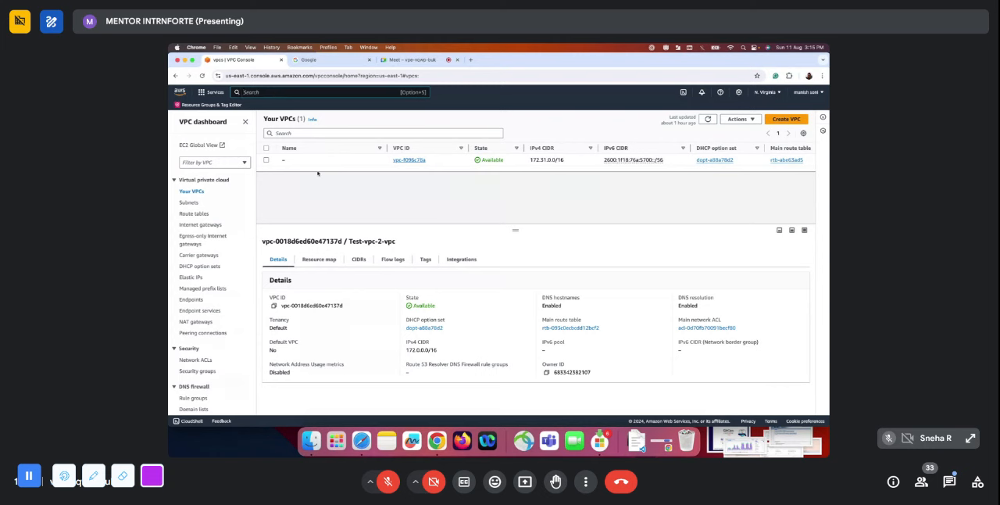
Search the console for "vpc", open the VPC service dashboard and dismiss the new console experience announcement
{"action": "left_click", "coordinate": [257, 92]}
{"action": "type", "text": "vpc"}
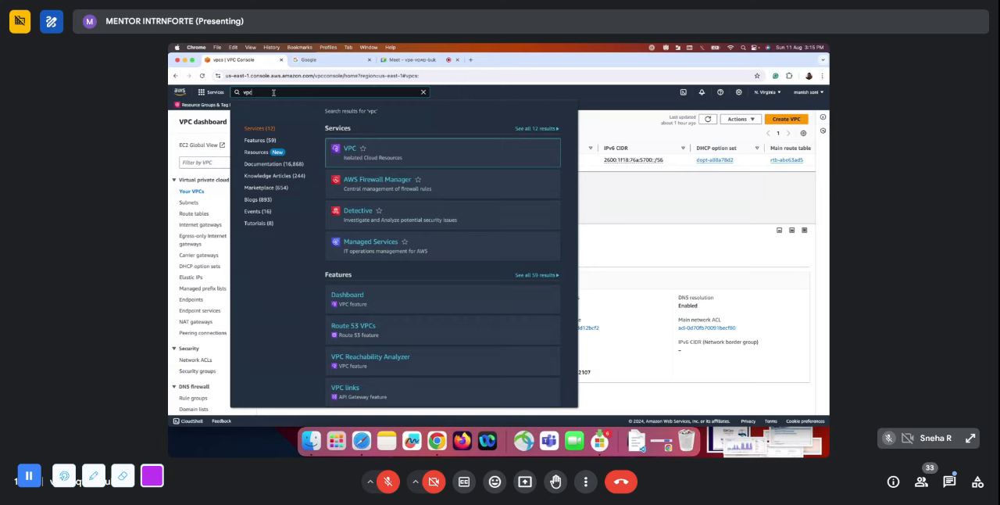
{"action": "left_click", "coordinate": [350, 149]}
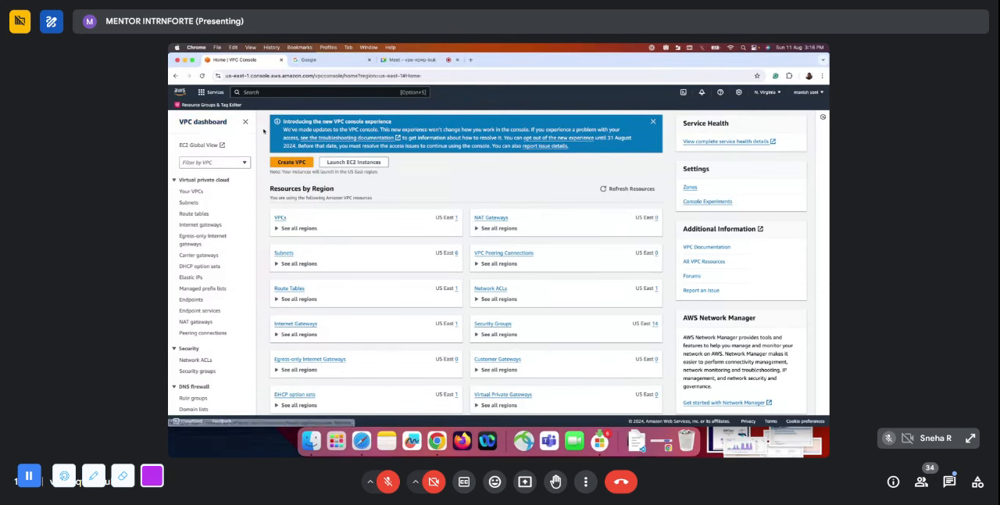
{"action": "left_click", "coordinate": [654, 122]}
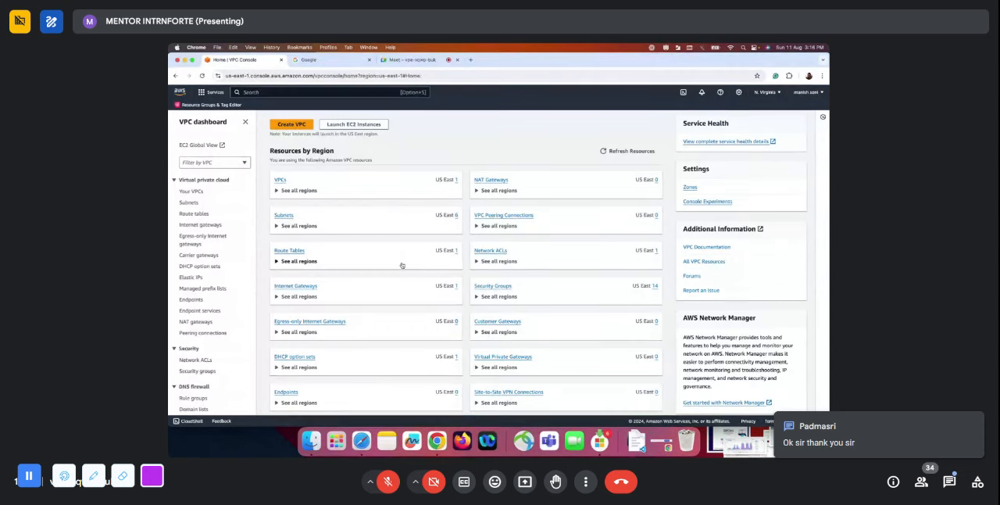
Examine the VPC dashboard's resources by region and the full list of VPC features in the navigation
{"action": "scroll", "coordinate": [401, 265], "scroll_direction": "down", "scroll_amount": 5}
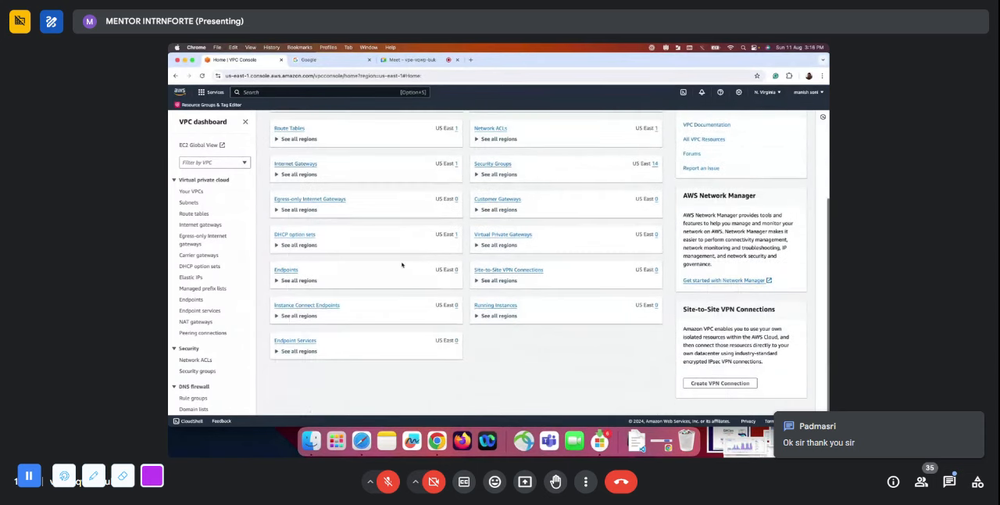
{"action": "scroll", "coordinate": [402, 265], "scroll_direction": "up", "scroll_amount": 5}
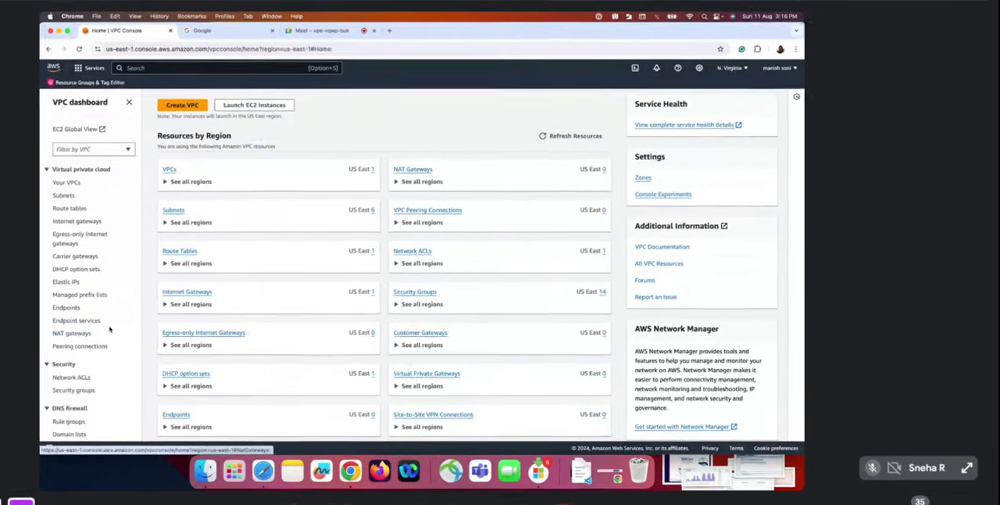
{"action": "scroll", "coordinate": [110, 329], "scroll_direction": "down", "scroll_amount": 5}
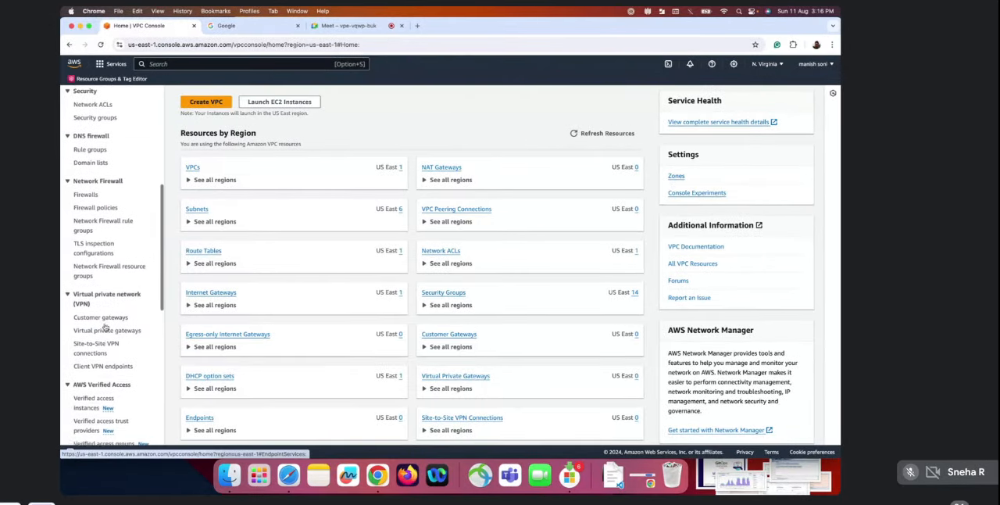
{"action": "scroll", "coordinate": [105, 329], "scroll_direction": "down", "scroll_amount": 7}
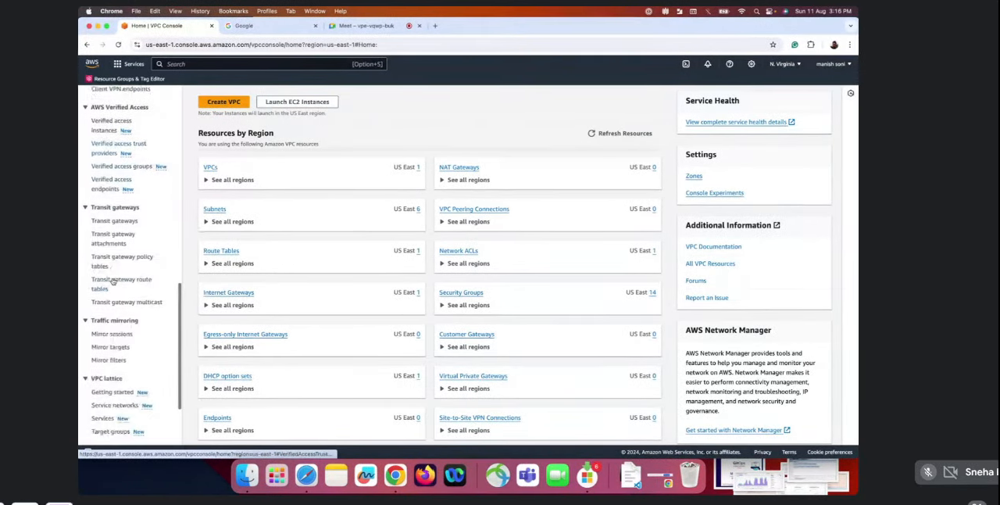
{"action": "scroll", "coordinate": [114, 283], "scroll_direction": "down", "scroll_amount": 3}
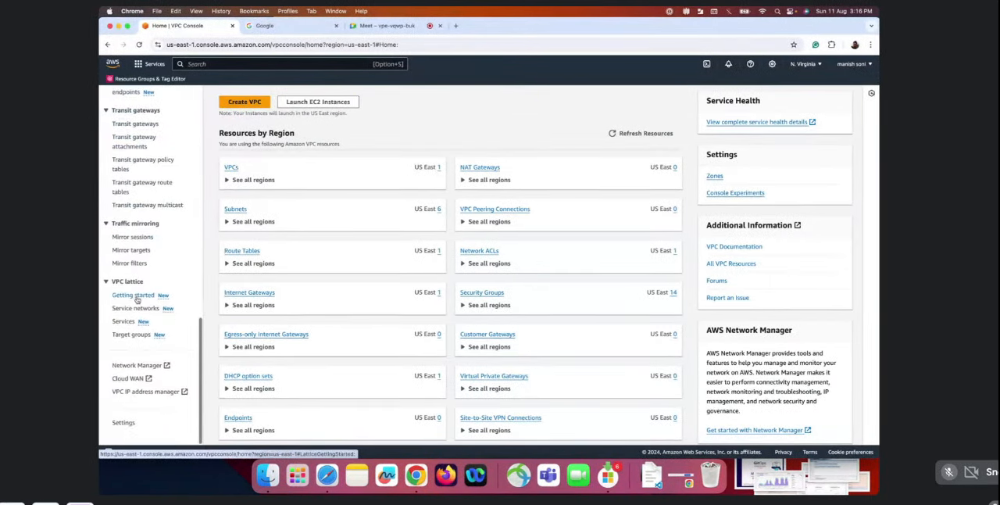
{"action": "scroll", "coordinate": [142, 243], "scroll_direction": "up", "scroll_amount": 5}
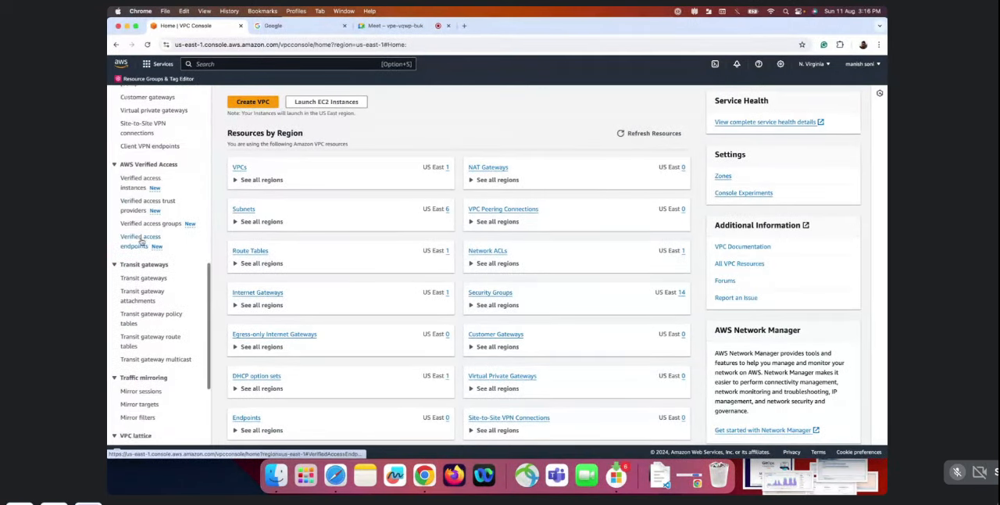
{"action": "scroll", "coordinate": [141, 243], "scroll_direction": "up", "scroll_amount": 2}
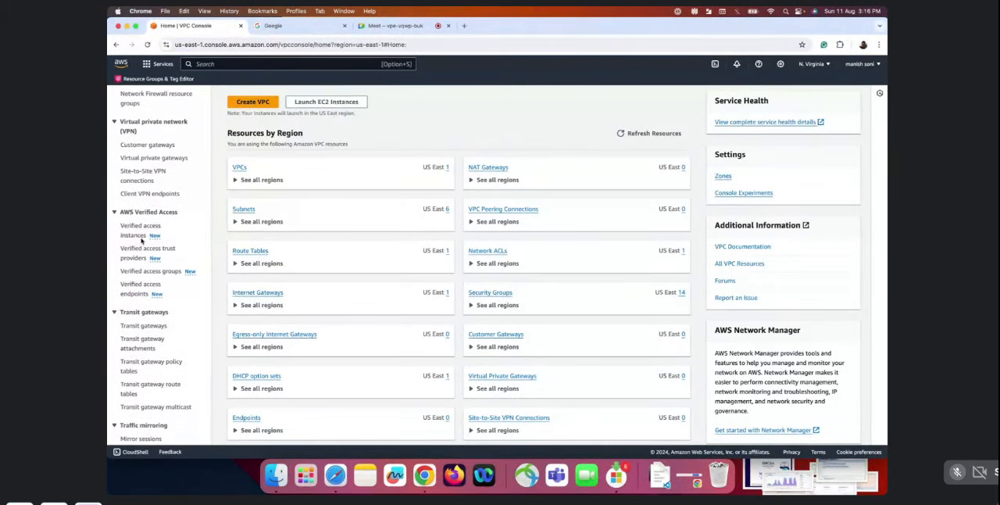
{"action": "scroll", "coordinate": [142, 242], "scroll_direction": "up", "scroll_amount": 8}
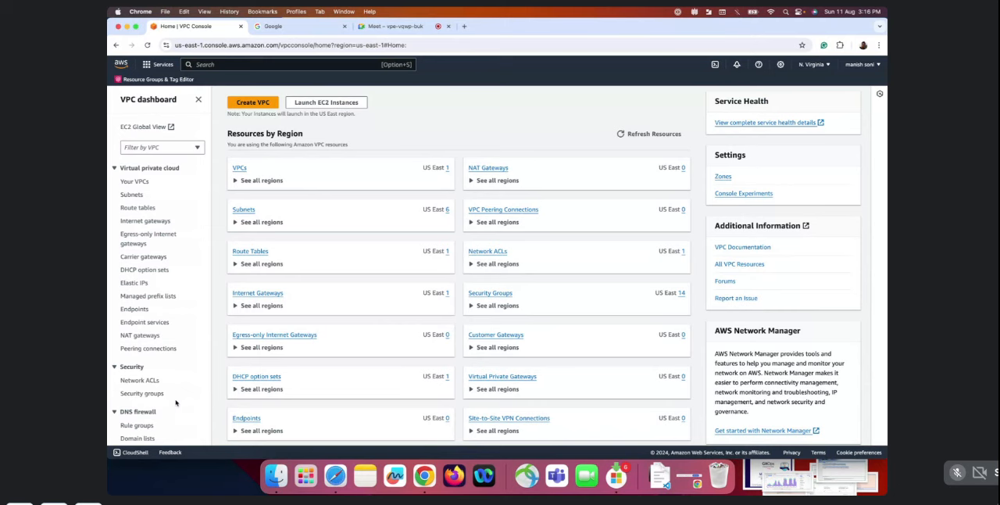
Open the region's VPC list, check in the existing VPC's details whether it is the default, and deselect it
{"action": "left_click", "coordinate": [239, 168]}
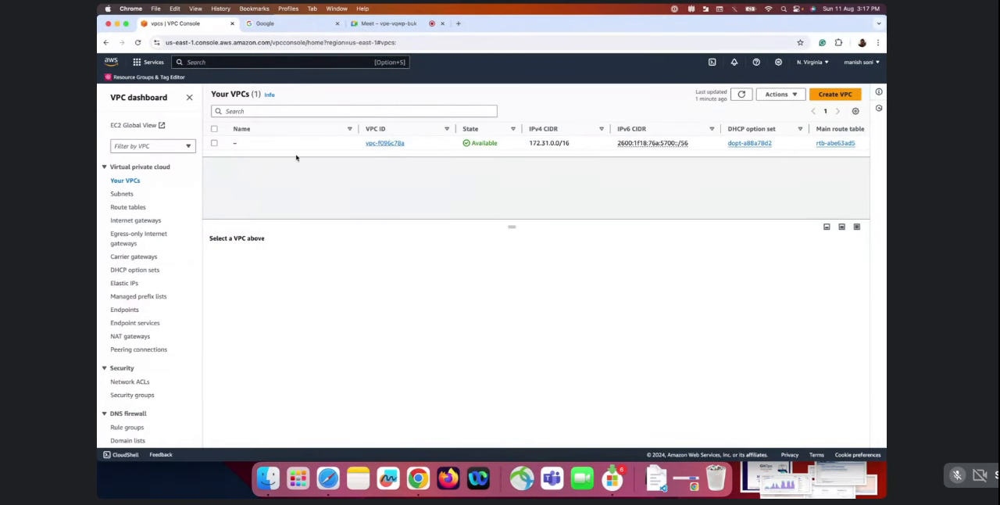
{"action": "left_click", "coordinate": [214, 144]}
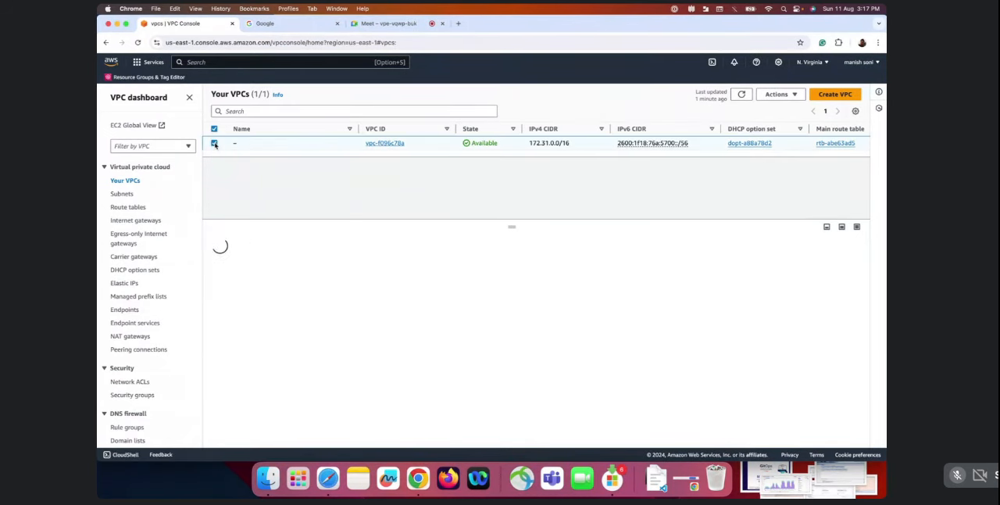
{"action": "triple_click", "coordinate": [226, 358]}
{"action": "double_click", "coordinate": [223, 370]}
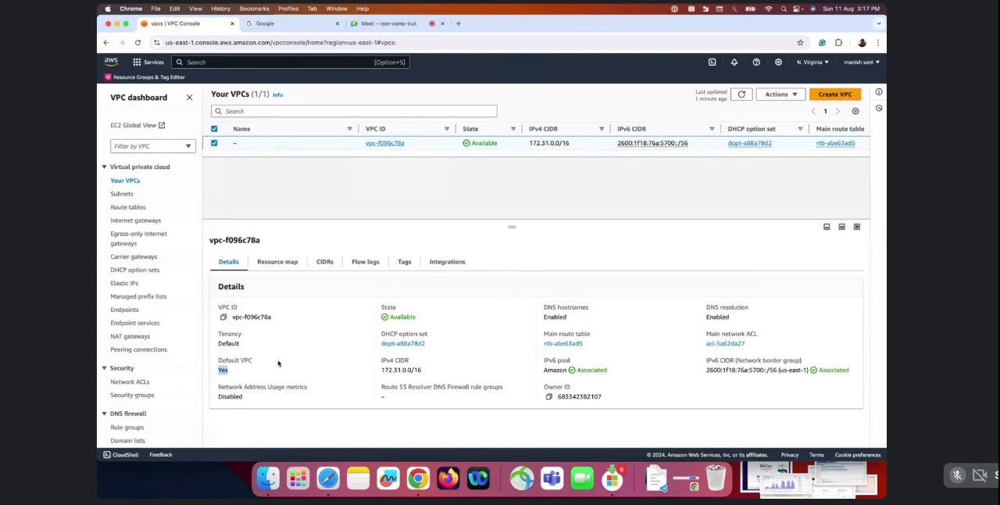
{"action": "left_click", "coordinate": [215, 143]}
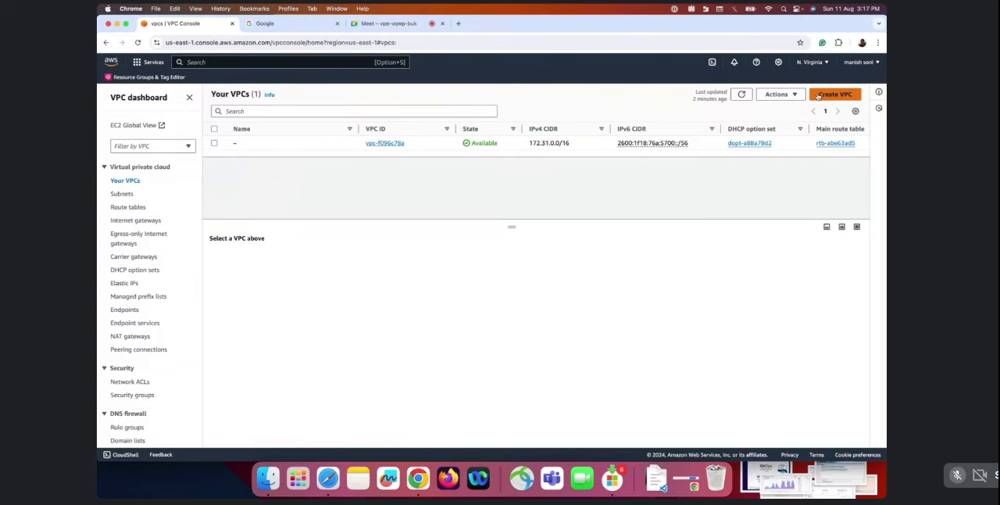
Start creating a VPC, review the VPC-only settings, and choose "VPC and more" as the resources to create
{"action": "left_click", "coordinate": [843, 94]}
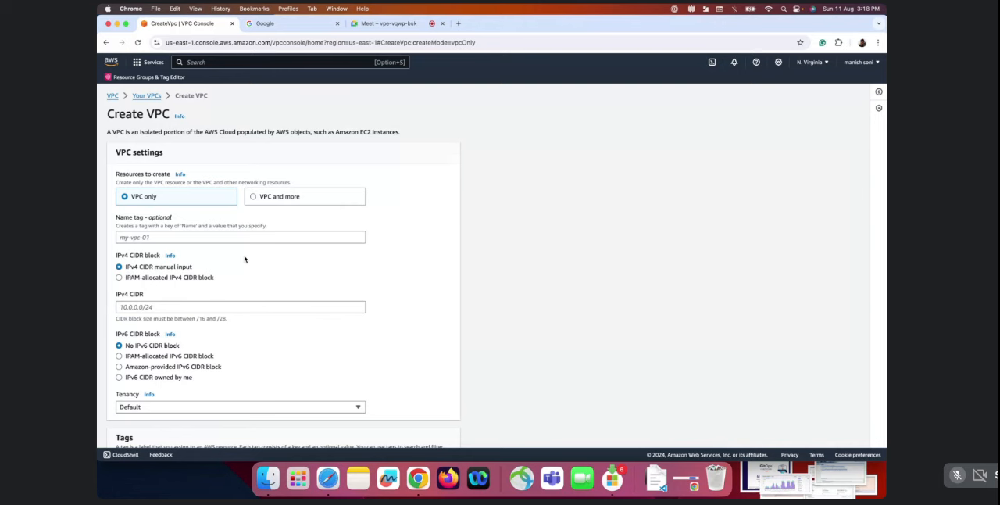
{"action": "scroll", "coordinate": [245, 258], "scroll_direction": "down", "scroll_amount": 1}
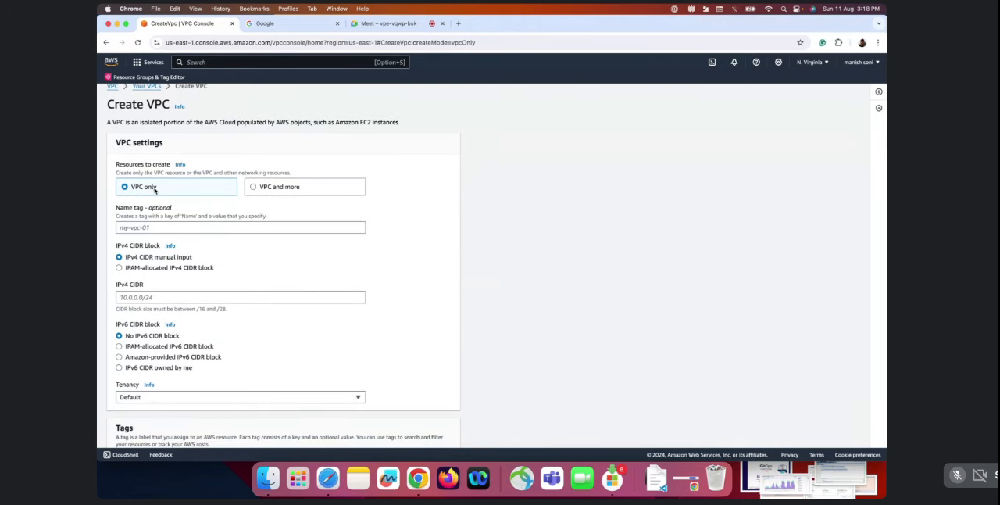
{"action": "scroll", "coordinate": [156, 187], "scroll_direction": "down", "scroll_amount": 3}
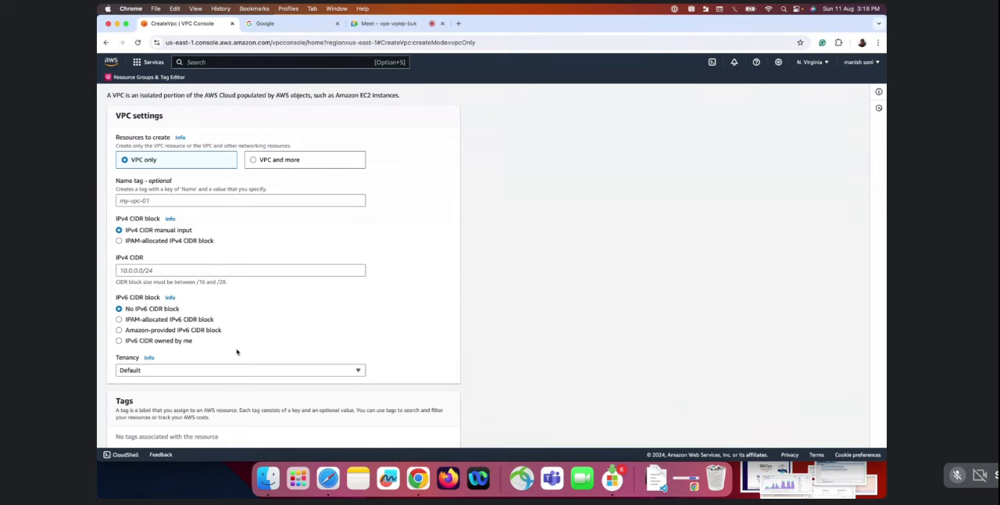
{"action": "scroll", "coordinate": [239, 351], "scroll_direction": "up", "scroll_amount": 4}
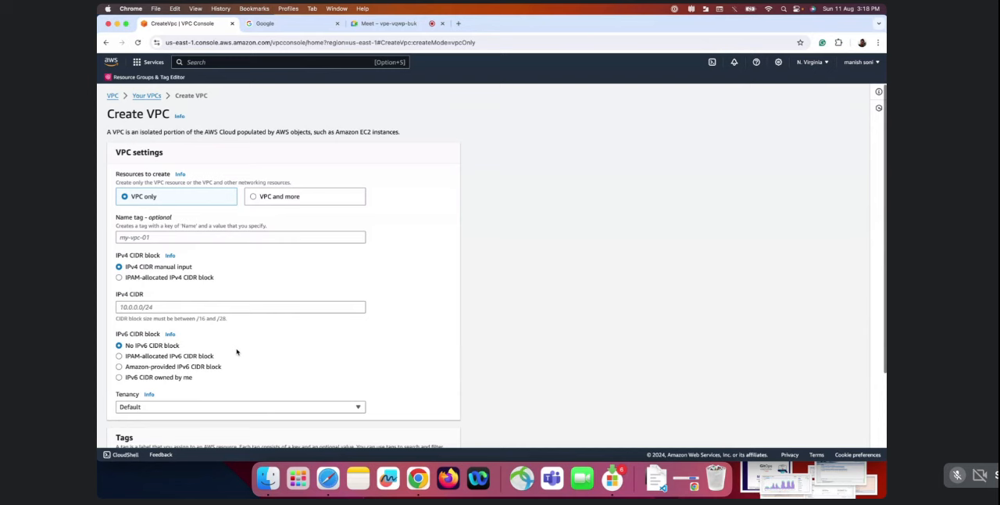
{"action": "left_click", "coordinate": [257, 196]}
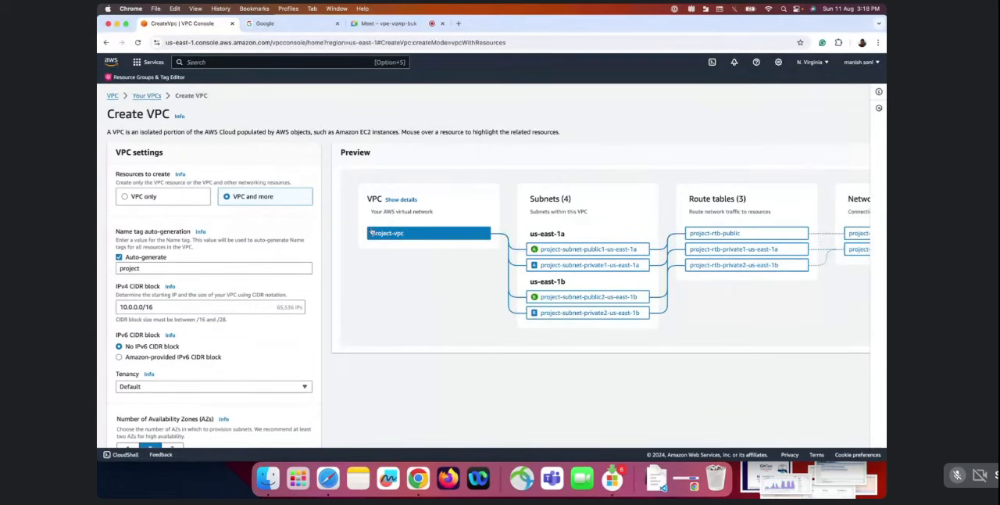
Review the subnet, NAT gateway, endpoint and DNS settings and the preview of the resources the VPC will include
{"action": "scroll", "coordinate": [143, 264], "scroll_direction": "down", "scroll_amount": 5}
{"action": "scroll", "coordinate": [149, 223], "scroll_direction": "down", "scroll_amount": 1}
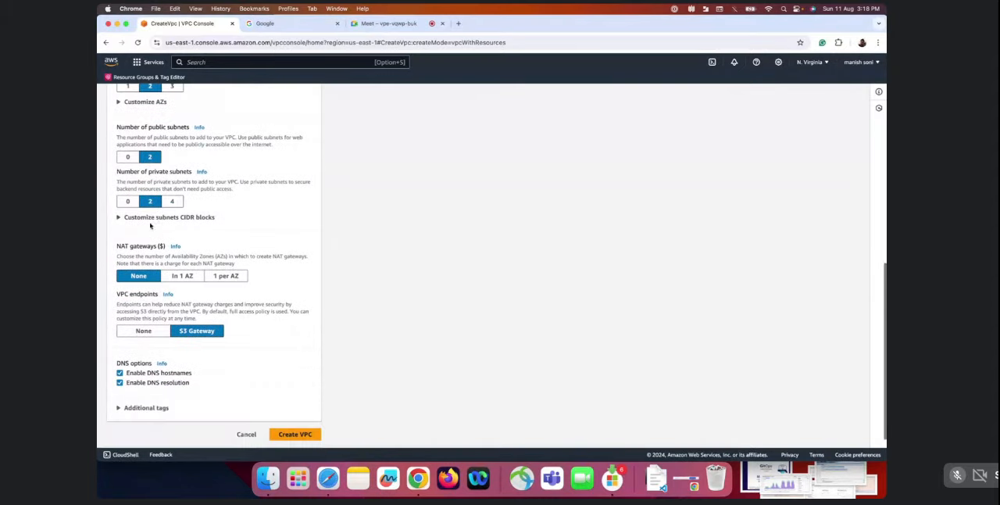
{"action": "scroll", "coordinate": [176, 255], "scroll_direction": "up", "scroll_amount": 10}
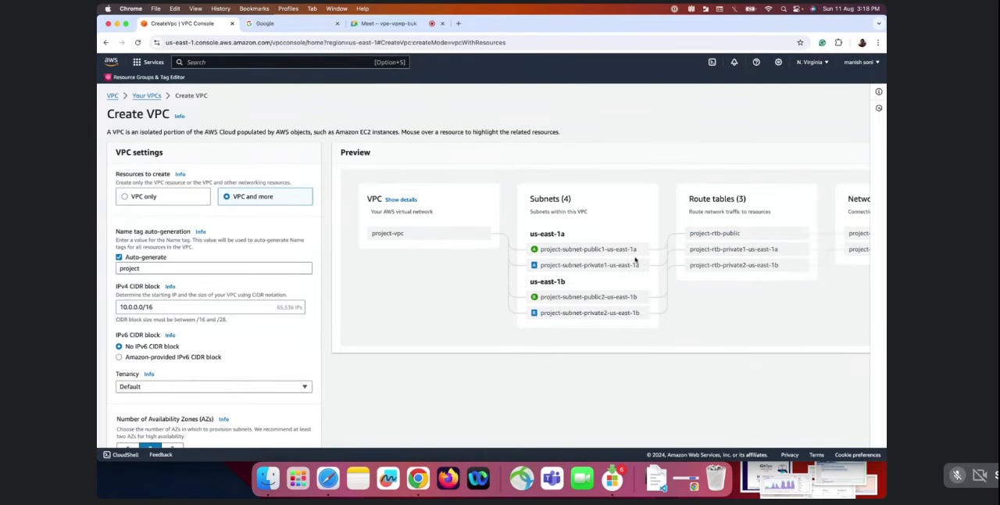
{"action": "scroll", "coordinate": [635, 260], "scroll_direction": "right", "scroll_amount": 3}
{"action": "scroll", "coordinate": [636, 260], "scroll_direction": "right", "scroll_amount": 3}
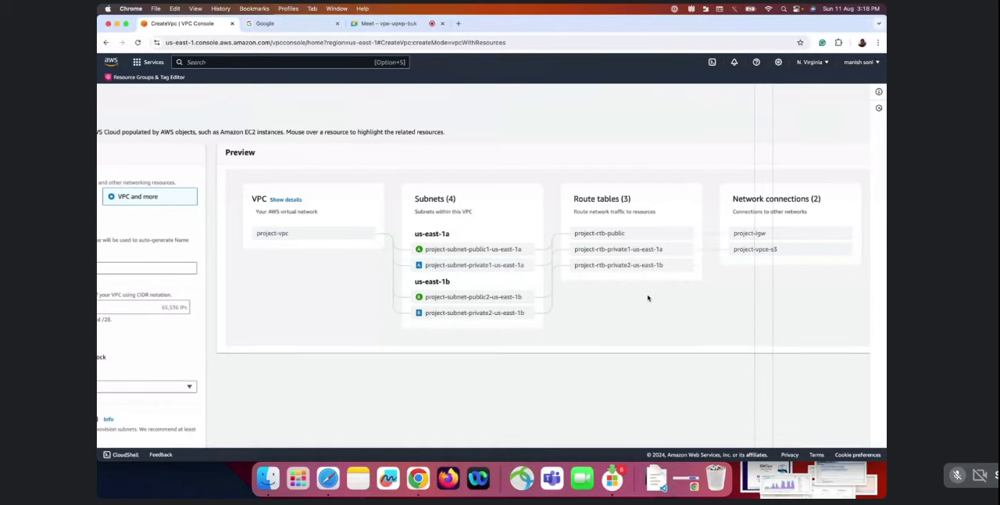
{"action": "scroll", "coordinate": [647, 298], "scroll_direction": "left", "scroll_amount": 3}
{"action": "scroll", "coordinate": [648, 298], "scroll_direction": "left", "scroll_amount": 2}
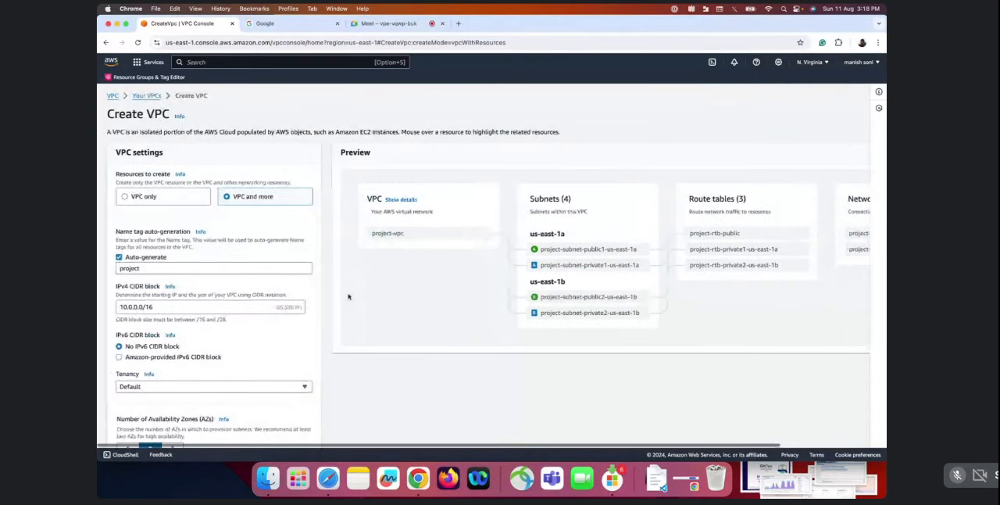
Set the auto-generated name tag prefix for the VPC resources to "Test"
{"action": "left_click", "coordinate": [151, 269]}
{"action": "key", "text": "BackSpace"}
{"action": "key", "text": "BackSpace"}
{"action": "key", "text": "BackSpace"}
{"action": "key", "text": "BackSpace"}
{"action": "key", "text": "BackSpace"}
{"action": "key", "text": "BackSpace"}
{"action": "key", "text": "BackSpace"}
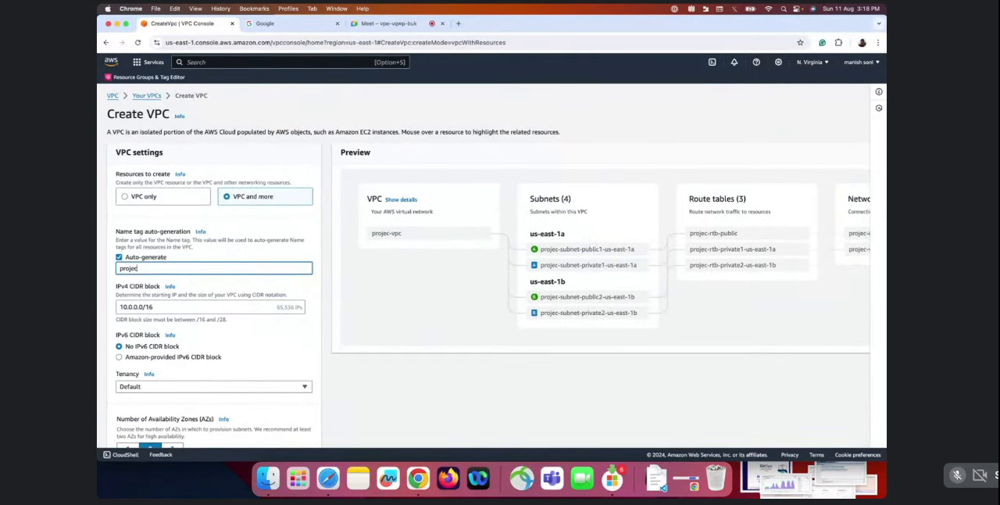
{"action": "type", "text": "Test"}
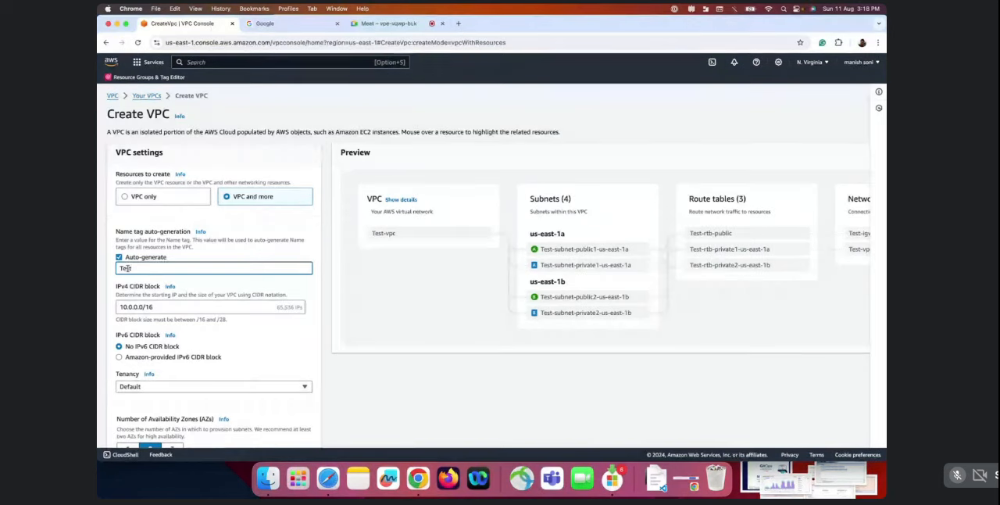
{"action": "double_click", "coordinate": [156, 266]}
{"action": "left_click", "coordinate": [157, 266]}
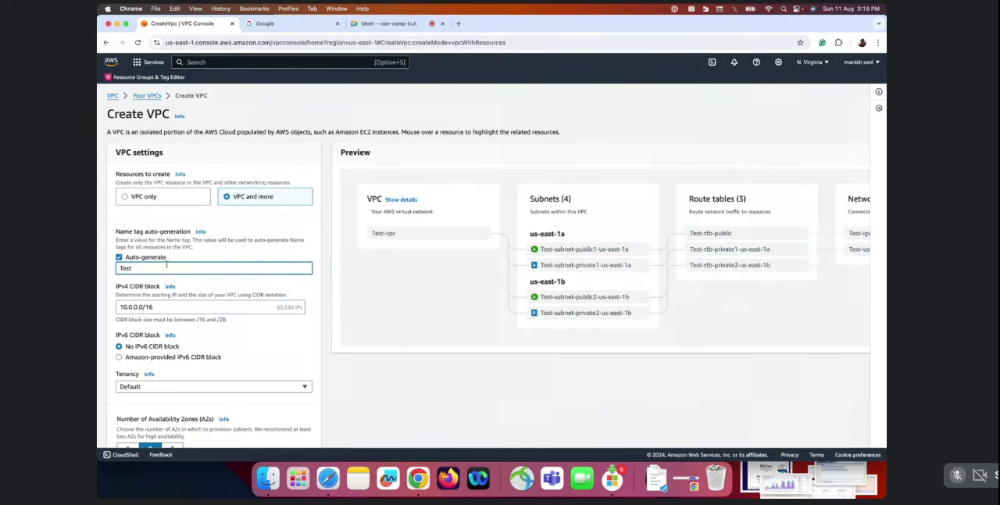
Search Google for "cidr calculator" in a new browser tab
{"action": "scroll", "coordinate": [194, 289], "scroll_direction": "down", "scroll_amount": 1}
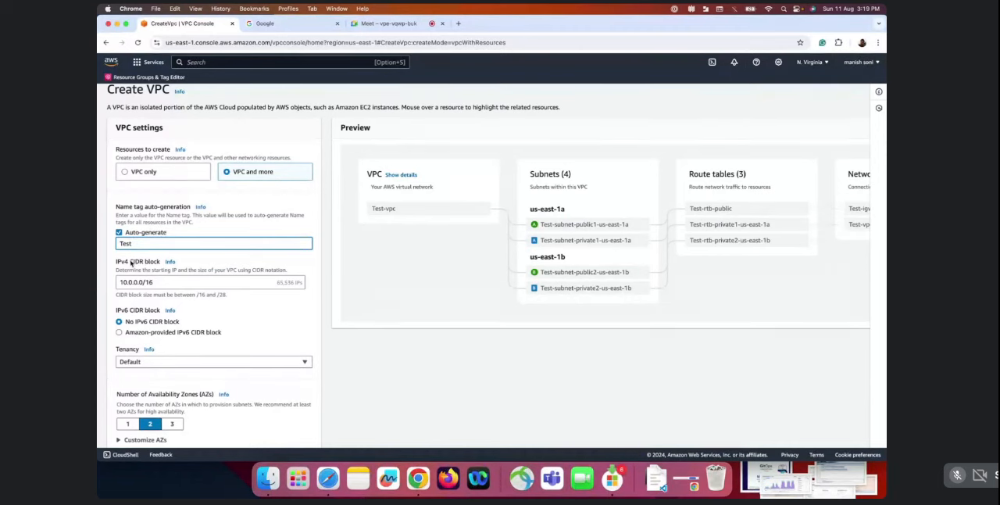
{"action": "left_click", "coordinate": [457, 23]}
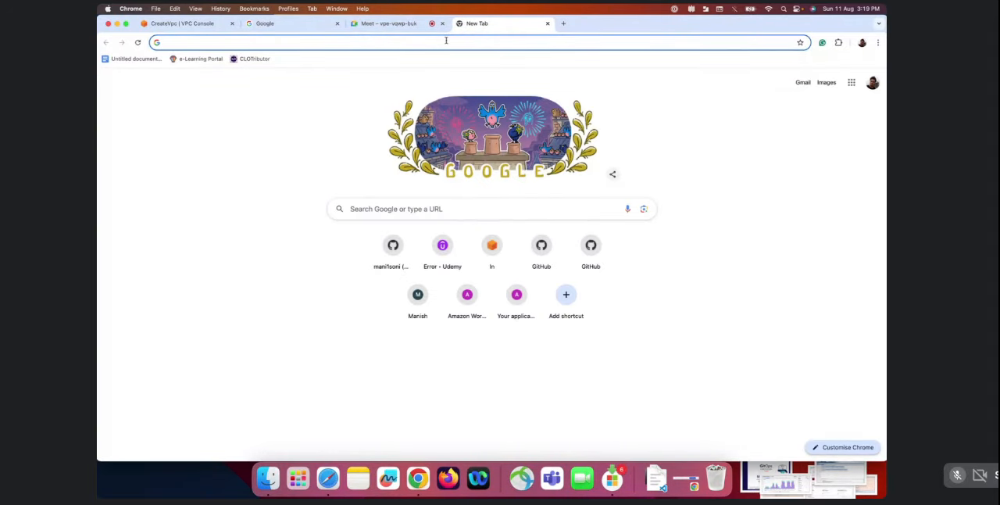
{"action": "type", "text": "cidr"}
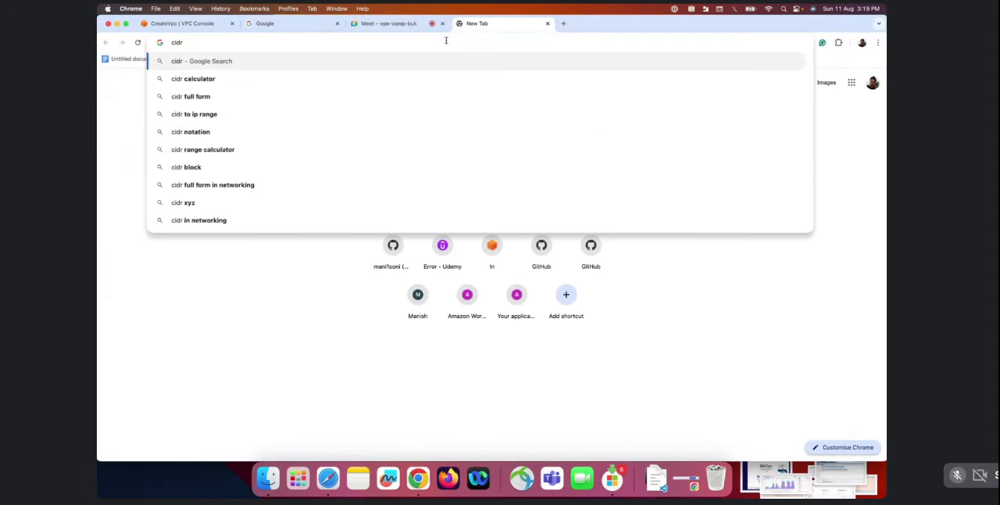
{"action": "left_click", "coordinate": [250, 79]}
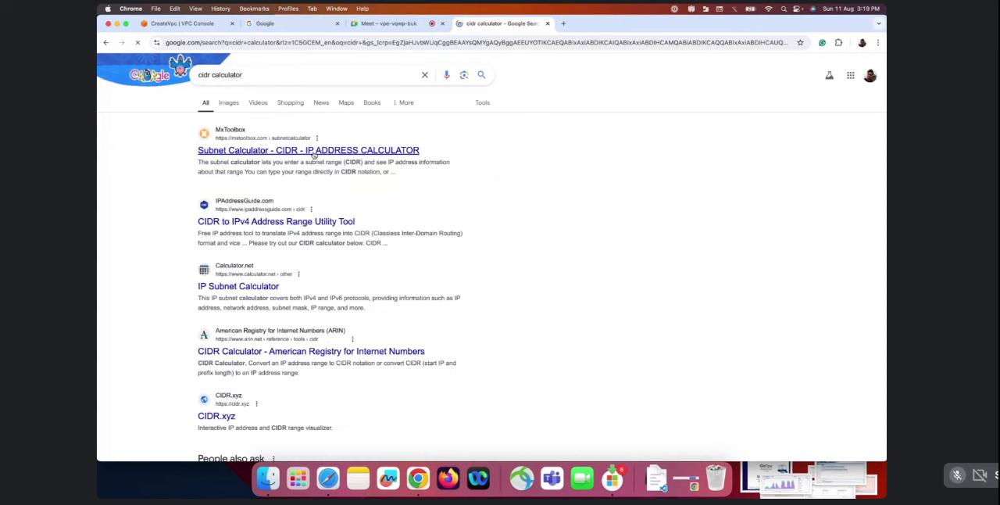
Open the MxToolbox Subnet Calculator and CIDR.xyz results in separate new tabs, and switch to the Subnet Calculator
{"action": "right_click", "coordinate": [253, 153]}
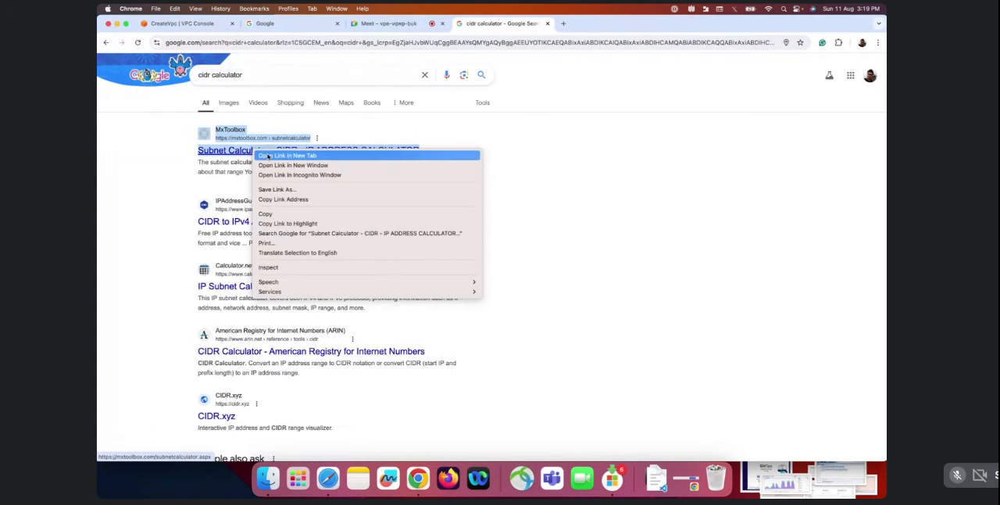
{"action": "left_click", "coordinate": [286, 156]}
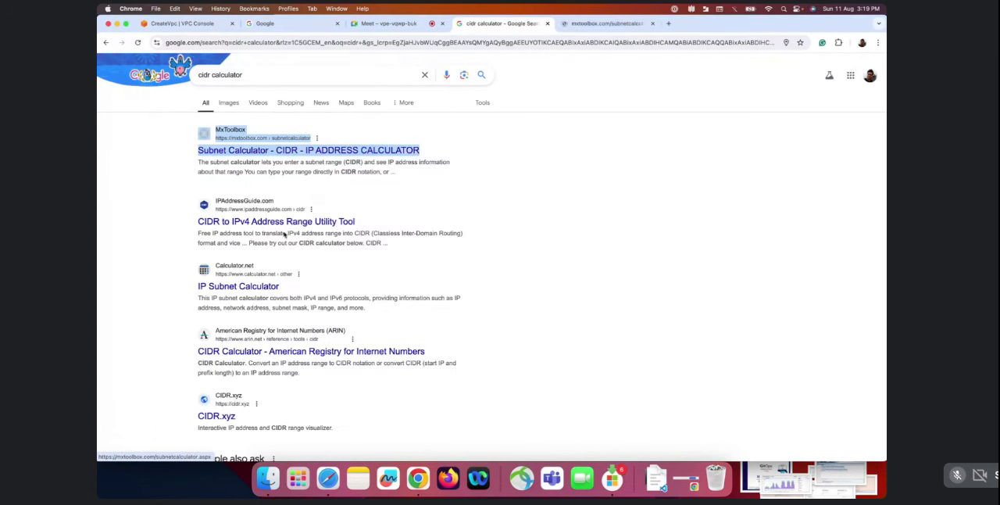
{"action": "right_click", "coordinate": [223, 418]}
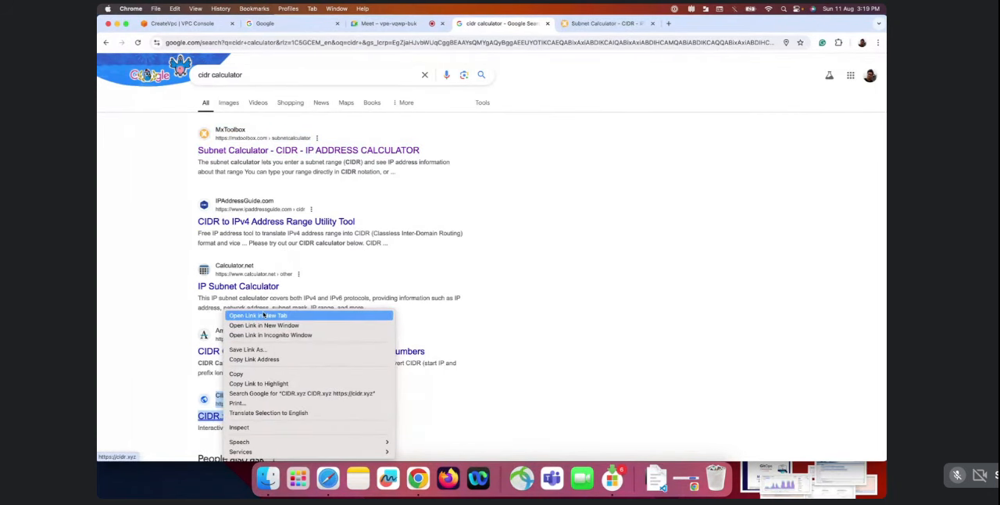
{"action": "left_click", "coordinate": [263, 316]}
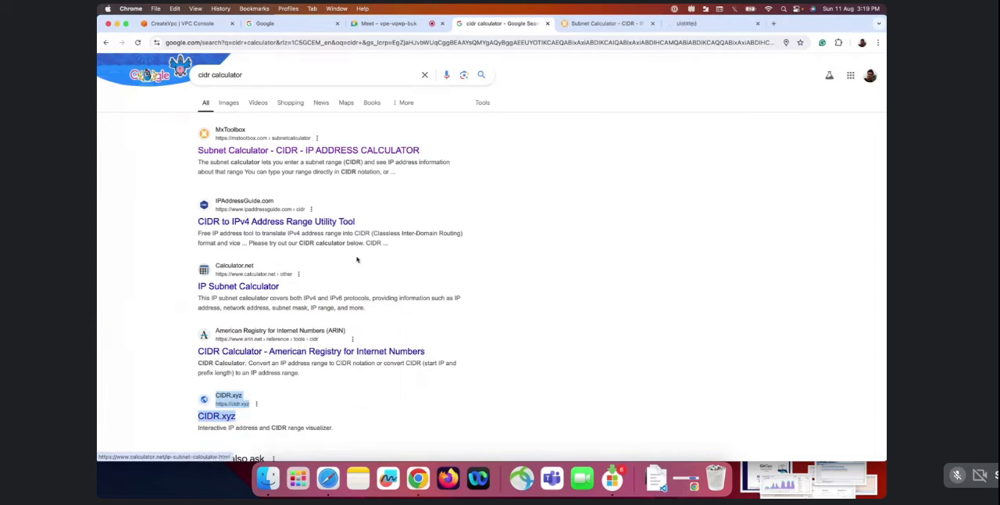
{"action": "left_click", "coordinate": [599, 25]}
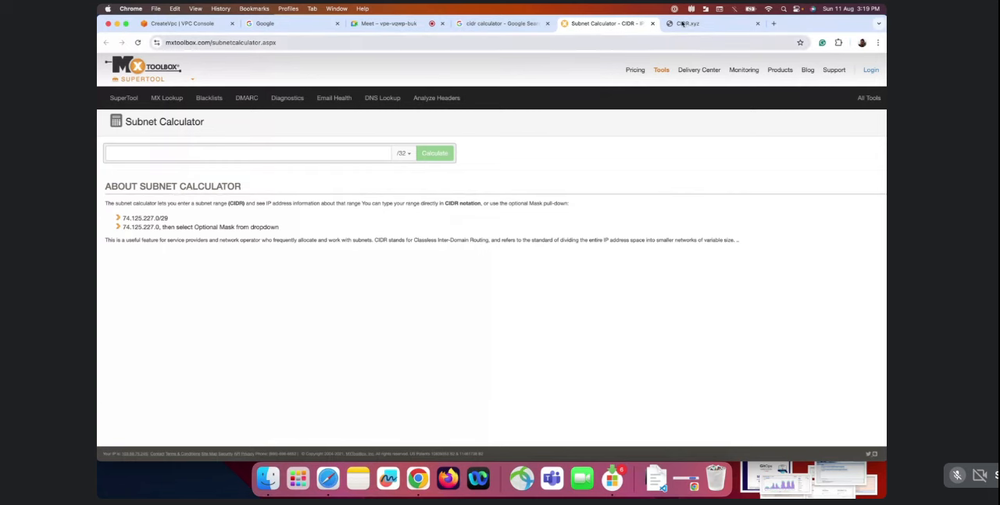
Open the Wikipedia article on CIDR, linked from the CIDR.xyz page, in a new tab and switch to it
{"action": "left_click", "coordinate": [682, 24]}
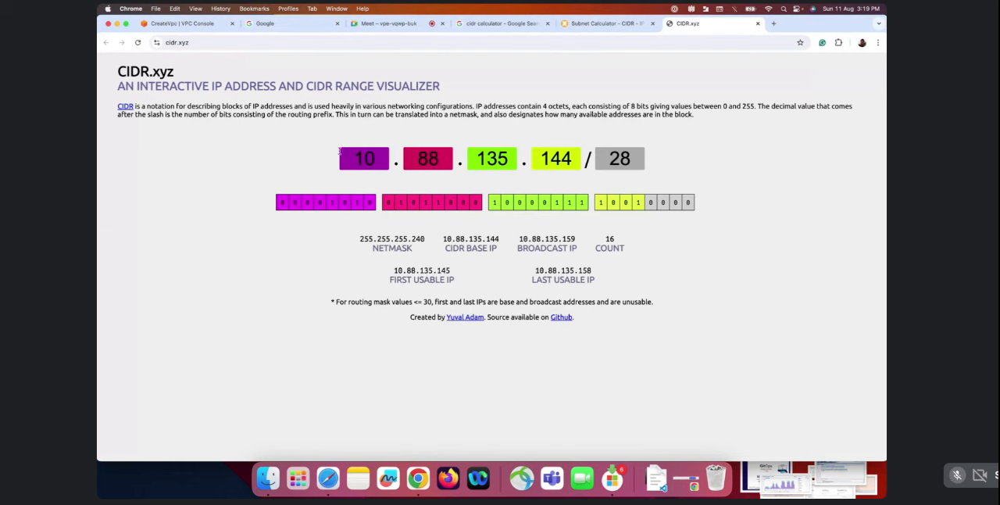
{"action": "right_click", "coordinate": [125, 109]}
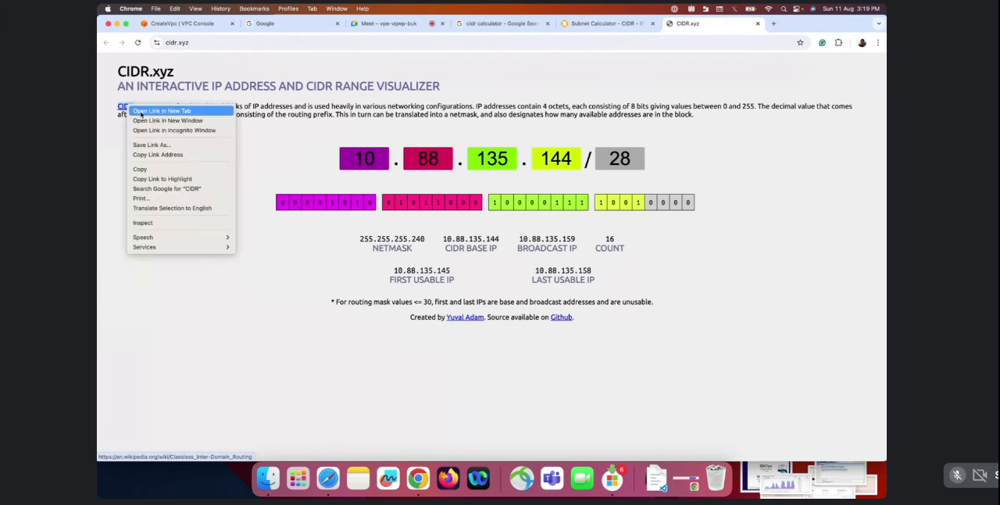
{"action": "left_click", "coordinate": [148, 113]}
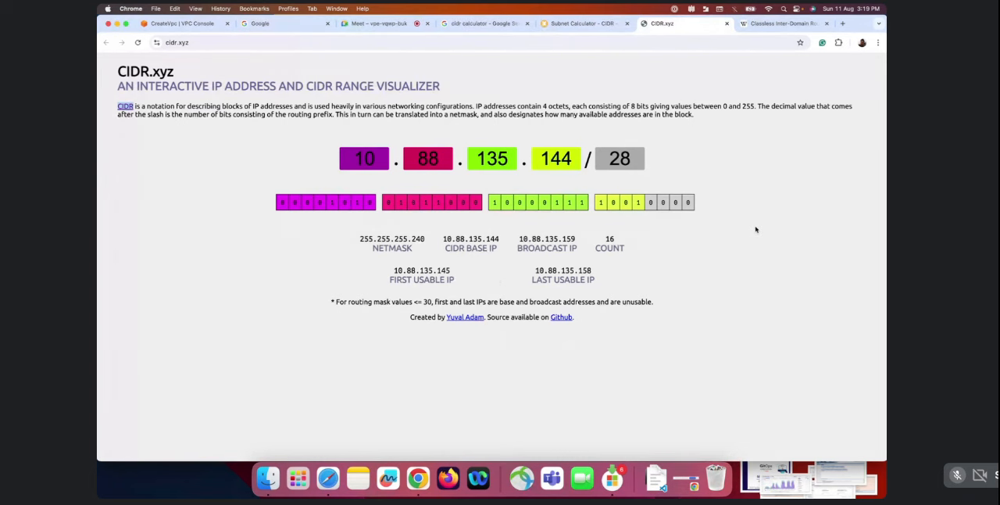
{"action": "left_click", "coordinate": [776, 24]}
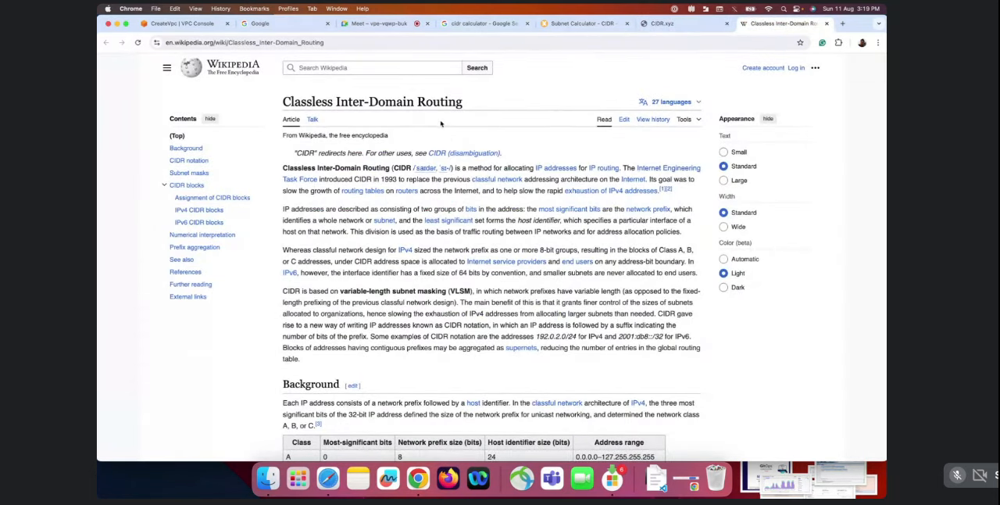
Examine the article's Background table of network classes, prefix sizes and address ranges
{"action": "scroll", "coordinate": [418, 189], "scroll_direction": "down", "scroll_amount": 4}
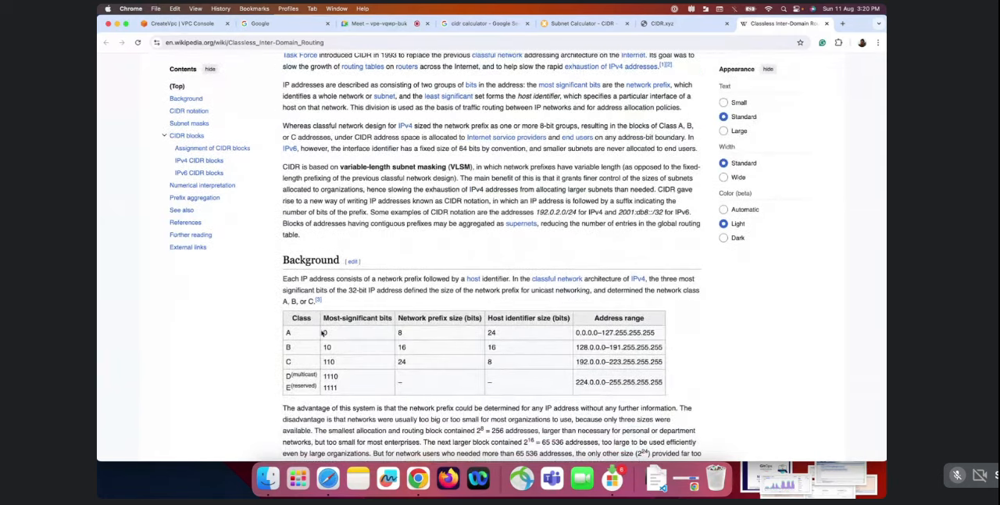
{"action": "scroll", "coordinate": [298, 382], "scroll_direction": "down", "scroll_amount": 1}
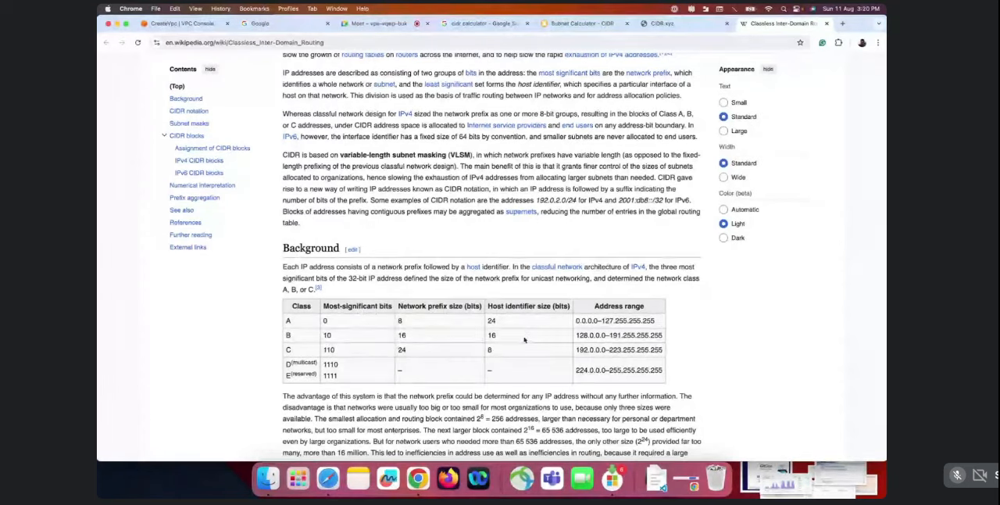
{"action": "scroll", "coordinate": [612, 352], "scroll_direction": "down", "scroll_amount": 2}
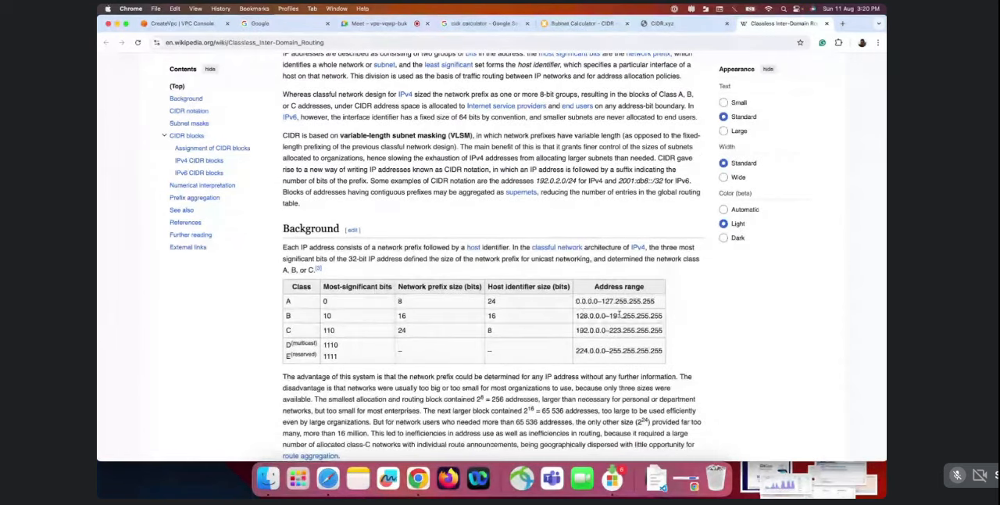
{"action": "scroll", "coordinate": [639, 343], "scroll_direction": "down", "scroll_amount": 1}
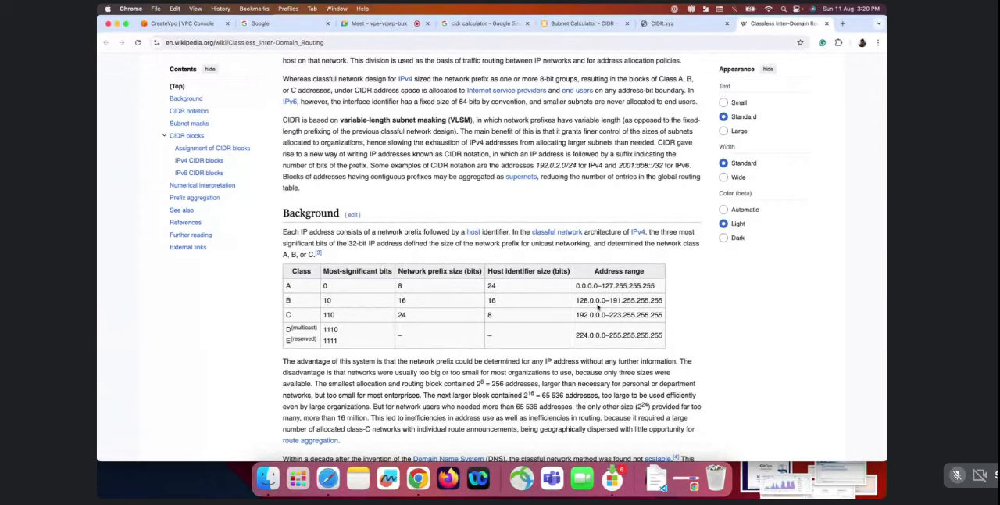
{"action": "scroll", "coordinate": [625, 298], "scroll_direction": "up", "scroll_amount": 2}
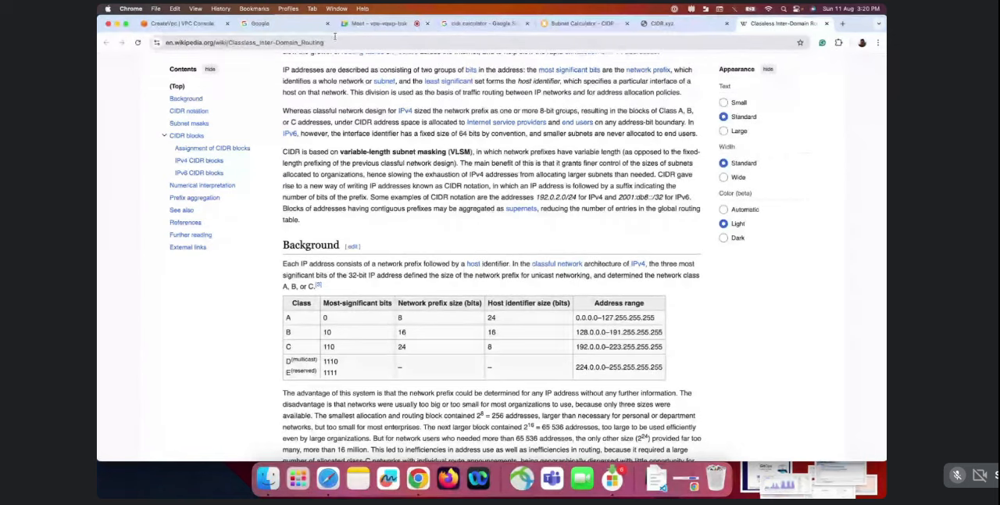
Return to the Create VPC form and examine the IPv4 CIDR block's address, prefix length and available IP count
{"action": "left_click", "coordinate": [184, 24]}
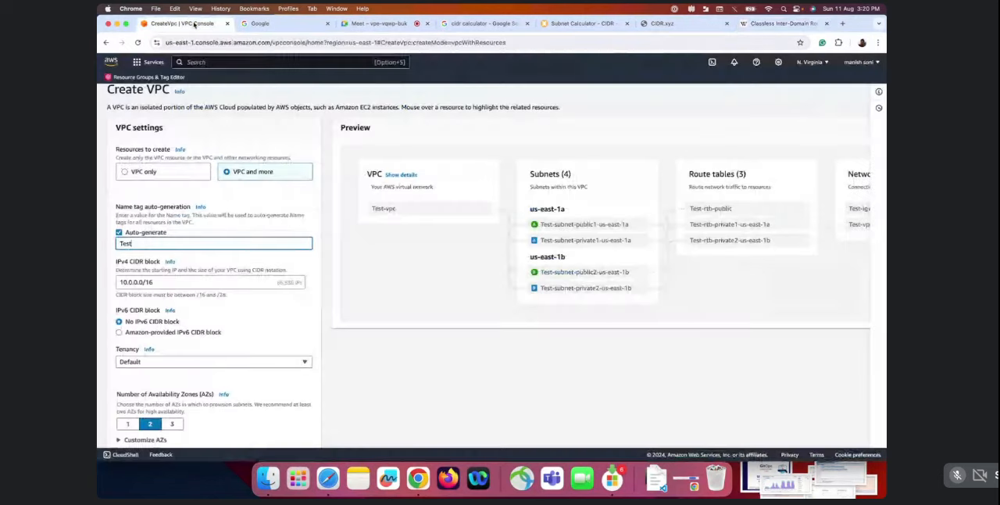
{"action": "scroll", "coordinate": [313, 328], "scroll_direction": "down", "scroll_amount": 2}
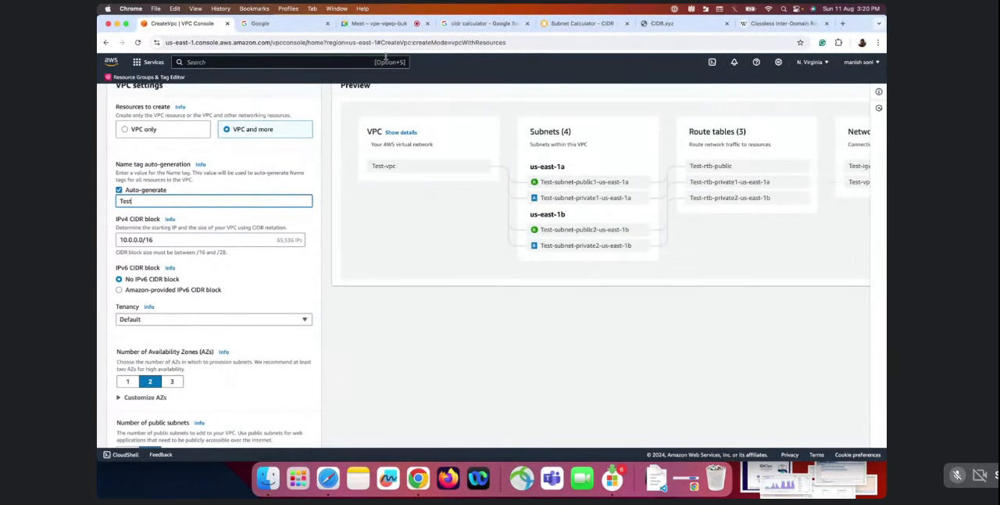
{"action": "left_click", "coordinate": [379, 24]}
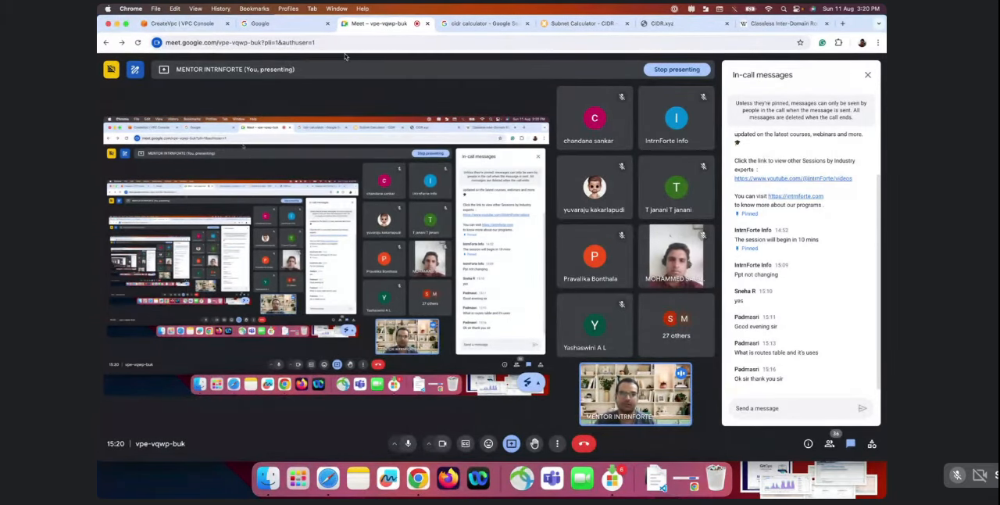
{"action": "left_click", "coordinate": [184, 25]}
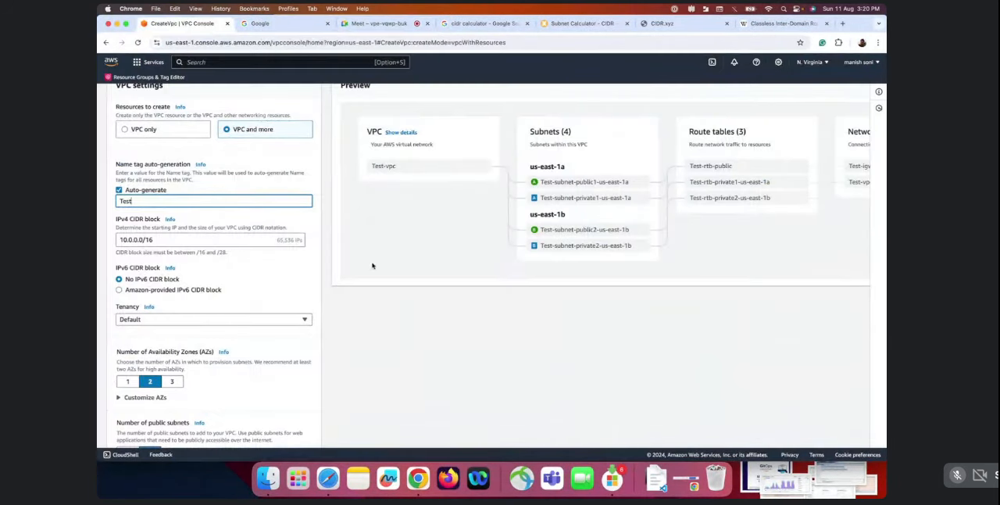
{"action": "scroll", "coordinate": [167, 233], "scroll_direction": "down", "scroll_amount": 1}
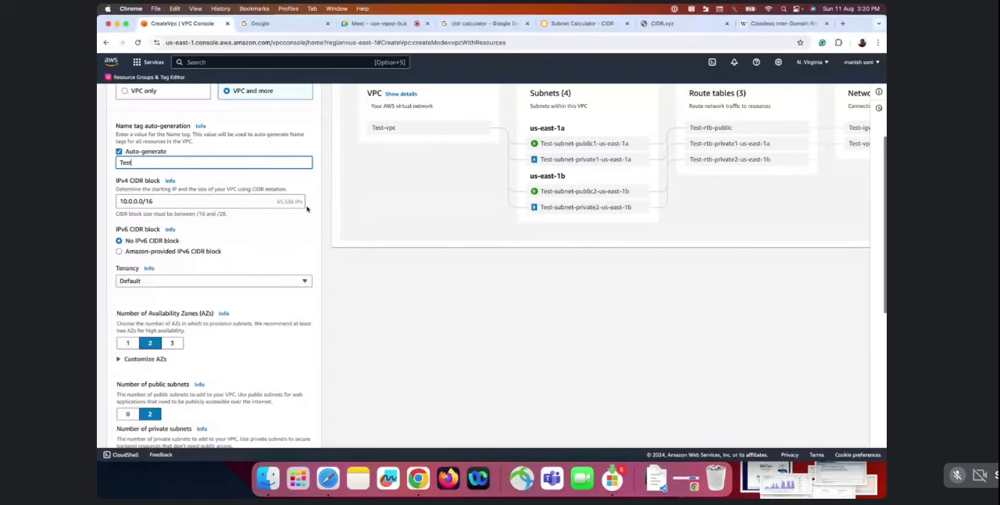
{"action": "left_click", "coordinate": [157, 201]}
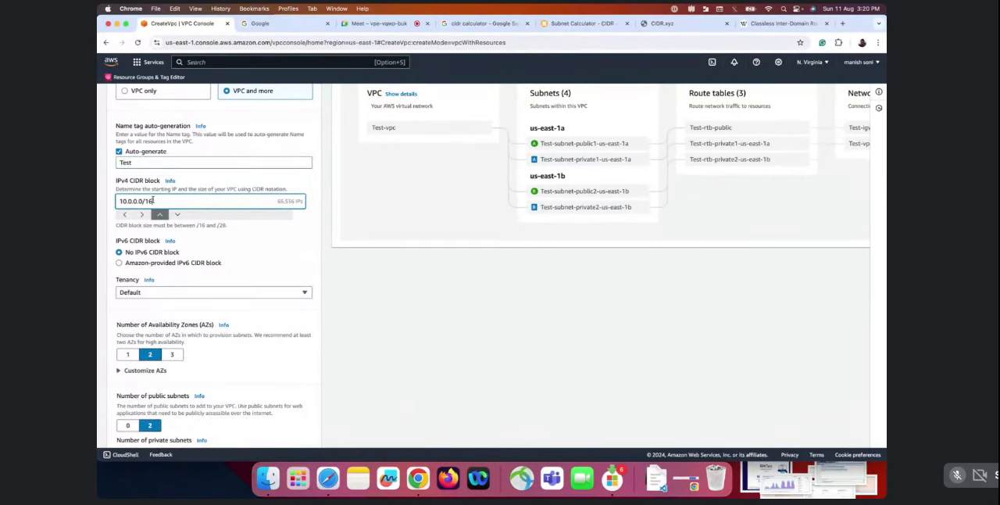
{"action": "left_click_drag", "start_coordinate": [156, 201], "coordinate": [113, 203]}
{"action": "left_click", "coordinate": [156, 200]}
{"action": "left_click_drag", "start_coordinate": [157, 201], "coordinate": [145, 200]}
{"action": "left_click_drag", "start_coordinate": [278, 200], "coordinate": [303, 201]}
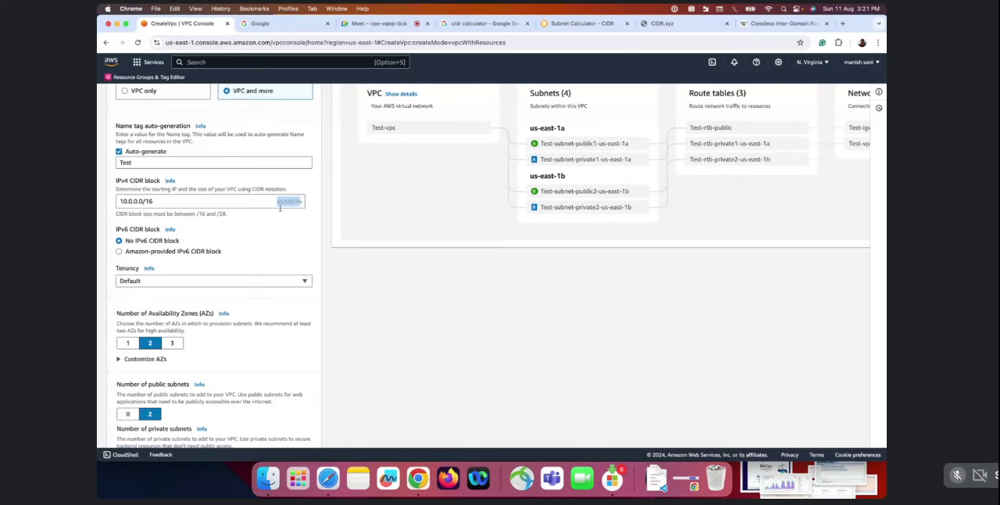
Try 10.0.0.0/24 as the VPC's IPv4 CIDR block and restore it to 10.0.0.0/16
{"action": "left_click", "coordinate": [165, 203]}
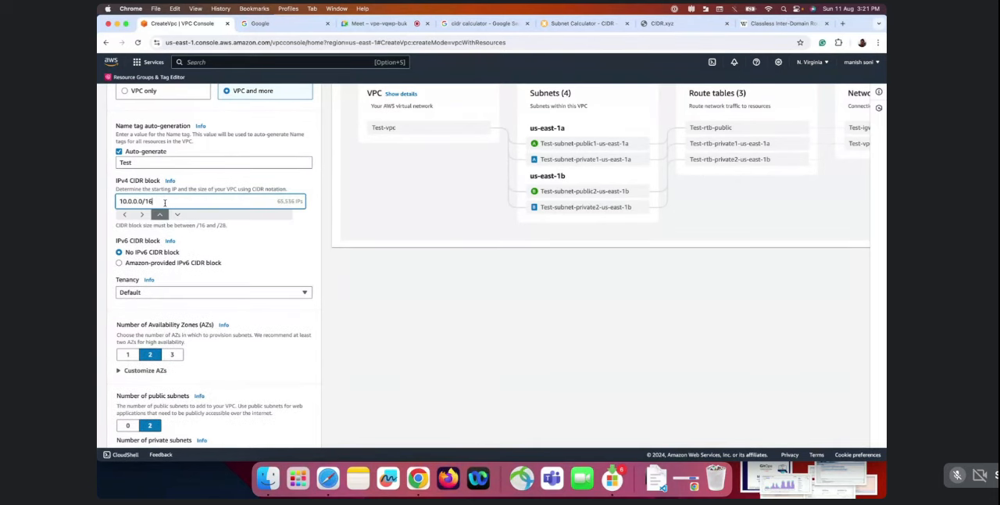
{"action": "key", "text": "BackSpace"}
{"action": "key", "text": "BackSpace"}
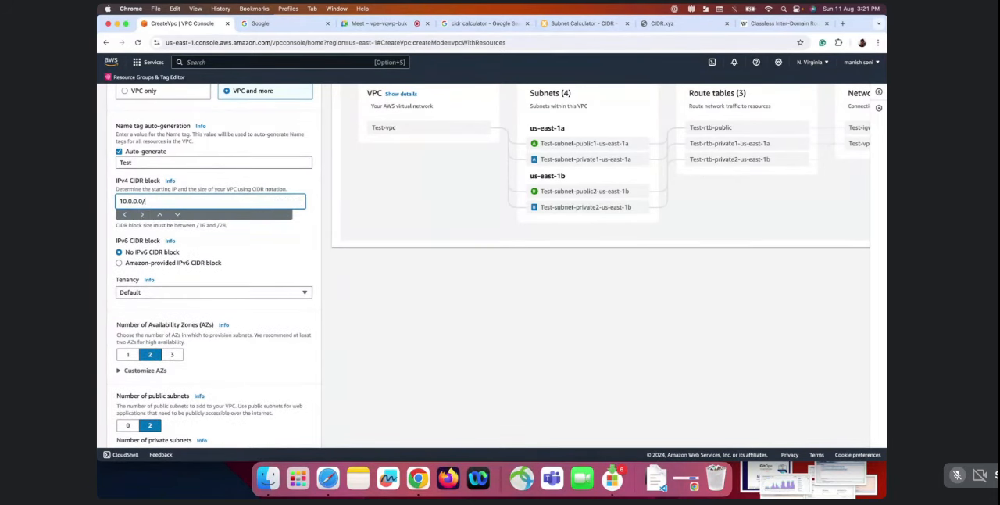
{"action": "type", "text": "24"}
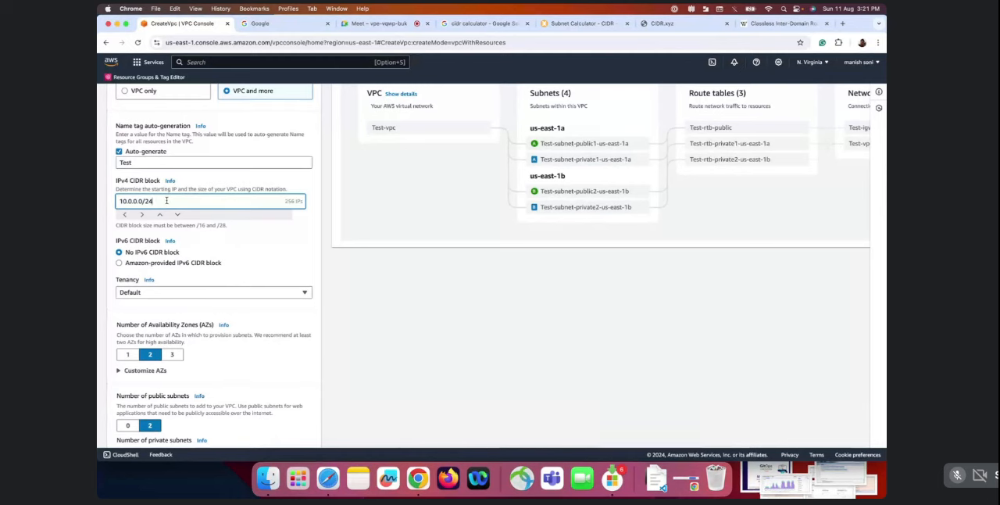
{"action": "key", "text": "BackSpace"}
{"action": "key", "text": "BackSpace"}
{"action": "type", "text": "16"}
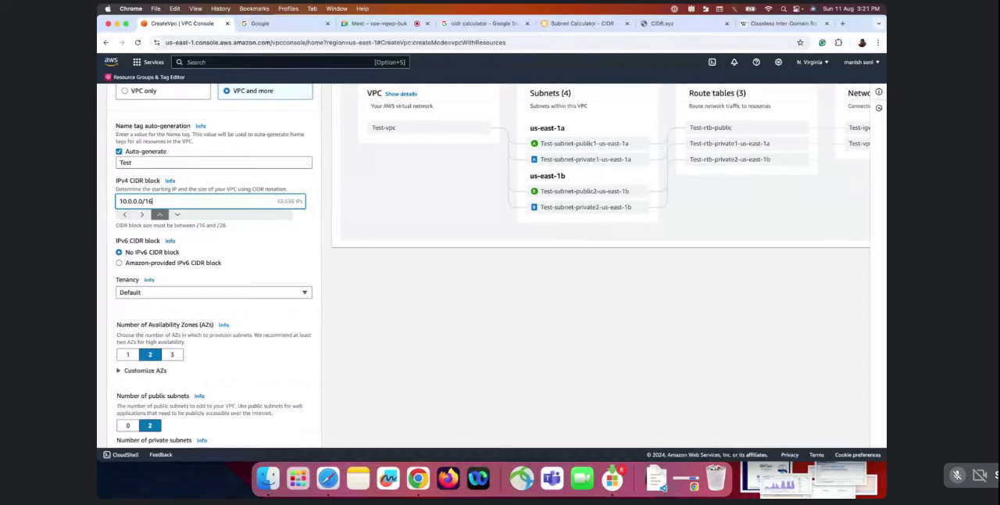
{"action": "left_click", "coordinate": [272, 250]}
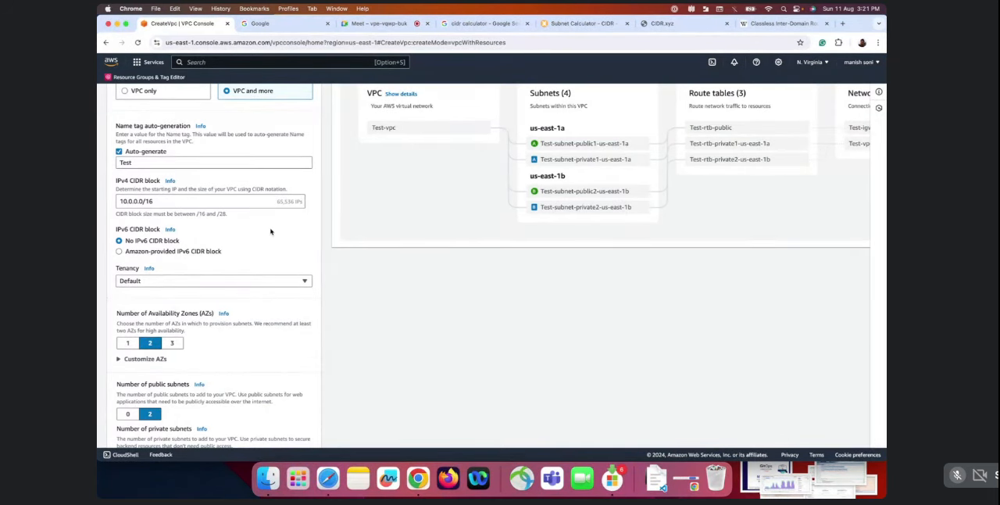
Review the IPv6, tenancy and Availability Zone settings and look through the list of AWS regions without switching region
{"action": "scroll", "coordinate": [271, 231], "scroll_direction": "down", "scroll_amount": 1}
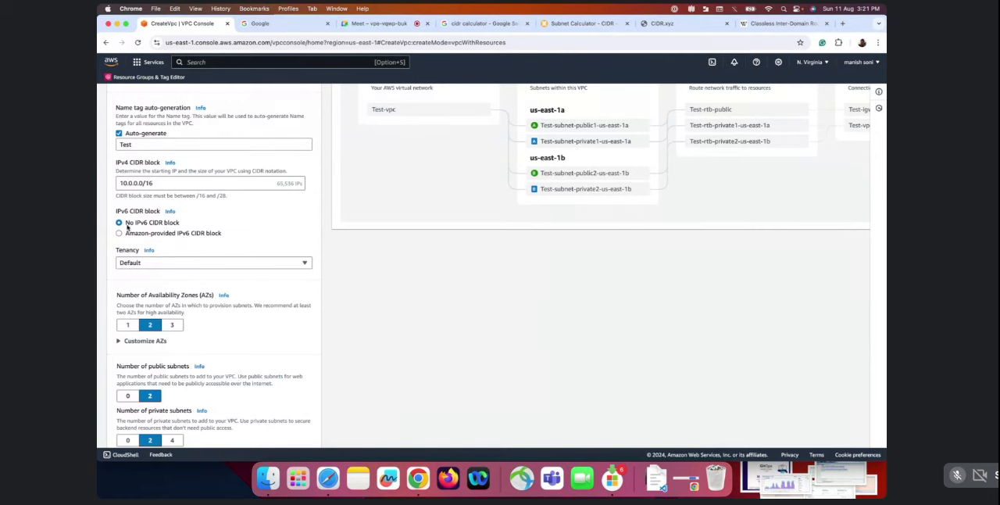
{"action": "scroll", "coordinate": [179, 248], "scroll_direction": "down", "scroll_amount": 1}
{"action": "scroll", "coordinate": [160, 223], "scroll_direction": "down", "scroll_amount": 4}
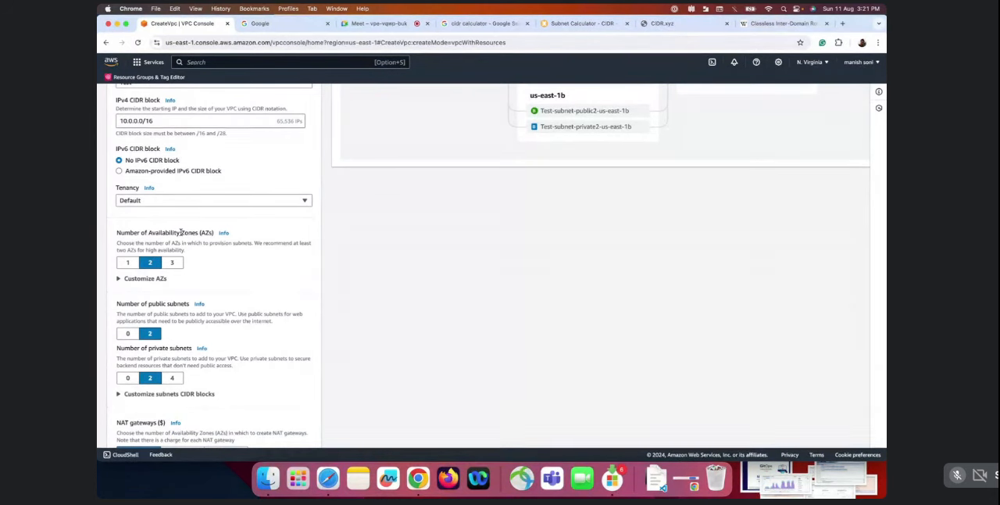
{"action": "scroll", "coordinate": [181, 233], "scroll_direction": "up", "scroll_amount": 5}
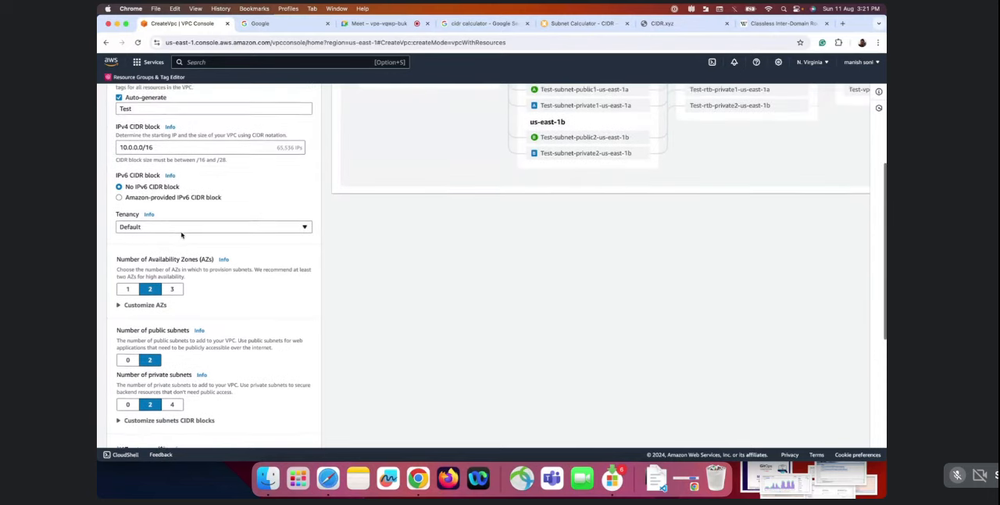
{"action": "scroll", "coordinate": [181, 233], "scroll_direction": "up", "scroll_amount": 1}
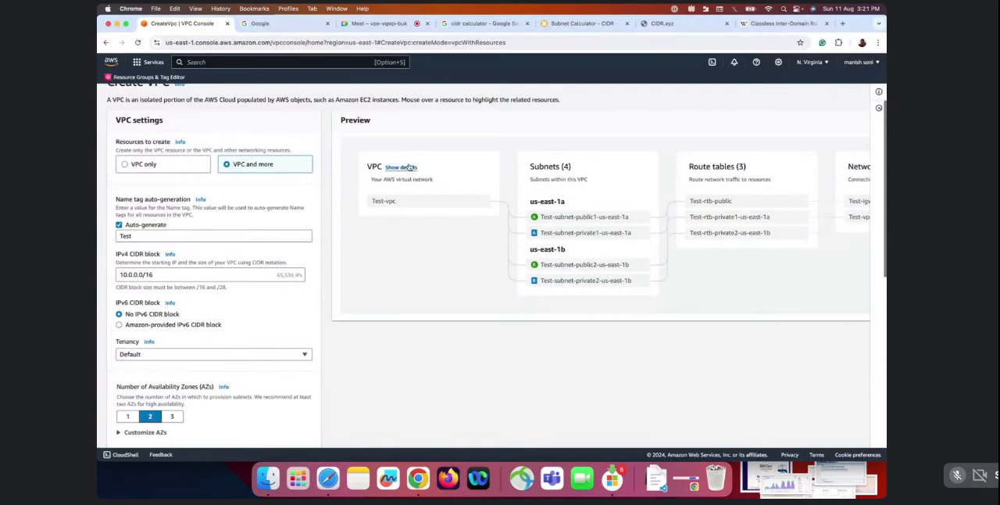
{"action": "left_click", "coordinate": [811, 70]}
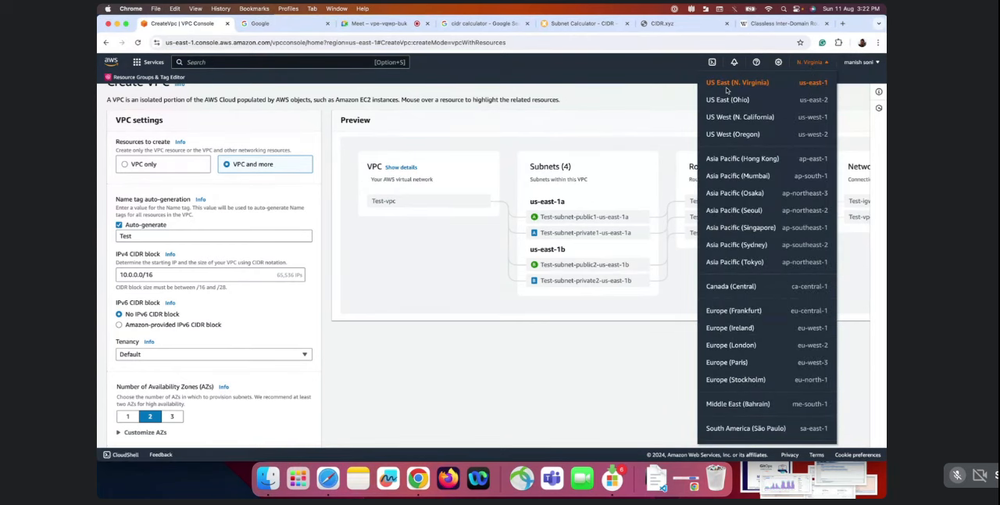
{"action": "left_click", "coordinate": [582, 100]}
Try 3 as the number of Availability Zones for the VPC and set it back to 2
{"action": "scroll", "coordinate": [165, 301], "scroll_direction": "down", "scroll_amount": 1}
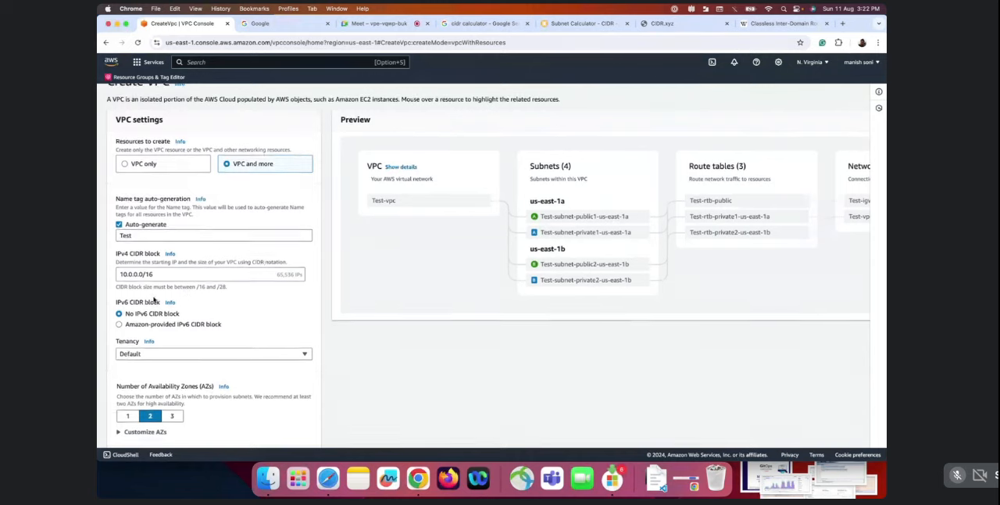
{"action": "scroll", "coordinate": [163, 344], "scroll_direction": "down", "scroll_amount": 2}
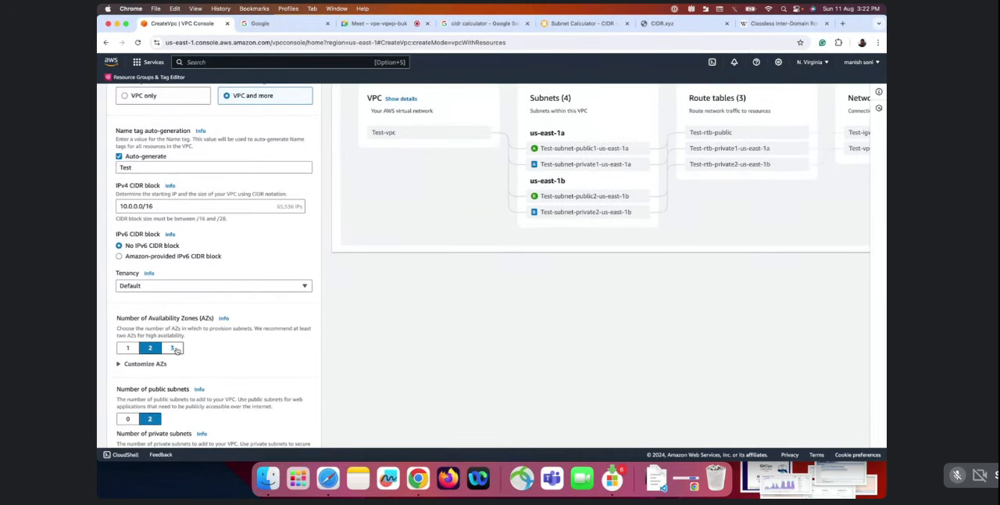
{"action": "scroll", "coordinate": [176, 350], "scroll_direction": "down", "scroll_amount": 1}
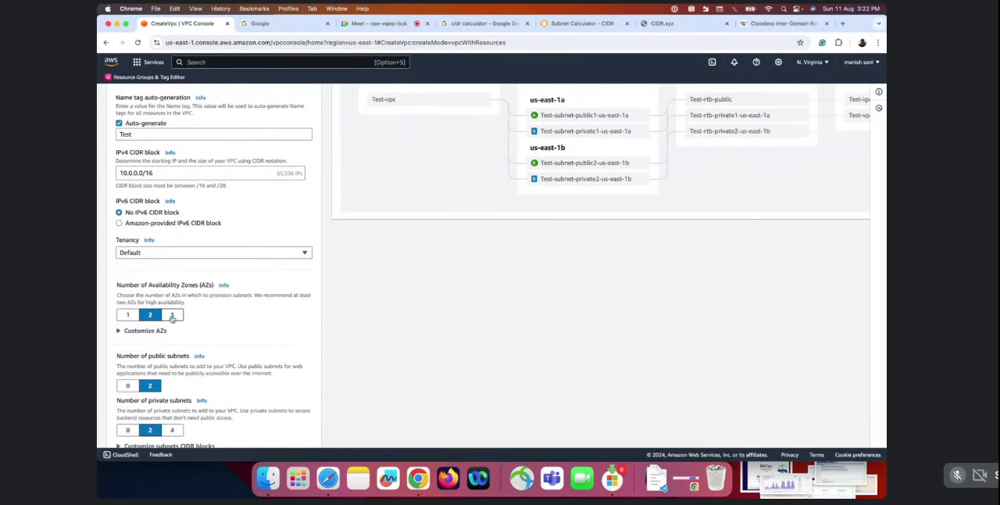
{"action": "left_click", "coordinate": [172, 315]}
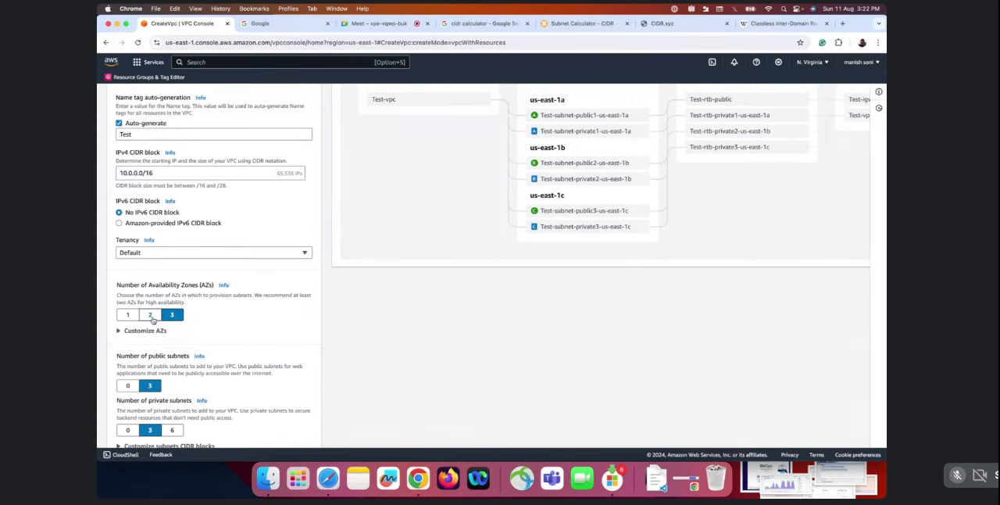
{"action": "left_click", "coordinate": [152, 317]}
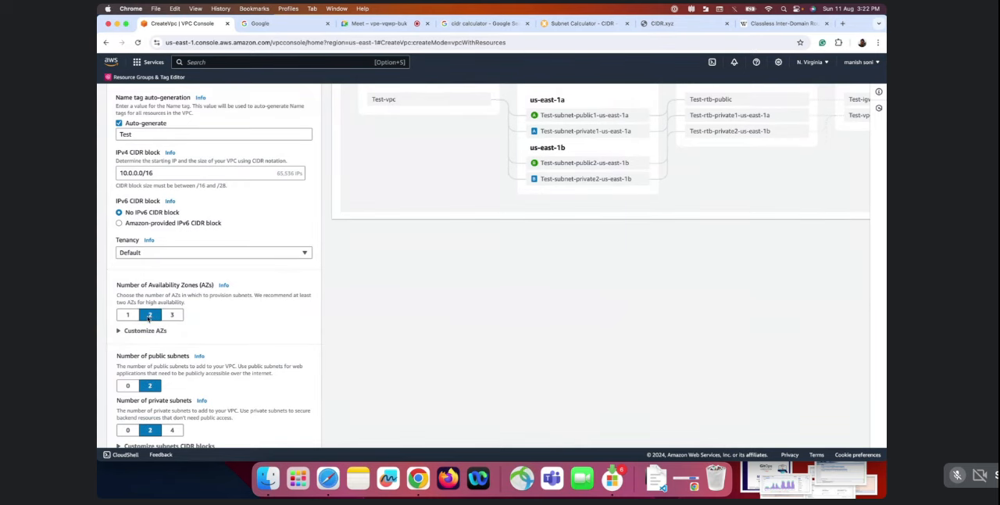
Expand the Availability Zone customization and view the zones available for the second Availability Zone
{"action": "scroll", "coordinate": [172, 328], "scroll_direction": "down", "scroll_amount": 3}
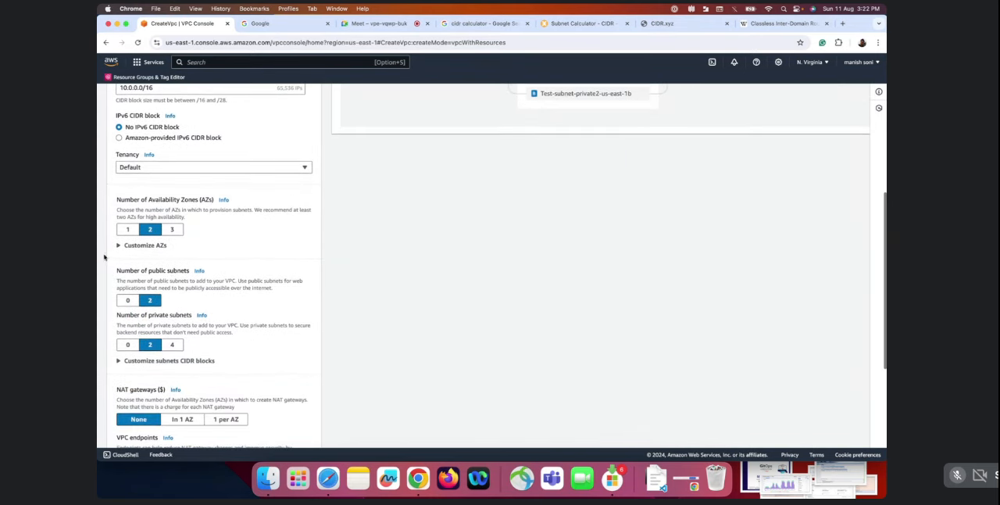
{"action": "left_click", "coordinate": [119, 247]}
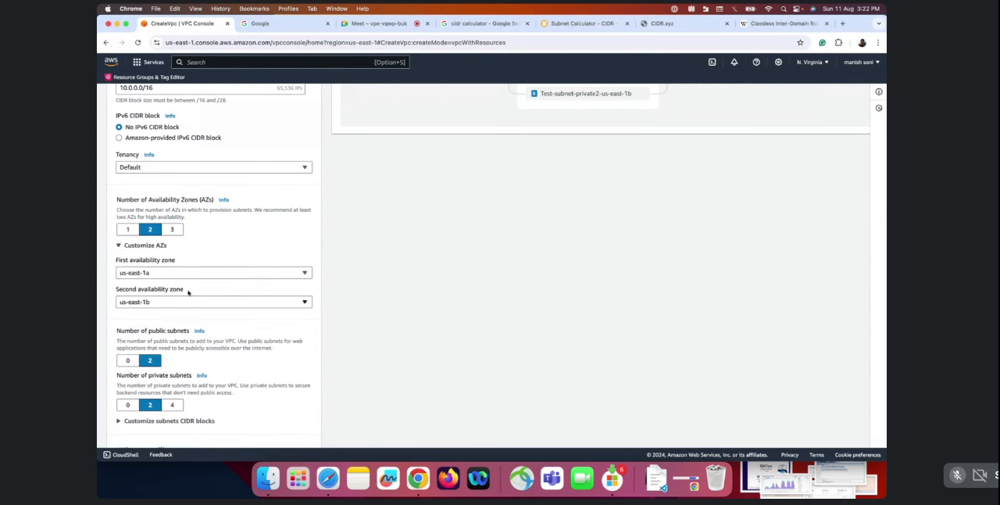
{"action": "left_click", "coordinate": [293, 305]}
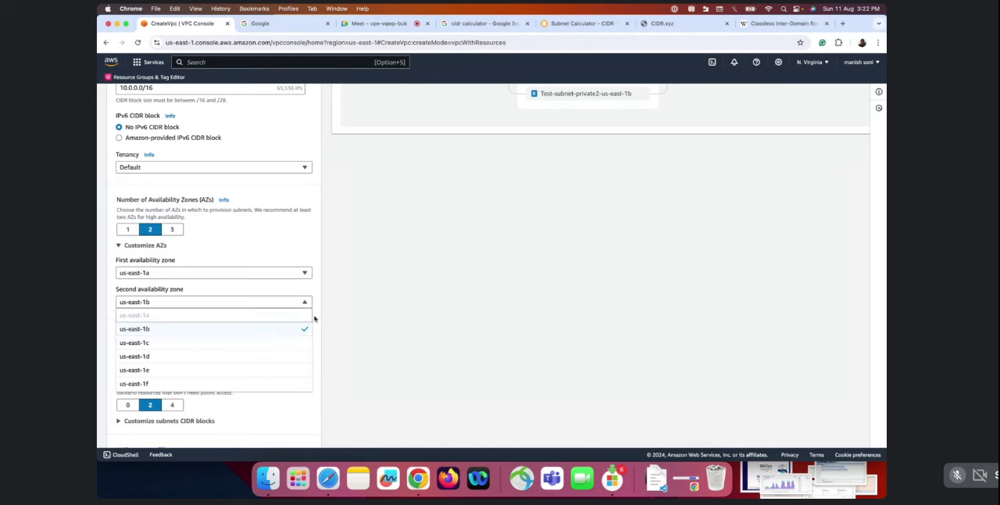
{"action": "left_click", "coordinate": [350, 313]}
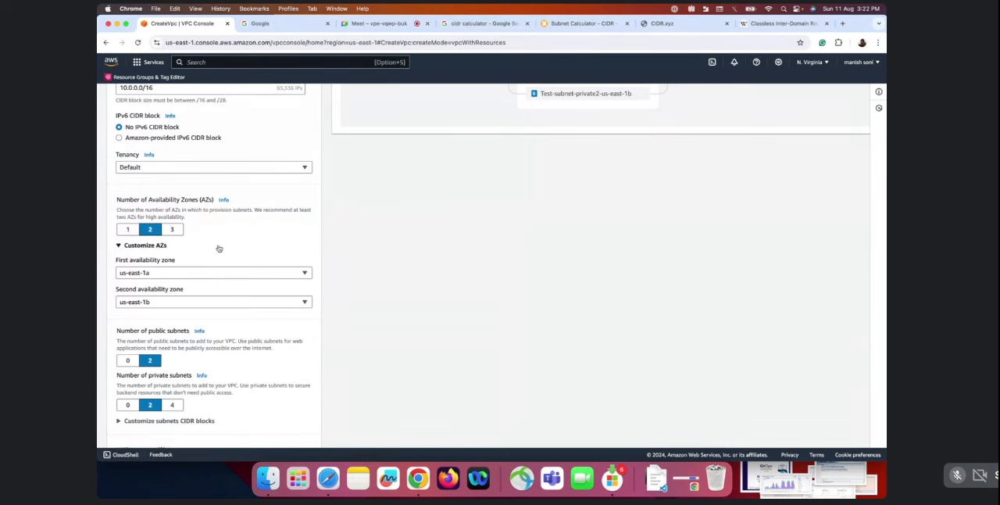
Review the descriptions and settings for the number of public and private subnets
{"action": "scroll", "coordinate": [219, 247], "scroll_direction": "down", "scroll_amount": 3}
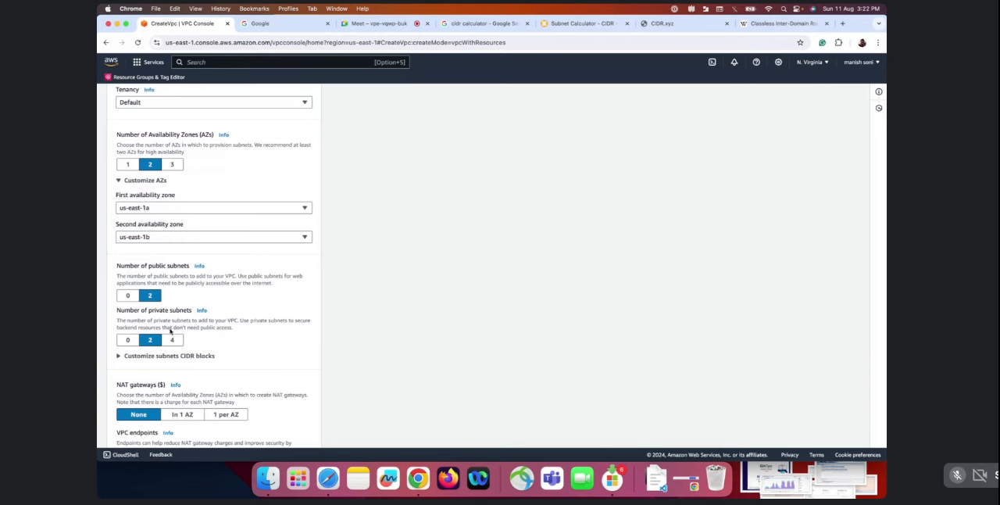
{"action": "triple_click", "coordinate": [170, 310]}
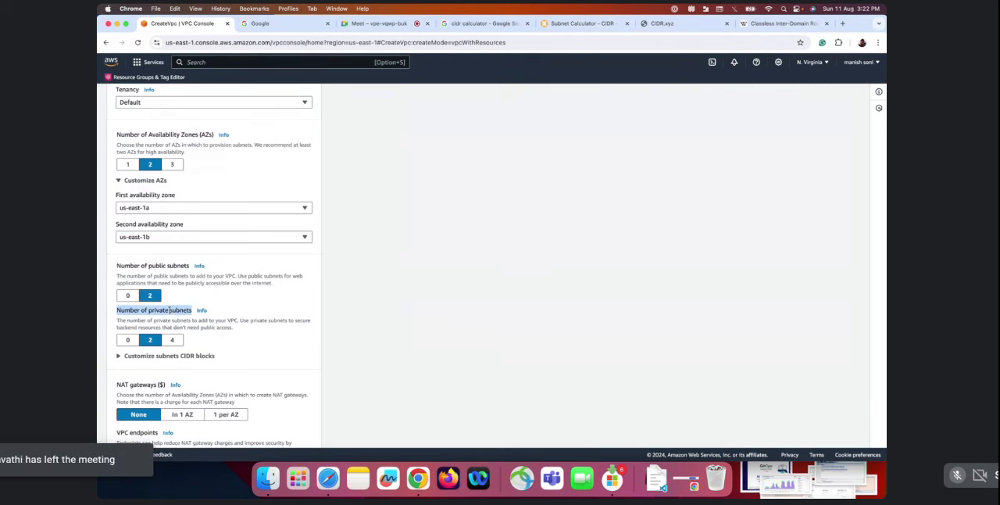
{"action": "double_click", "coordinate": [161, 276]}
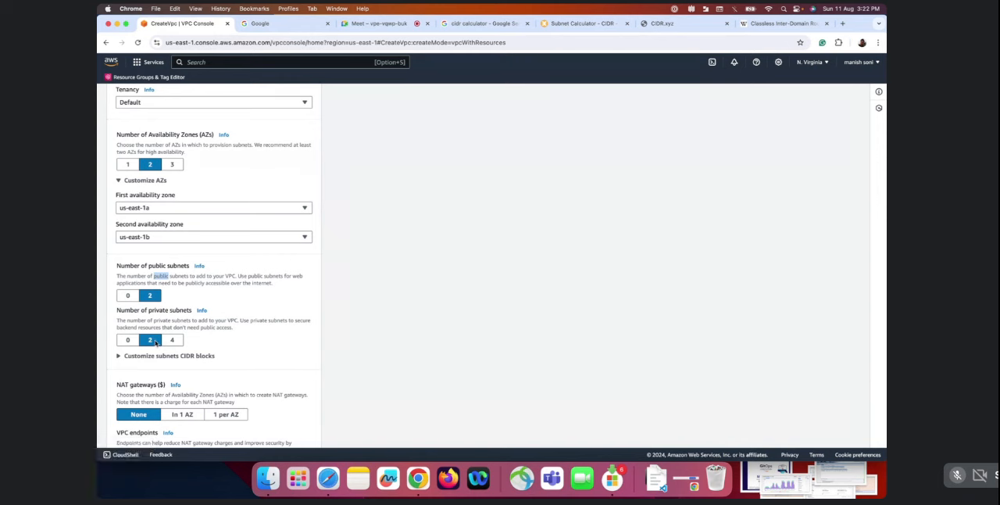
{"action": "scroll", "coordinate": [279, 320], "scroll_direction": "down", "scroll_amount": 1}
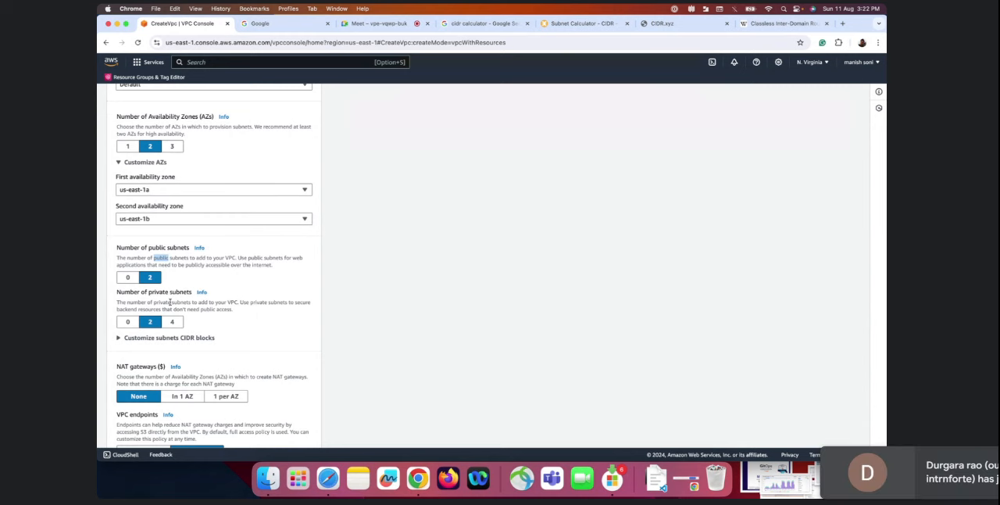
{"action": "triple_click", "coordinate": [181, 266]}
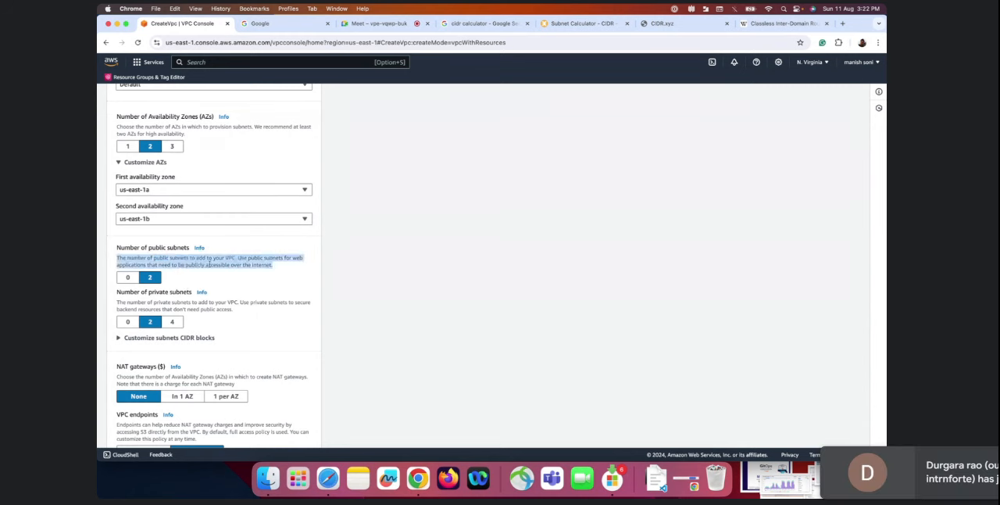
{"action": "left_click", "coordinate": [209, 265]}
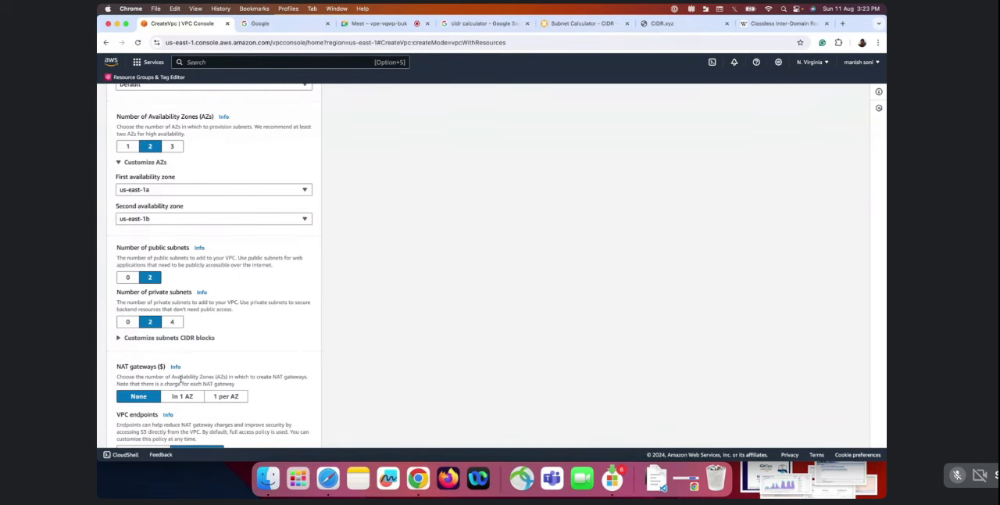
Set the NAT gateways to In 1 AZ and the VPC endpoints to None
{"action": "scroll", "coordinate": [181, 379], "scroll_direction": "down", "scroll_amount": 2}
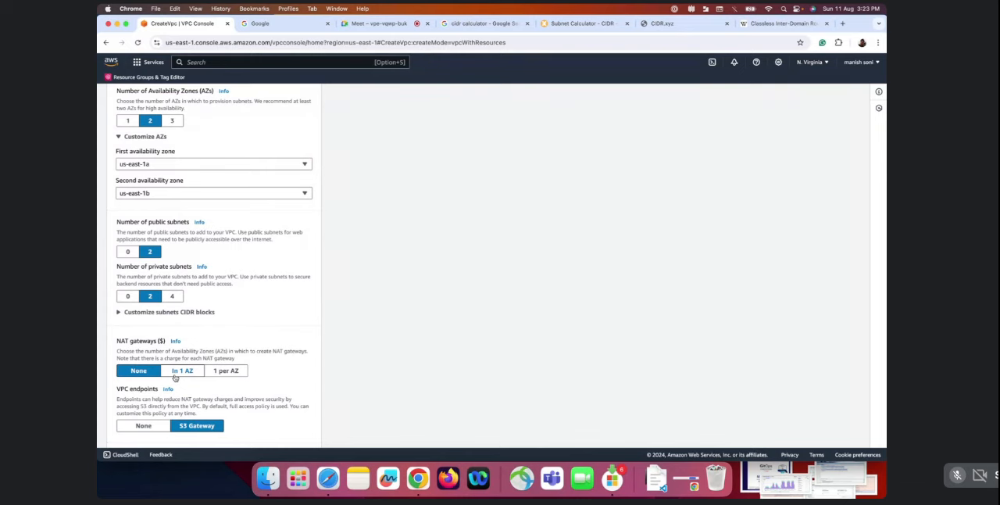
{"action": "scroll", "coordinate": [168, 371], "scroll_direction": "down", "scroll_amount": 2}
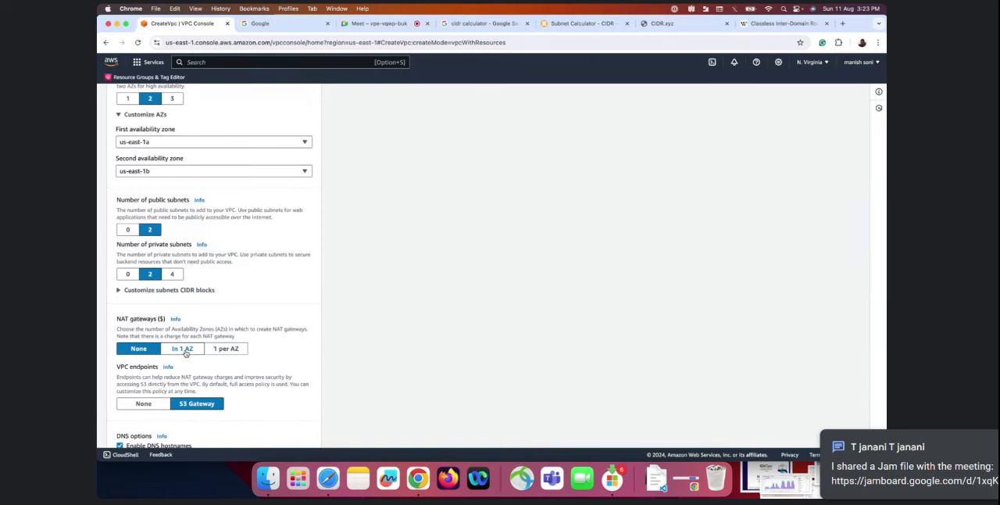
{"action": "left_click", "coordinate": [186, 353]}
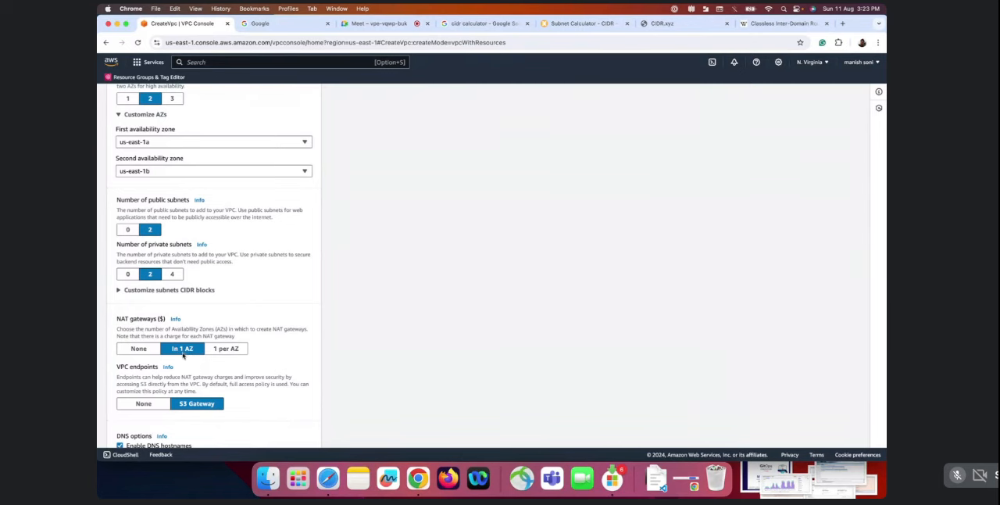
{"action": "scroll", "coordinate": [184, 356], "scroll_direction": "down", "scroll_amount": 1}
{"action": "scroll", "coordinate": [188, 344], "scroll_direction": "down", "scroll_amount": 2}
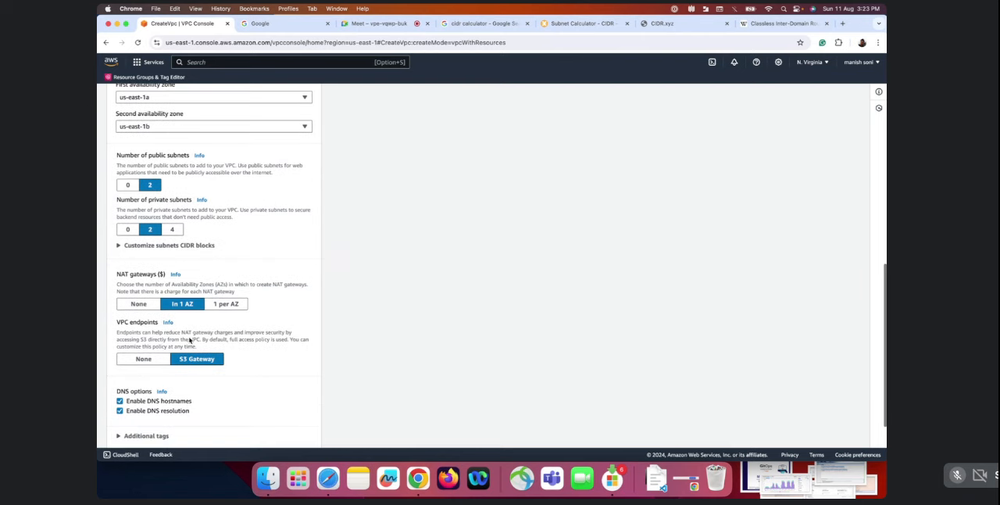
{"action": "left_click", "coordinate": [166, 364]}
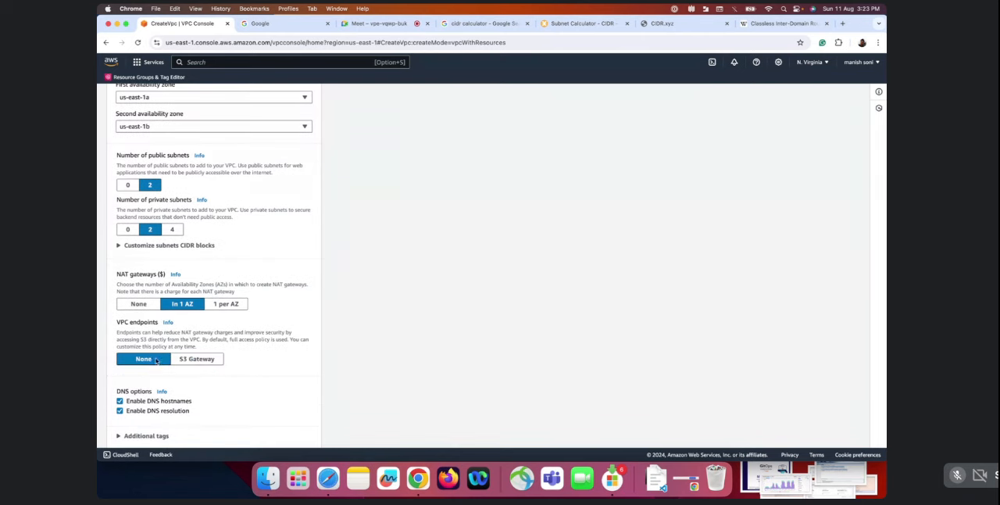
{"action": "scroll", "coordinate": [195, 382], "scroll_direction": "down", "scroll_amount": 2}
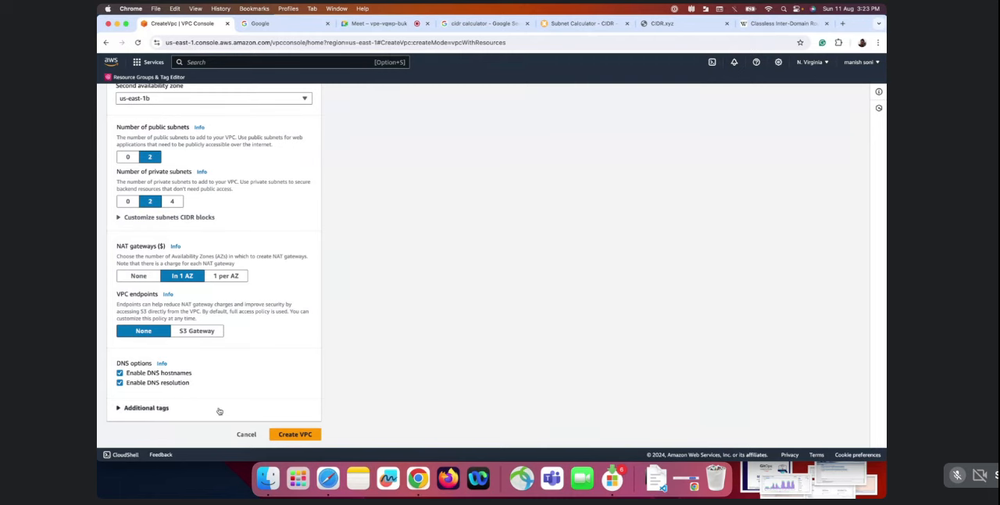
Examine the VPC preview, following the subnets through the route tables to the network connections
{"action": "scroll", "coordinate": [232, 325], "scroll_direction": "up", "scroll_amount": 10}
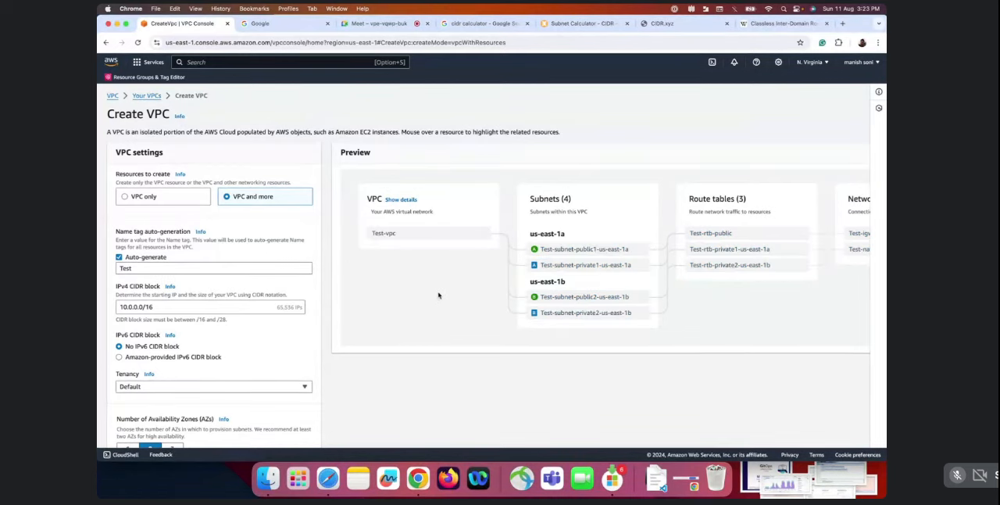
{"action": "scroll", "coordinate": [438, 293], "scroll_direction": "right", "scroll_amount": 2}
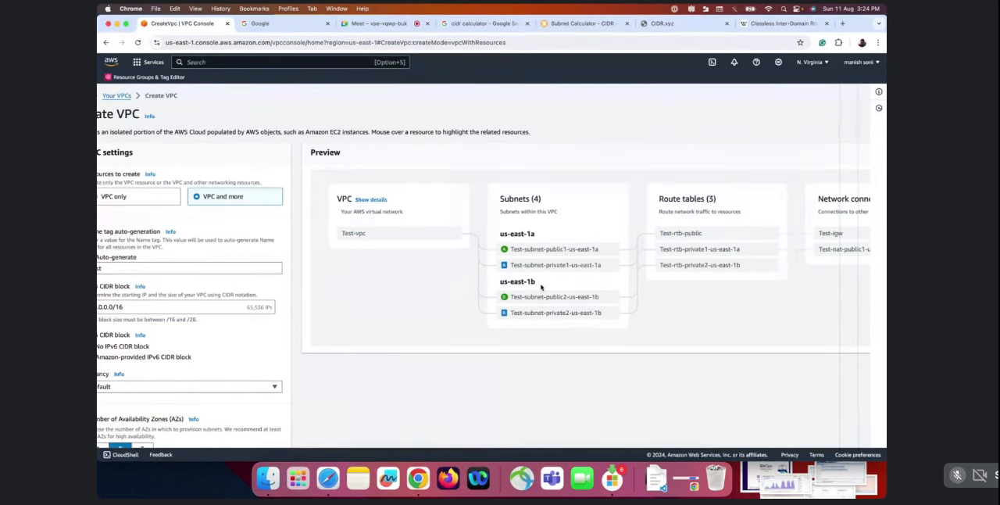
{"action": "scroll", "coordinate": [546, 274], "scroll_direction": "right", "scroll_amount": 3}
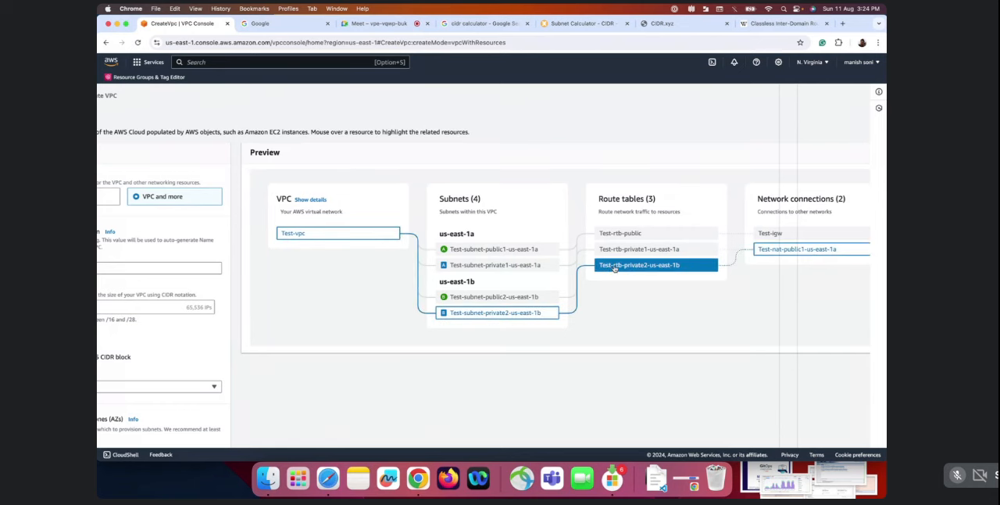
{"action": "scroll", "coordinate": [587, 305], "scroll_direction": "right", "scroll_amount": 1}
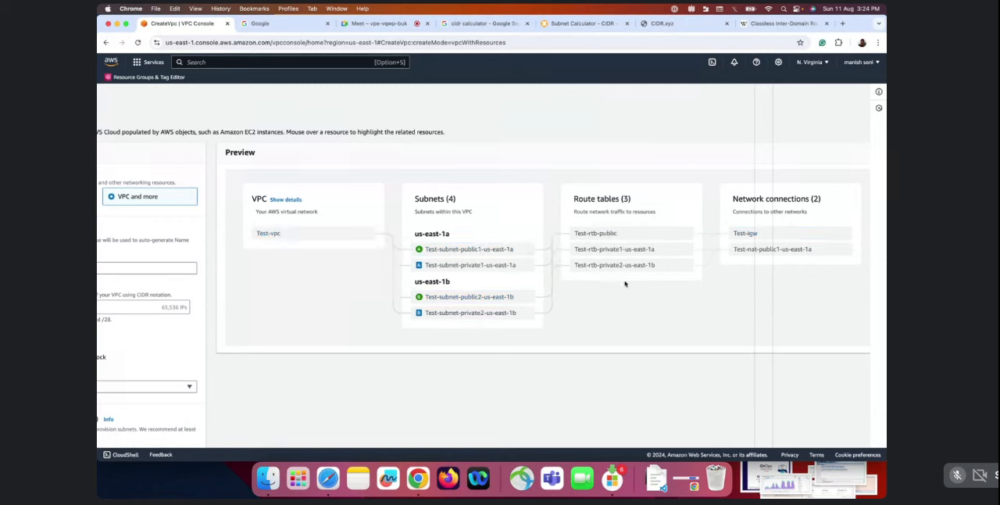
Create the VPC with the configured subnets, route tables and NAT gateway
{"action": "scroll", "coordinate": [371, 360], "scroll_direction": "down", "scroll_amount": 3}
{"action": "scroll", "coordinate": [341, 348], "scroll_direction": "left", "scroll_amount": 2}
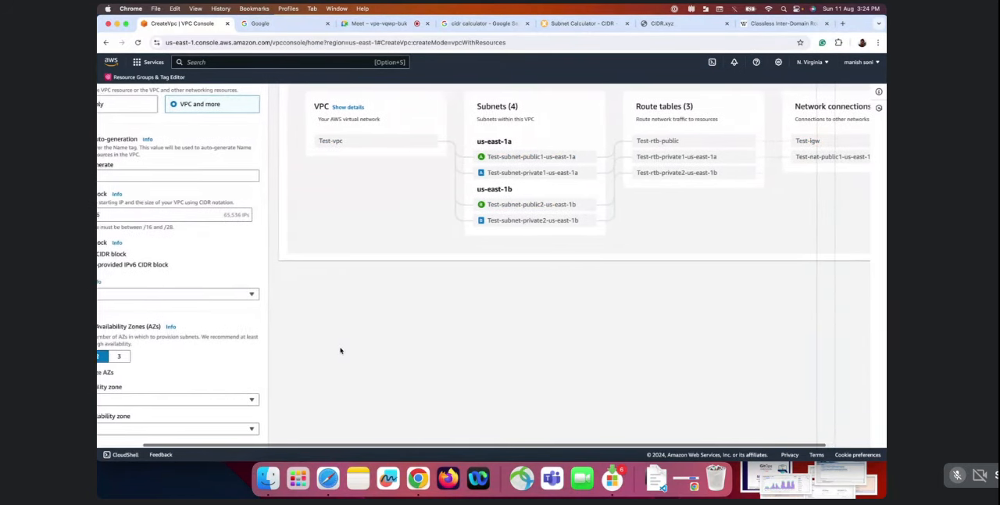
{"action": "scroll", "coordinate": [341, 350], "scroll_direction": "left", "scroll_amount": 2}
{"action": "scroll", "coordinate": [339, 349], "scroll_direction": "down", "scroll_amount": 5}
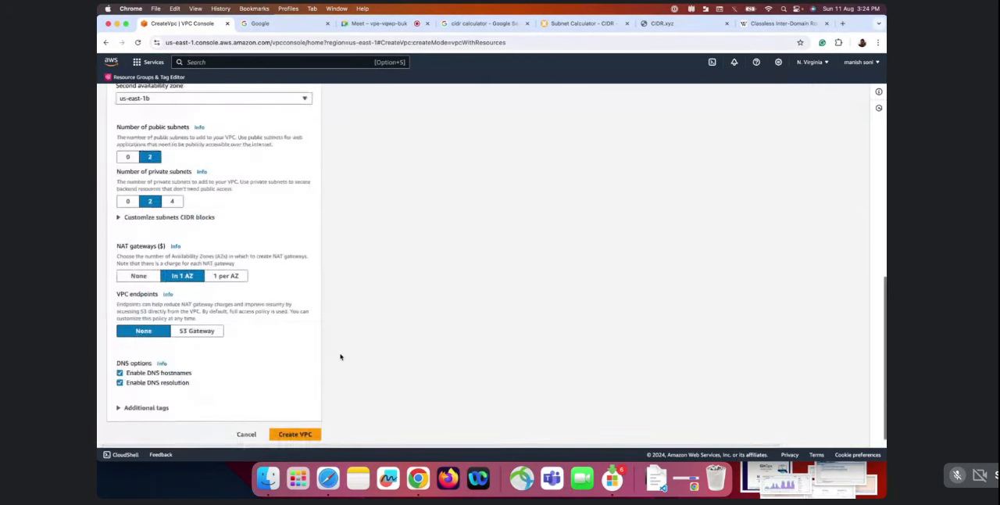
{"action": "left_click", "coordinate": [309, 438]}
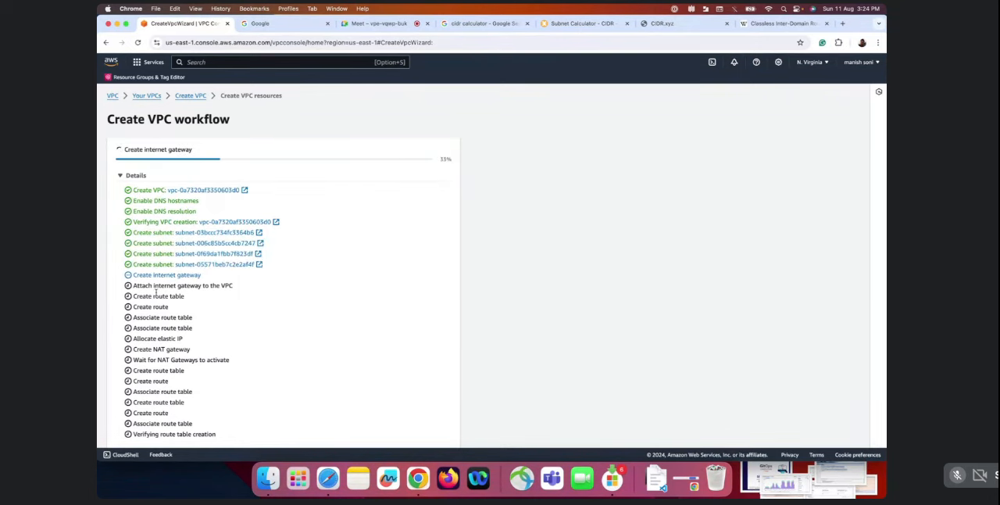
Follow the Create VPC workflow details, checking the route table associations and the NAT gateway activation
{"action": "scroll", "coordinate": [156, 291], "scroll_direction": "down", "scroll_amount": 1}
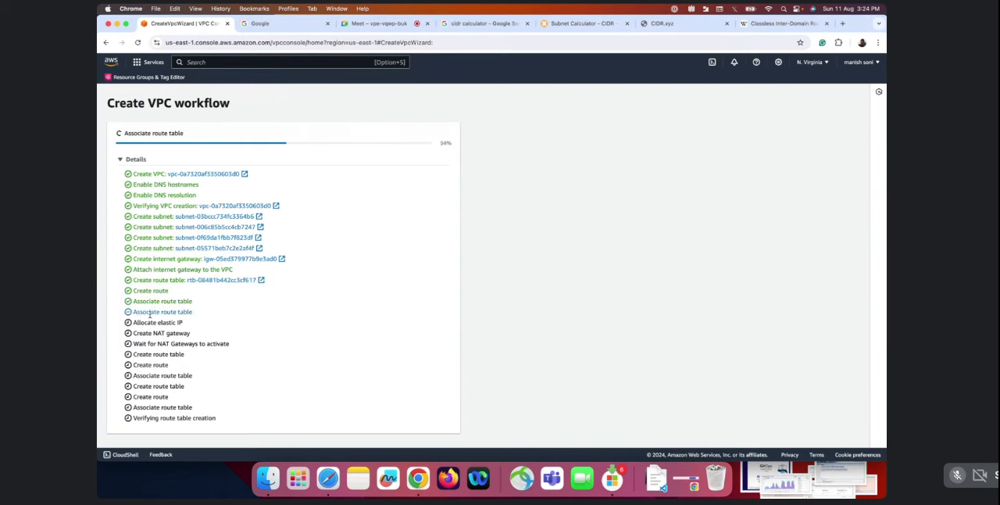
{"action": "left_click_drag", "start_coordinate": [202, 312], "coordinate": [134, 302]}
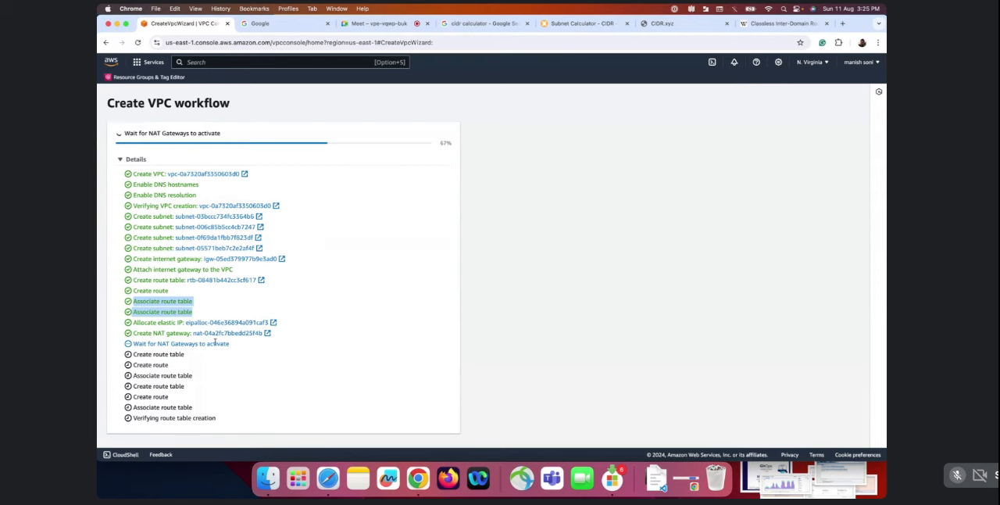
{"action": "left_click_drag", "start_coordinate": [189, 360], "coordinate": [157, 355]}
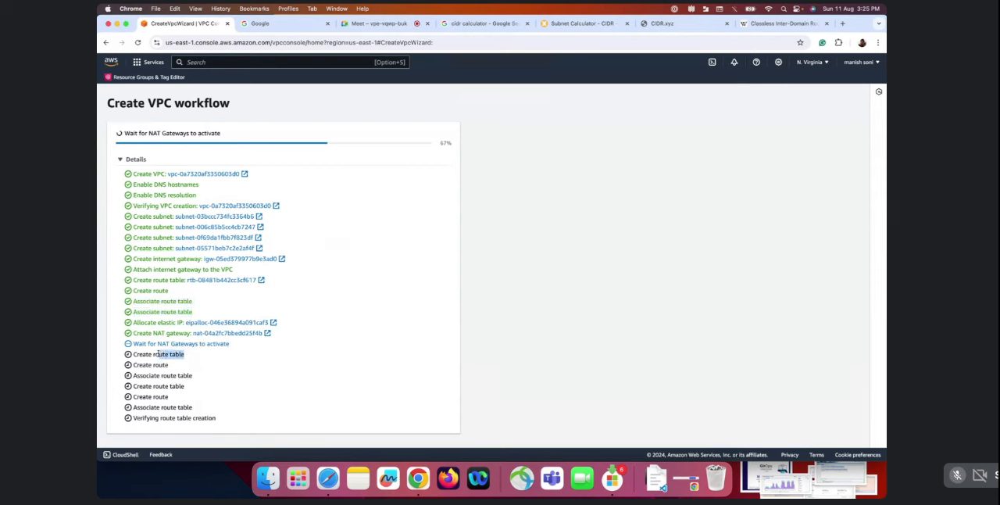
{"action": "left_click", "coordinate": [215, 366]}
{"action": "left_click_drag", "start_coordinate": [178, 343], "coordinate": [245, 347]}
{"action": "left_click", "coordinate": [291, 344]}
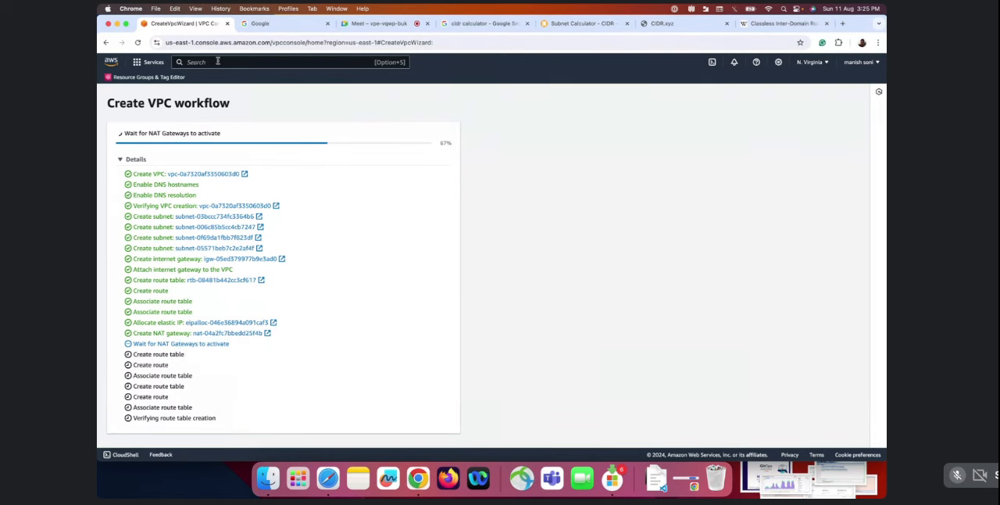
Duplicate the VPC console browser tab and show the Your VPCs list in the copy
{"action": "right_click", "coordinate": [191, 23]}
{"action": "left_click", "coordinate": [183, 21]}
{"action": "right_click", "coordinate": [186, 22]}
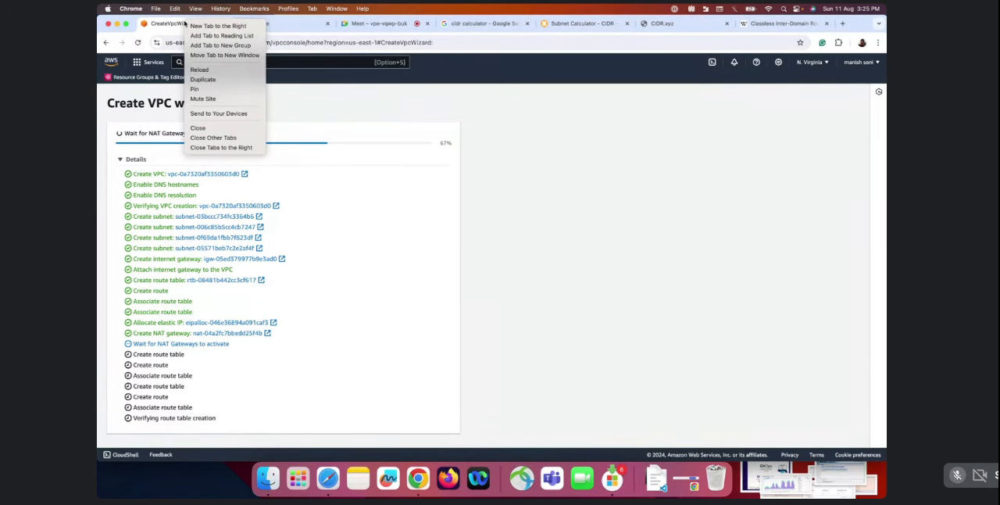
{"action": "left_click", "coordinate": [202, 79]}
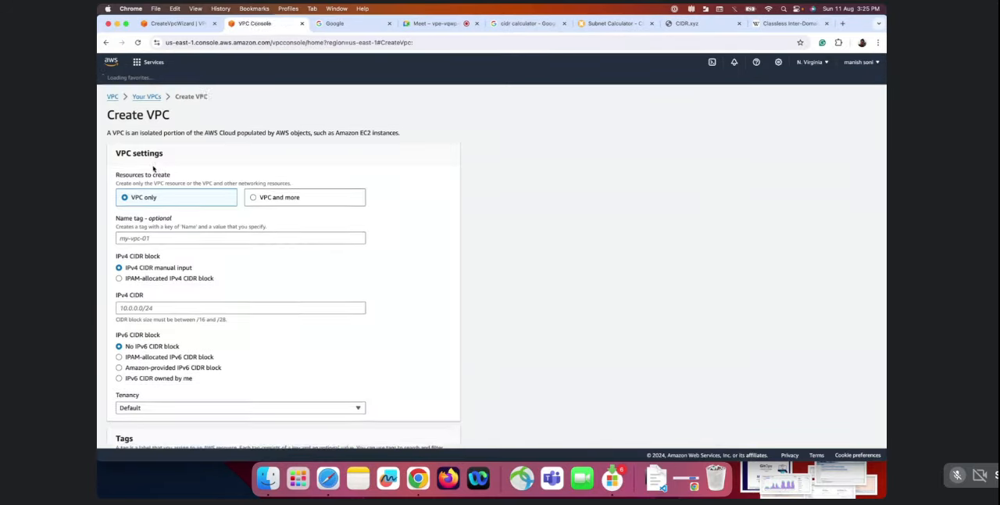
{"action": "left_click", "coordinate": [148, 97]}
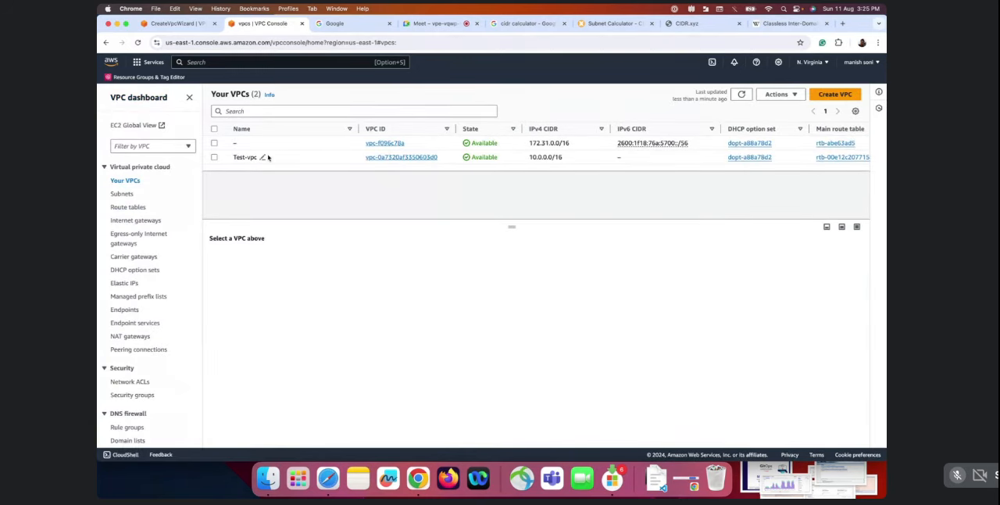
Select Test-vpc and examine the subnets, route tables and network connections in its resource map
{"action": "left_click", "coordinate": [215, 158]}
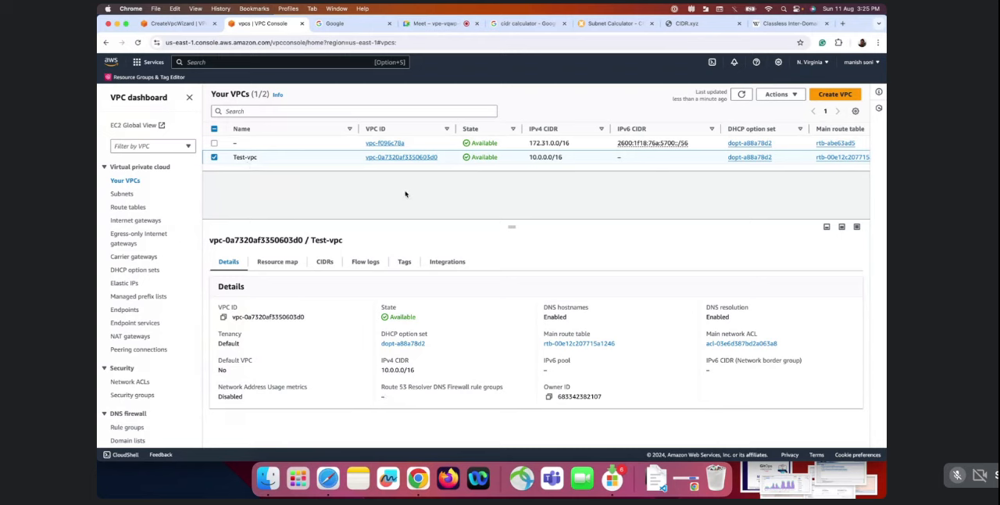
{"action": "left_click", "coordinate": [271, 264]}
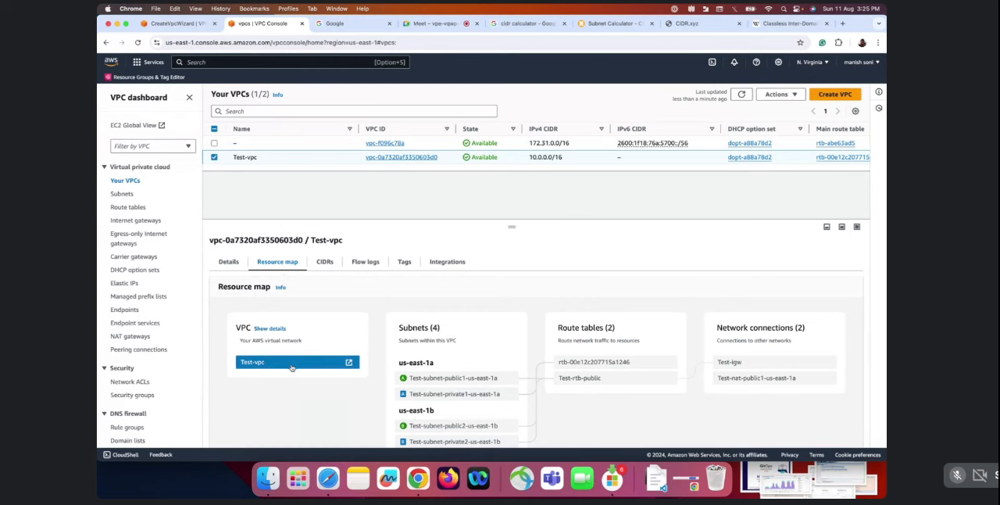
{"action": "scroll", "coordinate": [408, 379], "scroll_direction": "down", "scroll_amount": 2}
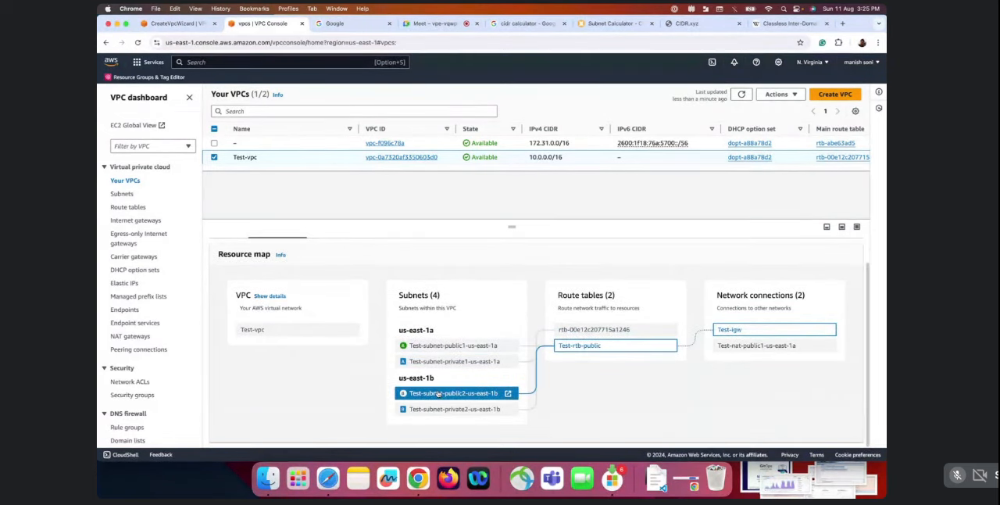
{"action": "scroll", "coordinate": [451, 347], "scroll_direction": "up", "scroll_amount": 2}
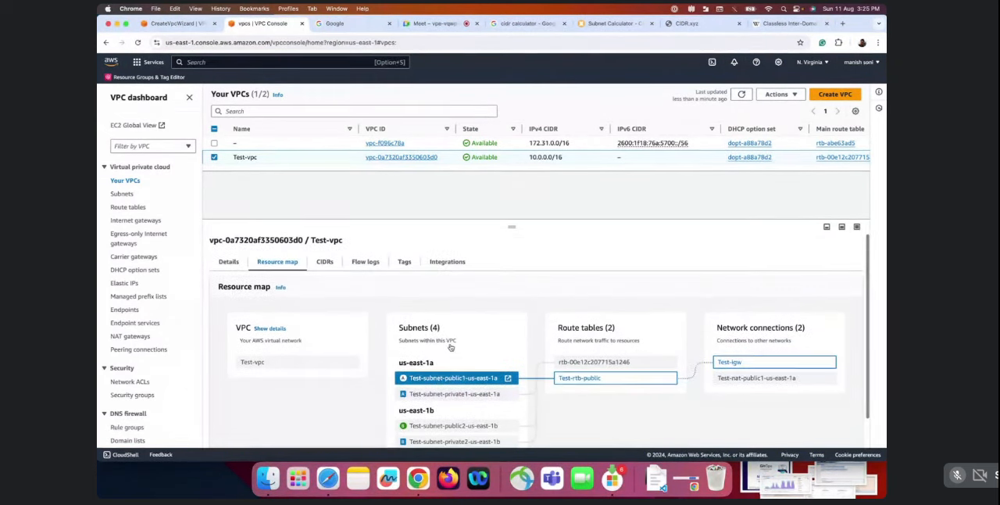
Examine the IPv4 CIDR block associated with Test-vpc
{"action": "left_click", "coordinate": [325, 264]}
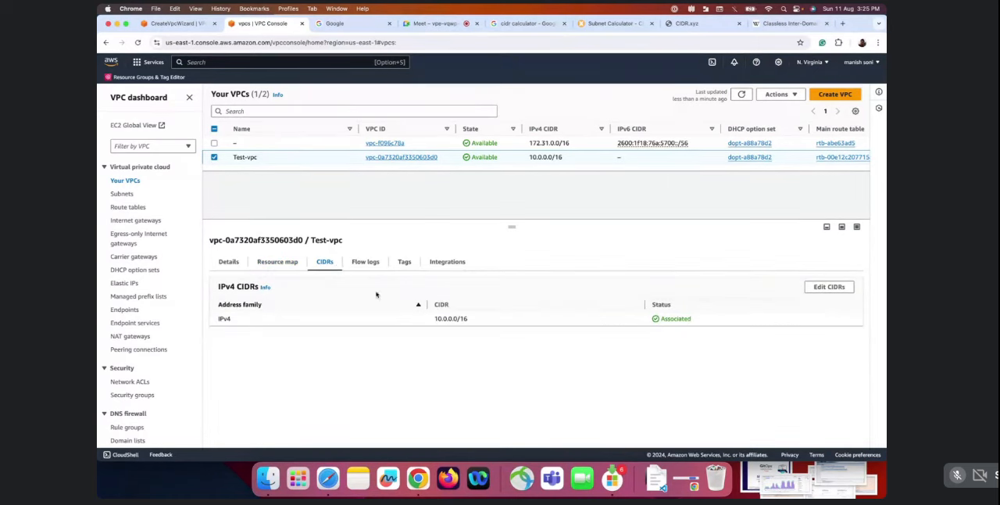
{"action": "left_click_drag", "start_coordinate": [430, 318], "coordinate": [543, 330]}
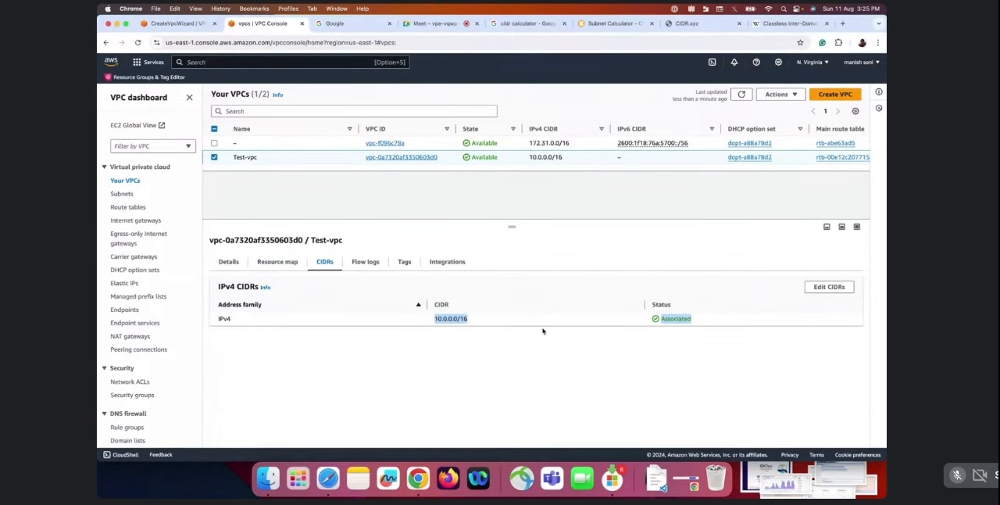
{"action": "left_click_drag", "start_coordinate": [472, 321], "coordinate": [456, 321]}
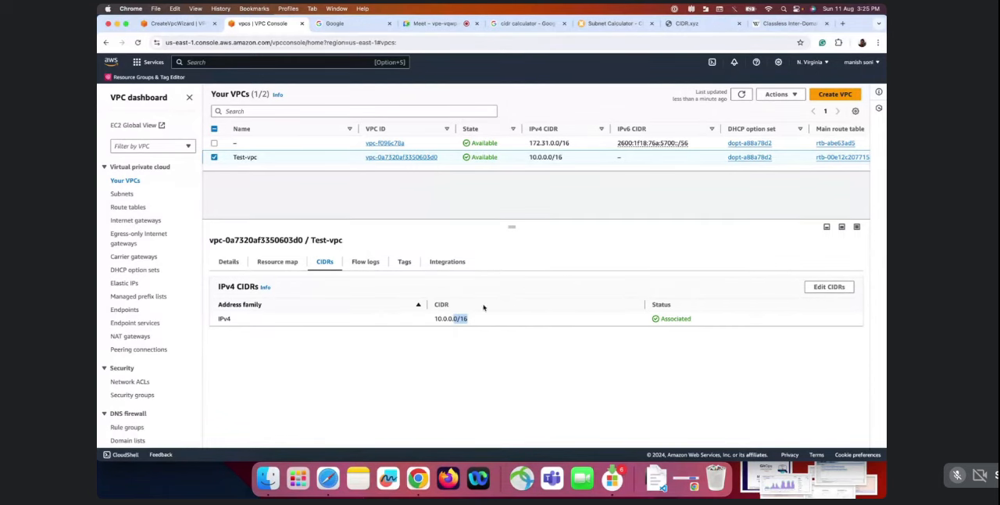
Look through the flow logs and integrations of Test-vpc and return to its details
{"action": "left_click", "coordinate": [366, 265]}
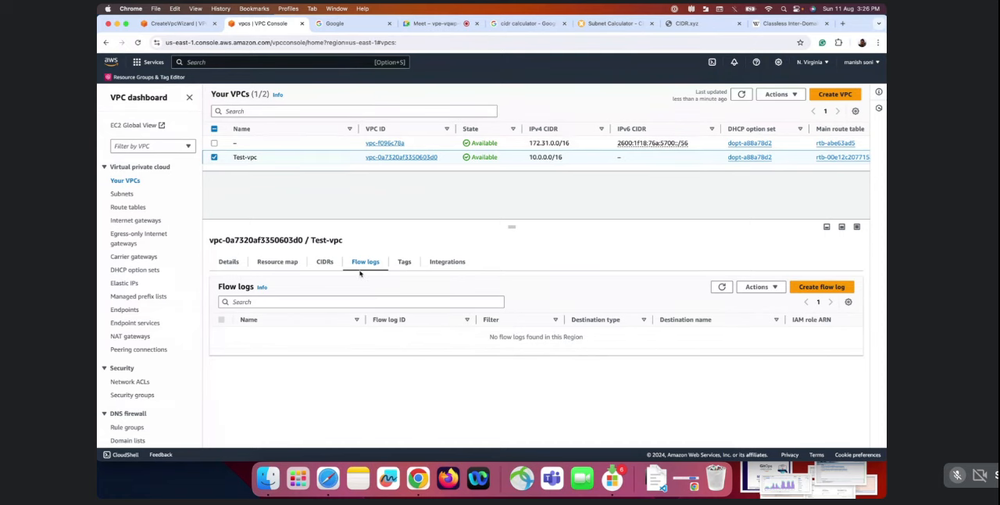
{"action": "left_click", "coordinate": [447, 267]}
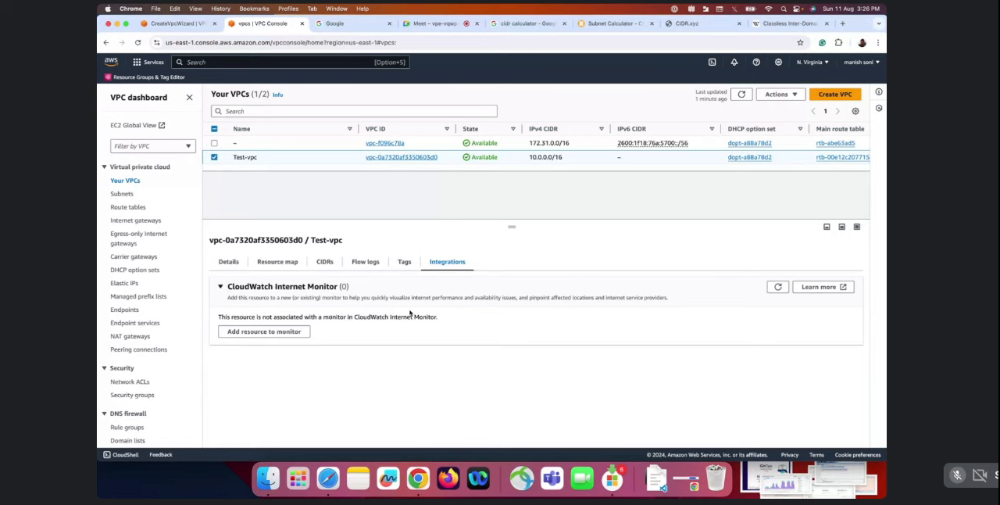
{"action": "left_click", "coordinate": [228, 264]}
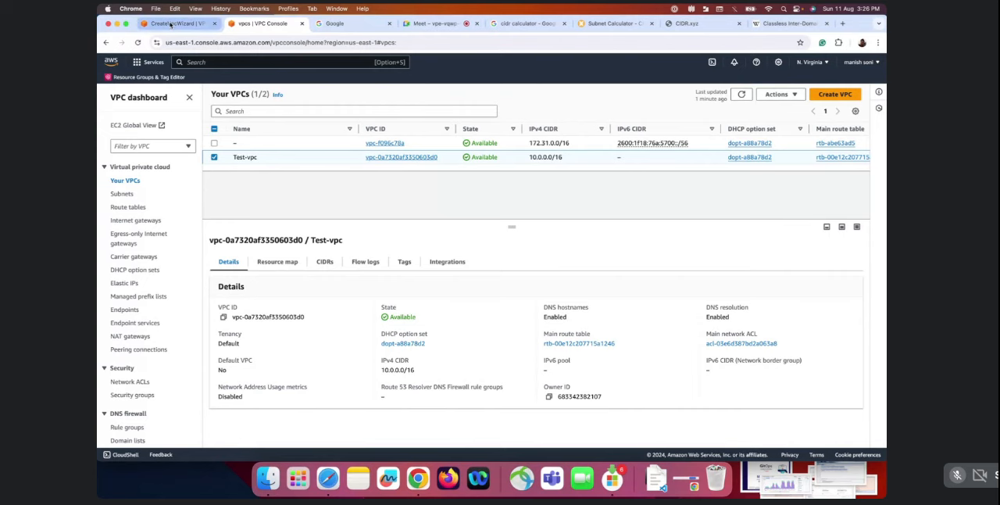
Check the progress of the Create VPC workflow and filter the VPC dashboard to Test-vpc
{"action": "left_click", "coordinate": [170, 25]}
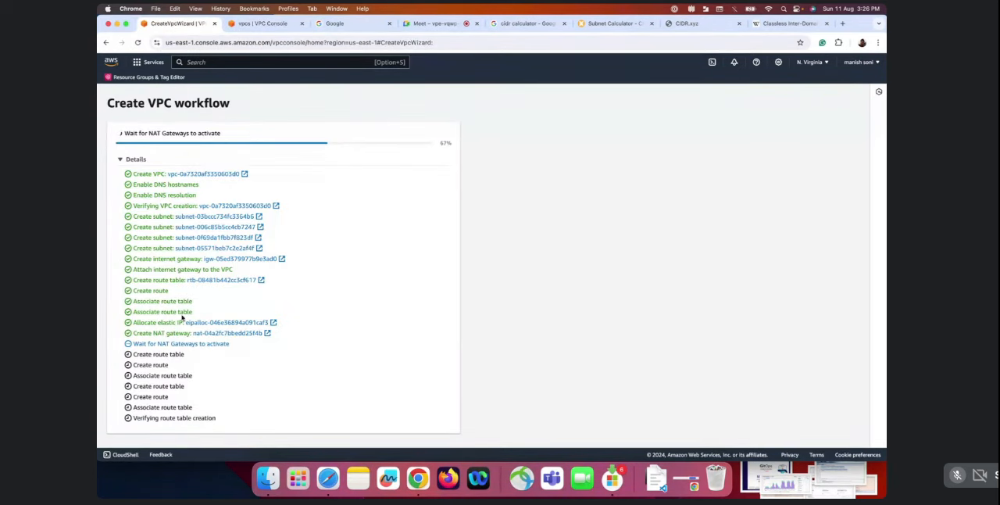
{"action": "left_click", "coordinate": [262, 20]}
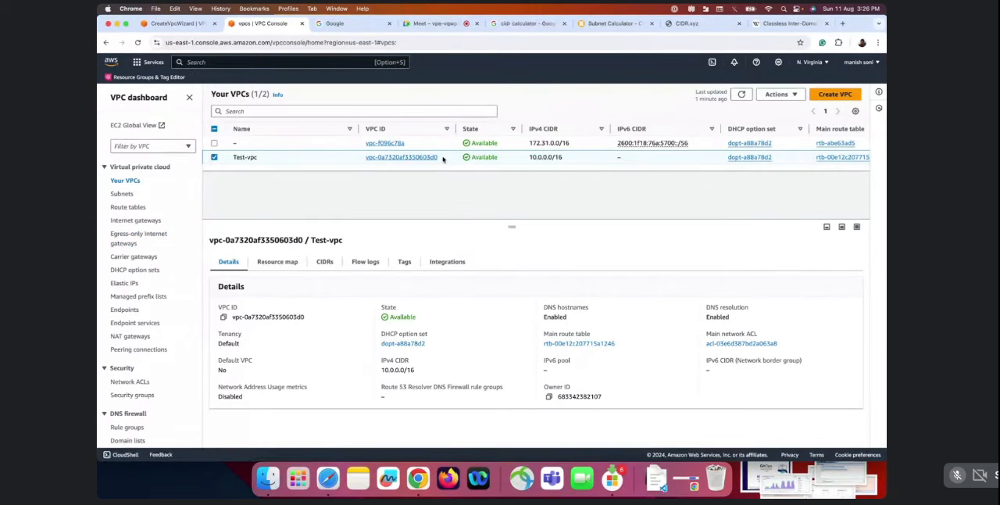
{"action": "left_click_drag", "start_coordinate": [443, 159], "coordinate": [364, 156]}
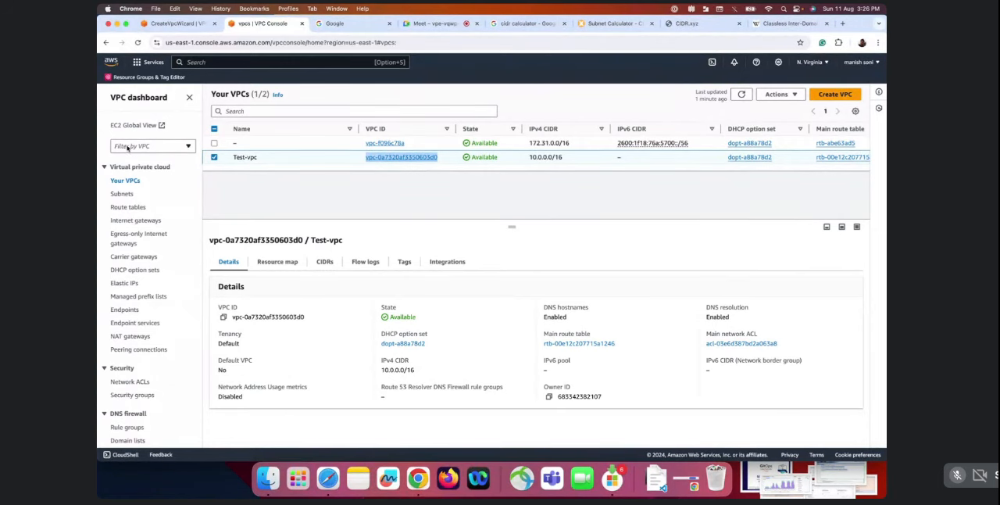
{"action": "left_click", "coordinate": [172, 147]}
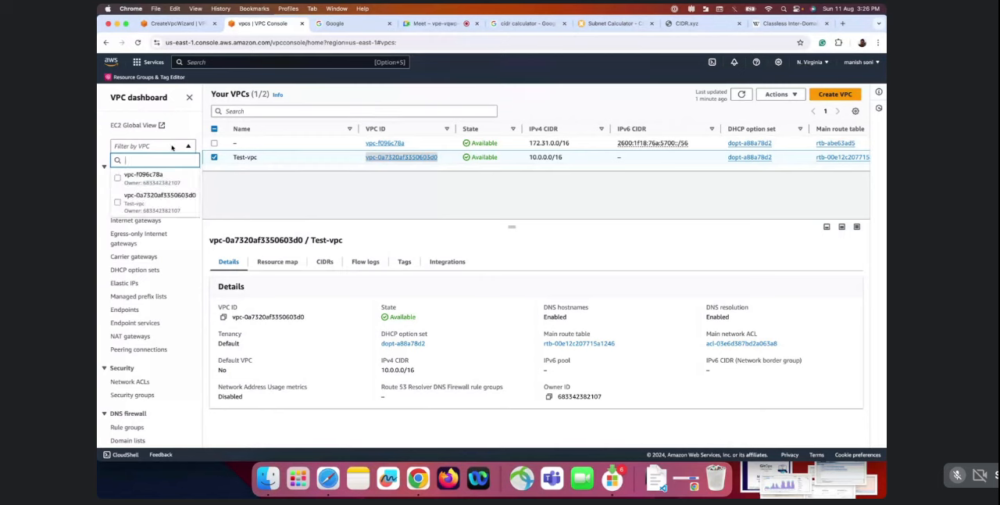
{"action": "left_click", "coordinate": [118, 205]}
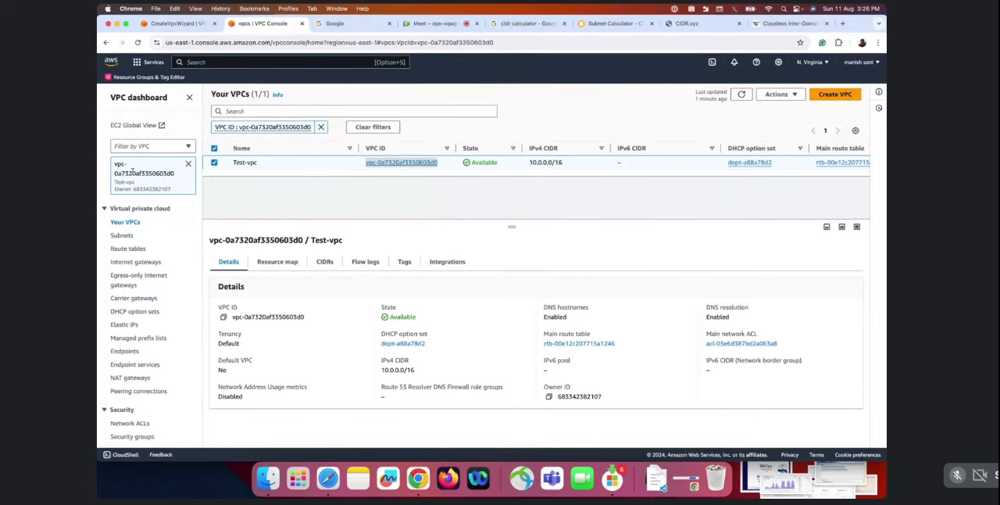
Show the subnets of Test-vpc and widen the Name column of the list
{"action": "scroll", "coordinate": [153, 241], "scroll_direction": "down", "scroll_amount": 1}
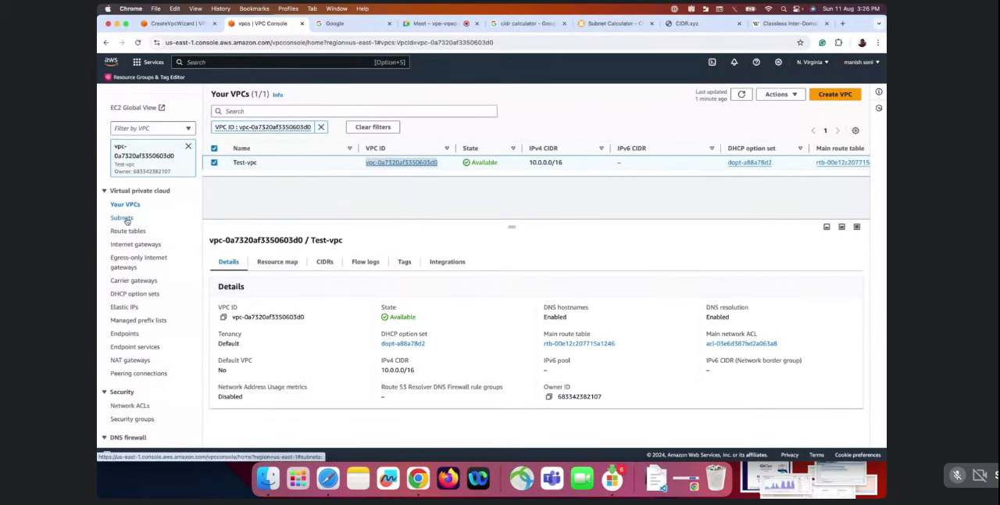
{"action": "left_click", "coordinate": [123, 218]}
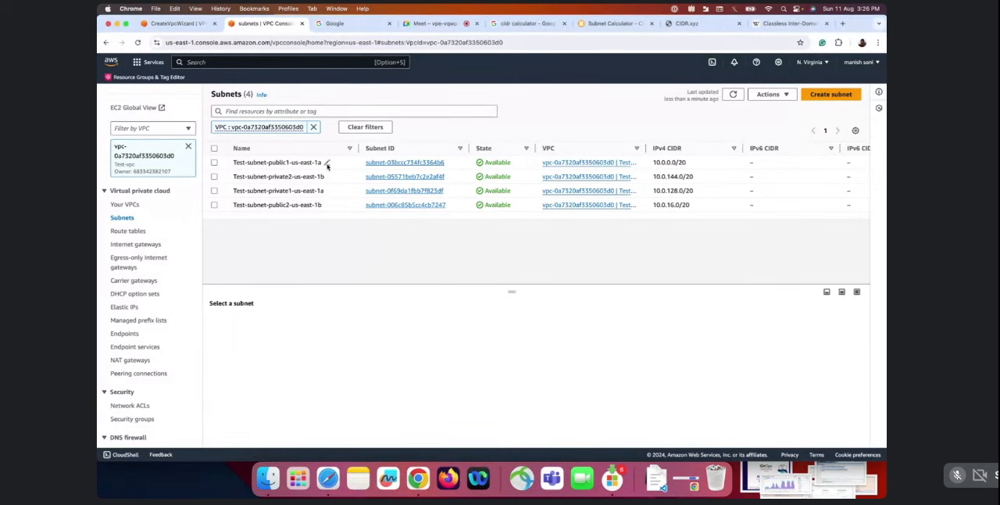
{"action": "left_click_drag", "start_coordinate": [358, 148], "coordinate": [426, 145]}
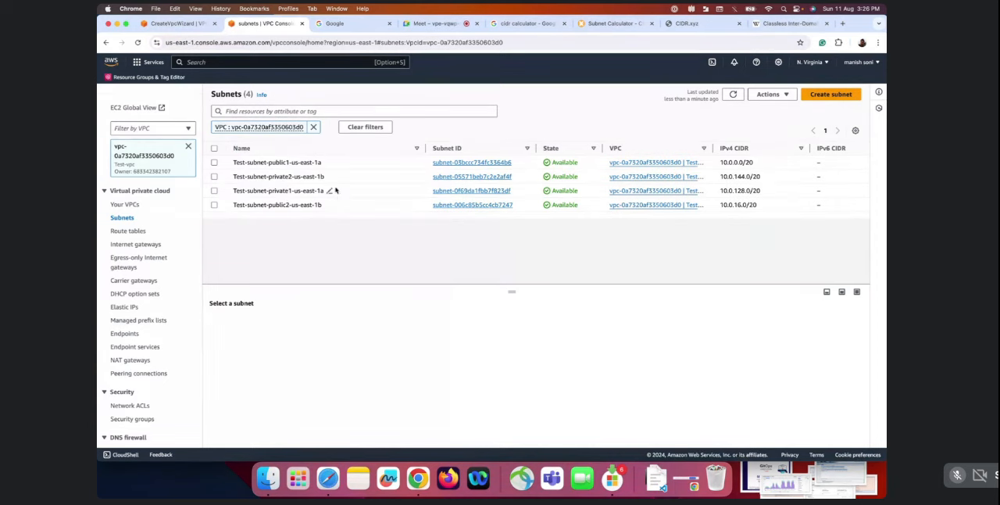
Select Test-subnet-public1-us-east-1a and examine the destinations and targets in its route table
{"action": "left_click", "coordinate": [214, 162]}
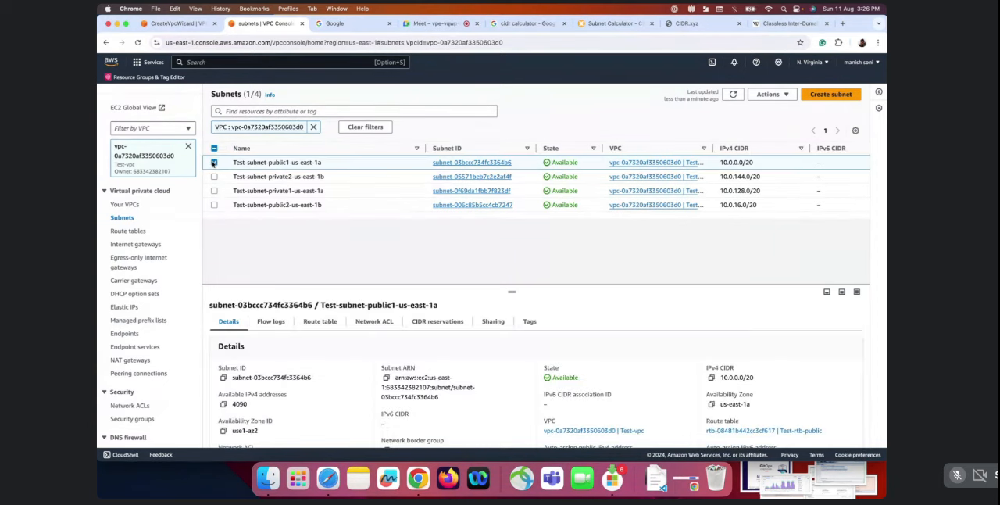
{"action": "left_click", "coordinate": [330, 324]}
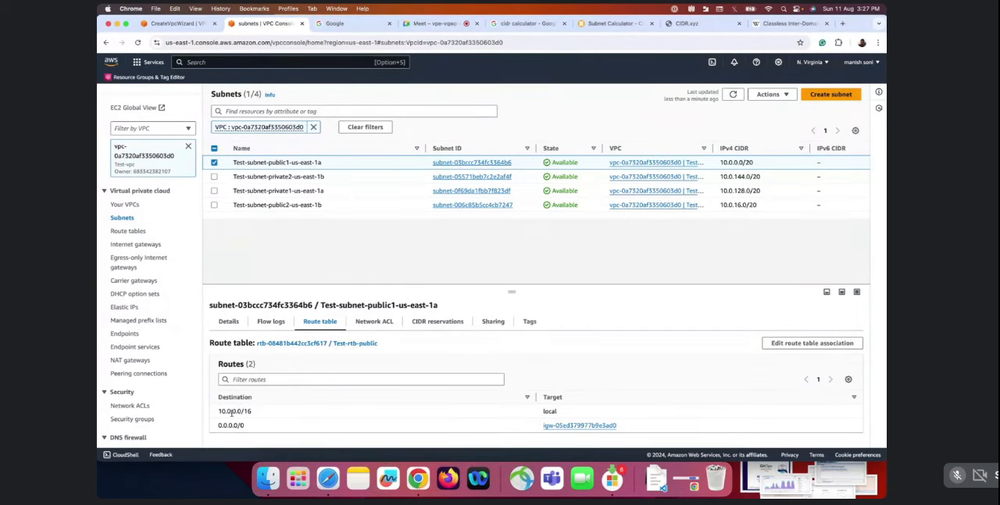
{"action": "left_click_drag", "start_coordinate": [228, 410], "coordinate": [258, 413]}
{"action": "left_click_drag", "start_coordinate": [556, 413], "coordinate": [228, 411]}
{"action": "double_click", "coordinate": [236, 409]}
{"action": "left_click_drag", "start_coordinate": [237, 409], "coordinate": [300, 411]}
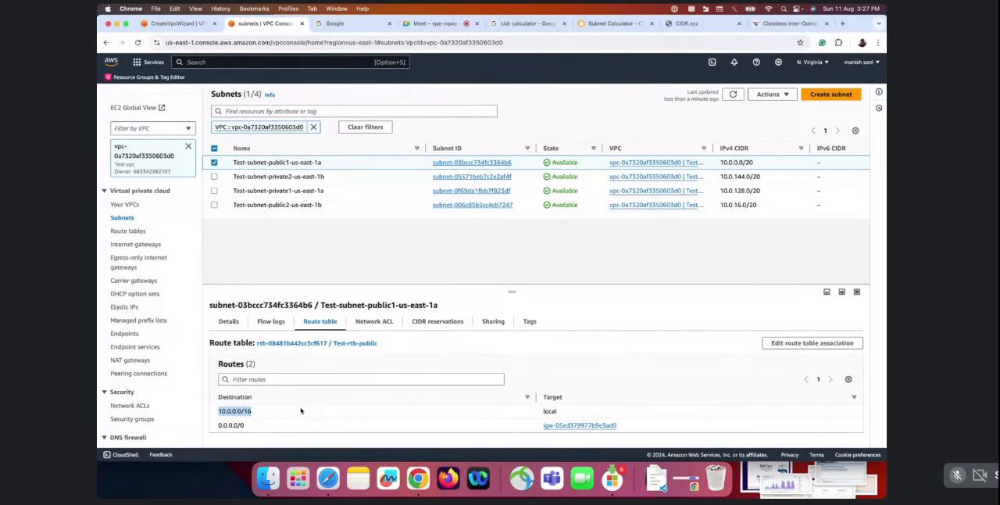
{"action": "left_click", "coordinate": [246, 426]}
Open the Test-rtb-public route table in a new browser tab, select it and show its routes
{"action": "triple_click", "coordinate": [319, 347]}
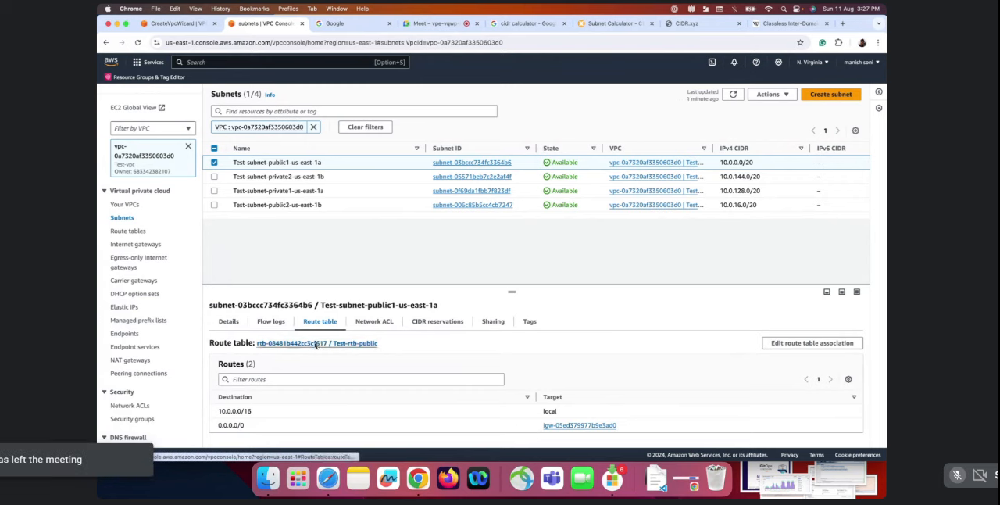
{"action": "right_click", "coordinate": [316, 342]}
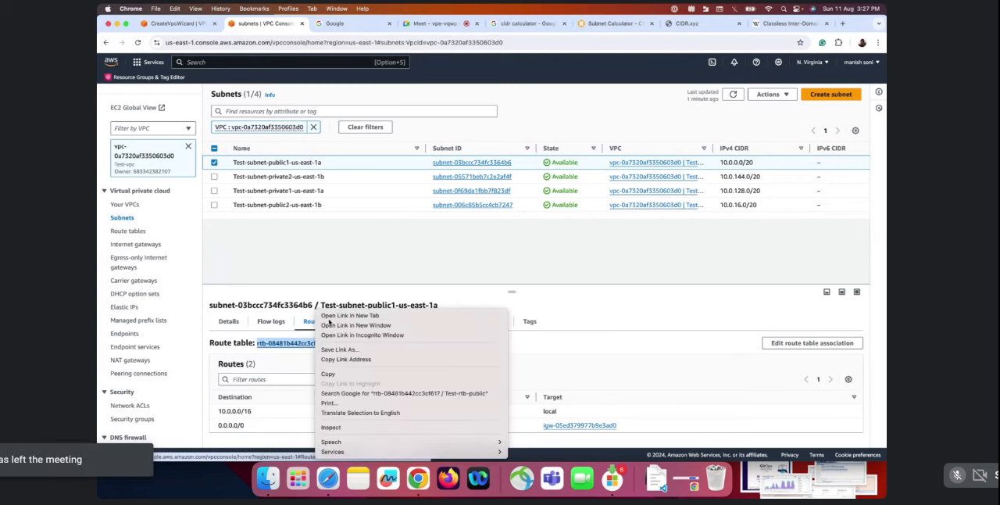
{"action": "left_click", "coordinate": [329, 315]}
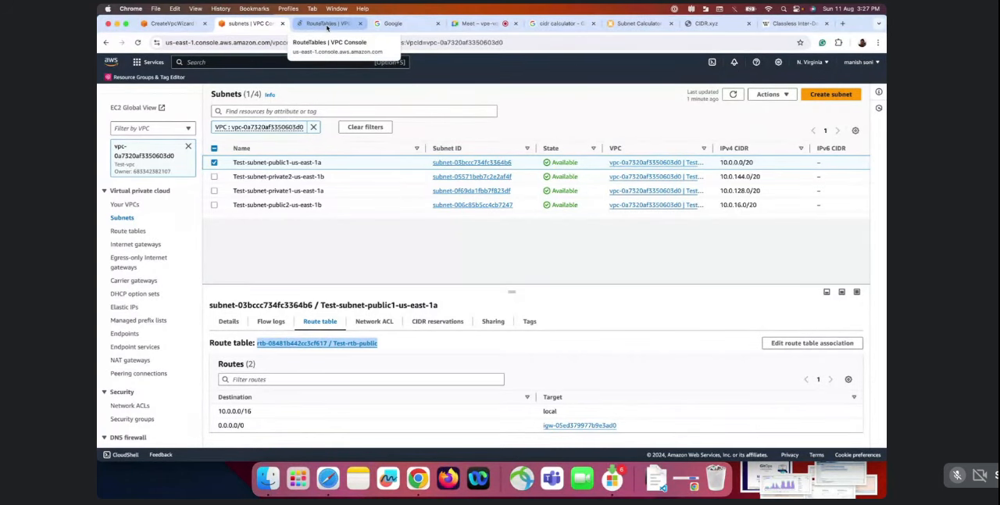
{"action": "left_click", "coordinate": [326, 27]}
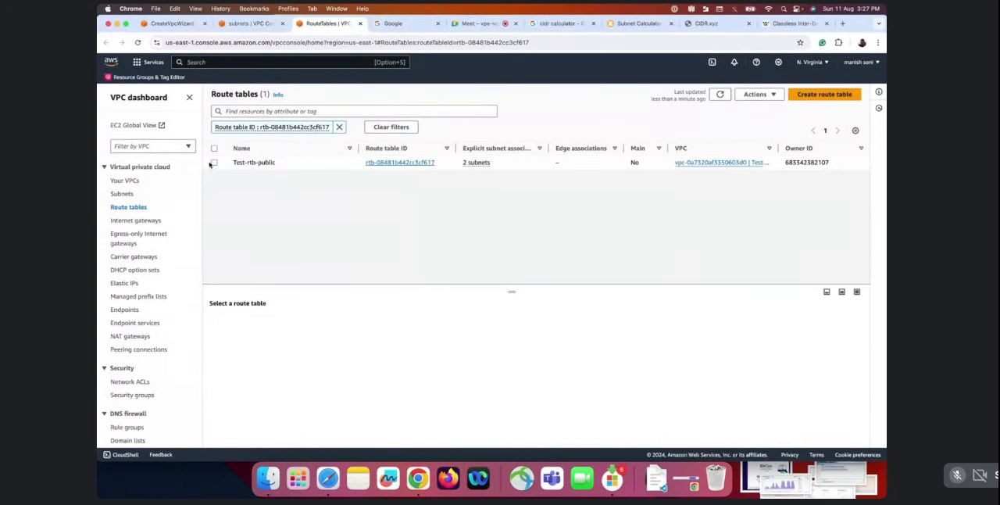
{"action": "left_click", "coordinate": [213, 162]}
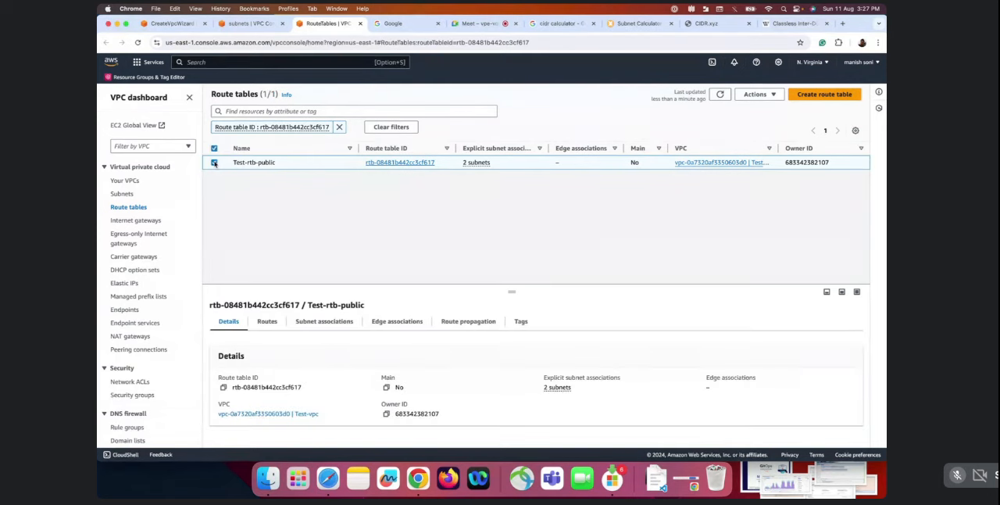
{"action": "left_click", "coordinate": [759, 95]}
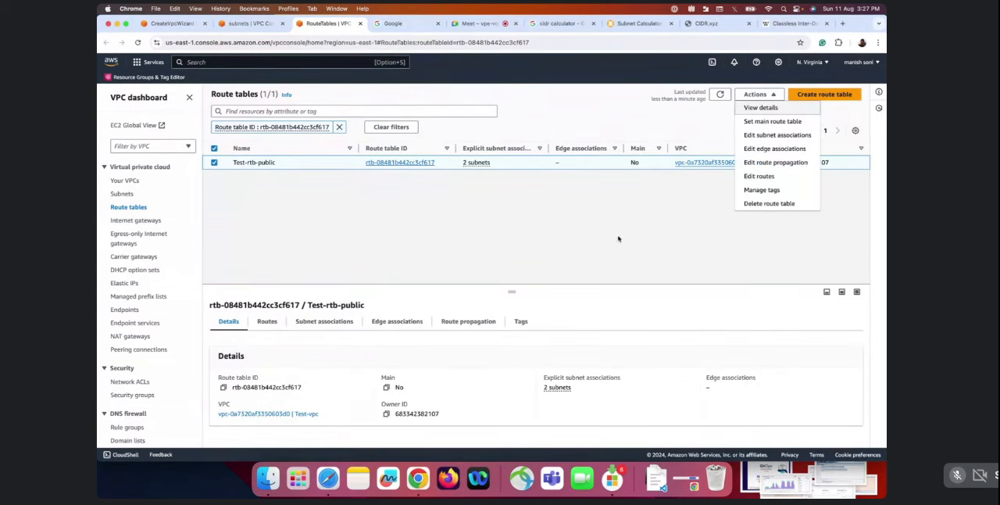
{"action": "left_click", "coordinate": [267, 322]}
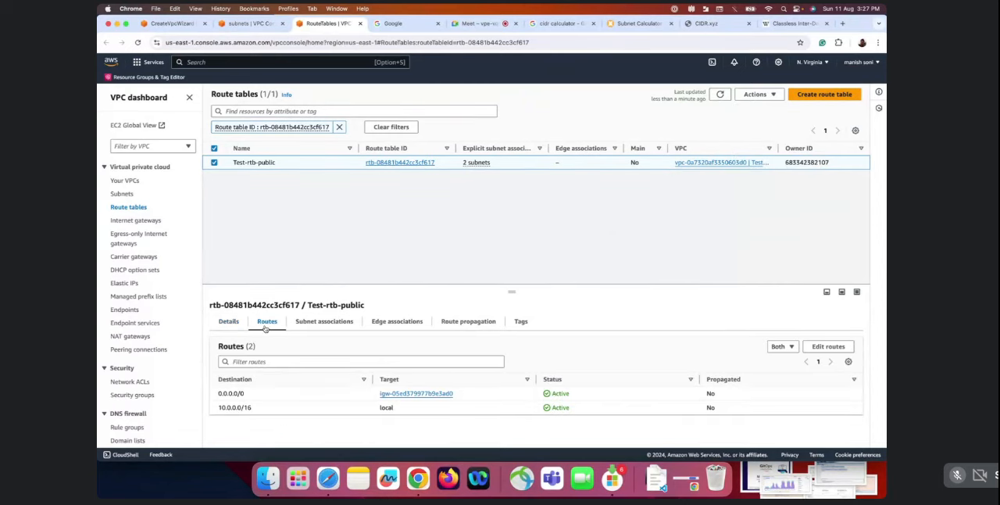
Edit the routes of Test-rtb-public and add a route with destination 172.16.23.0/16
{"action": "left_click", "coordinate": [833, 347]}
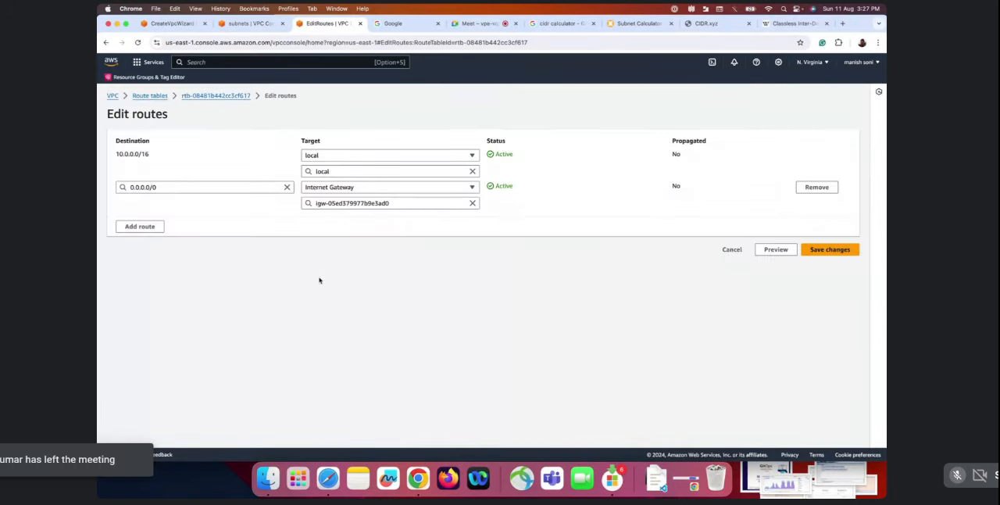
{"action": "left_click", "coordinate": [162, 225]}
{"action": "left_click", "coordinate": [172, 220]}
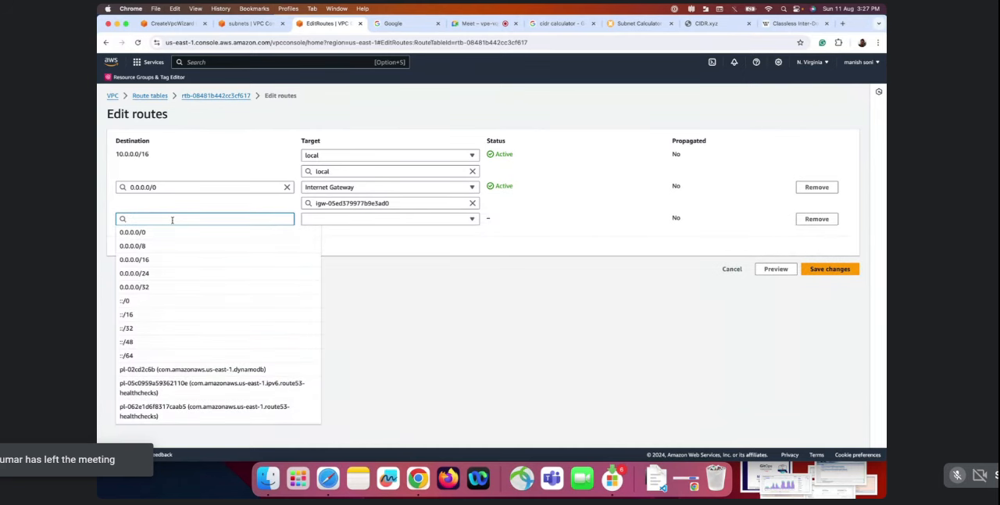
{"action": "type", "text": "172"}
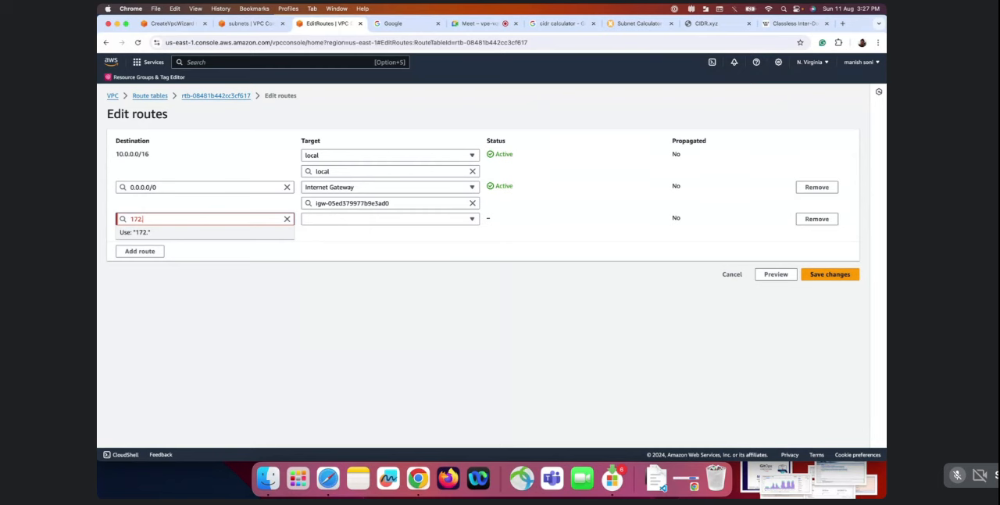
{"action": "type", "text": ".16."}
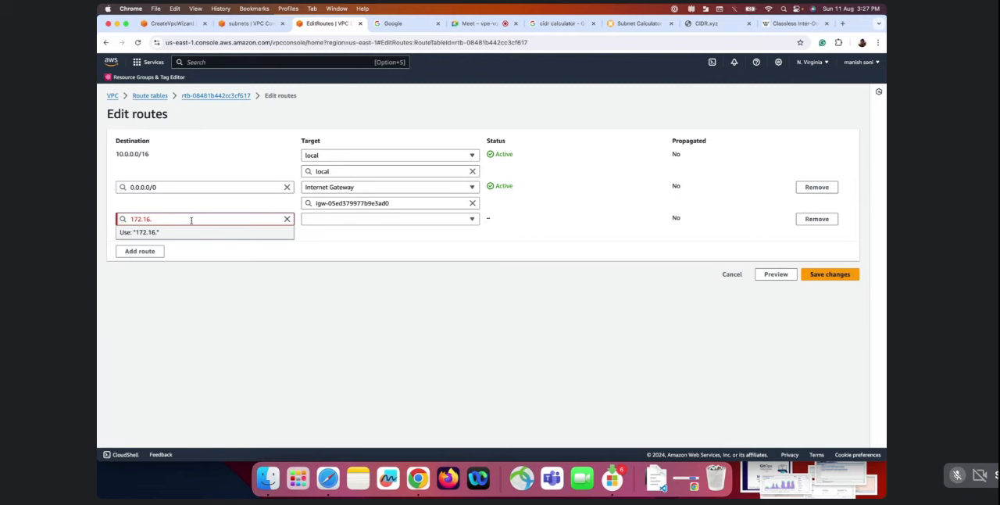
{"action": "type", "text": "23."}
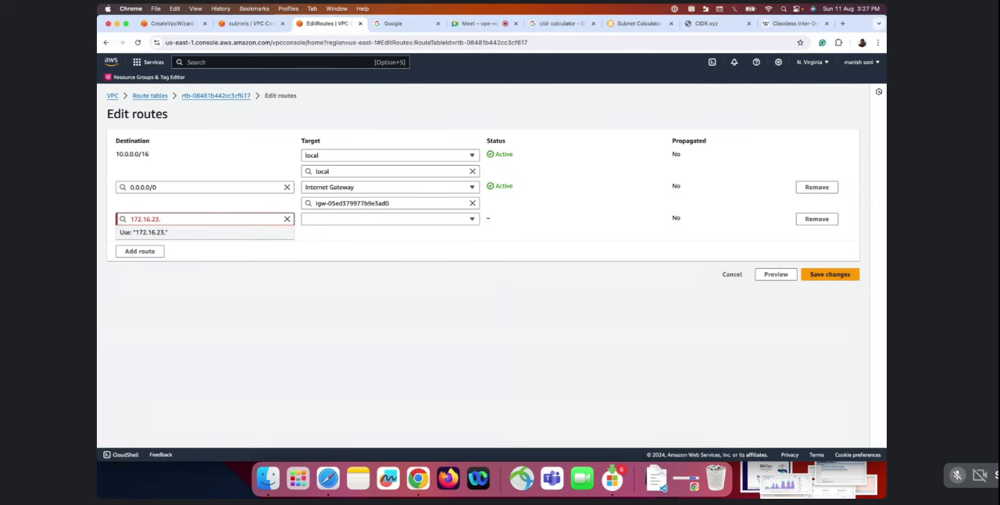
{"action": "type", "text": "0/1"}
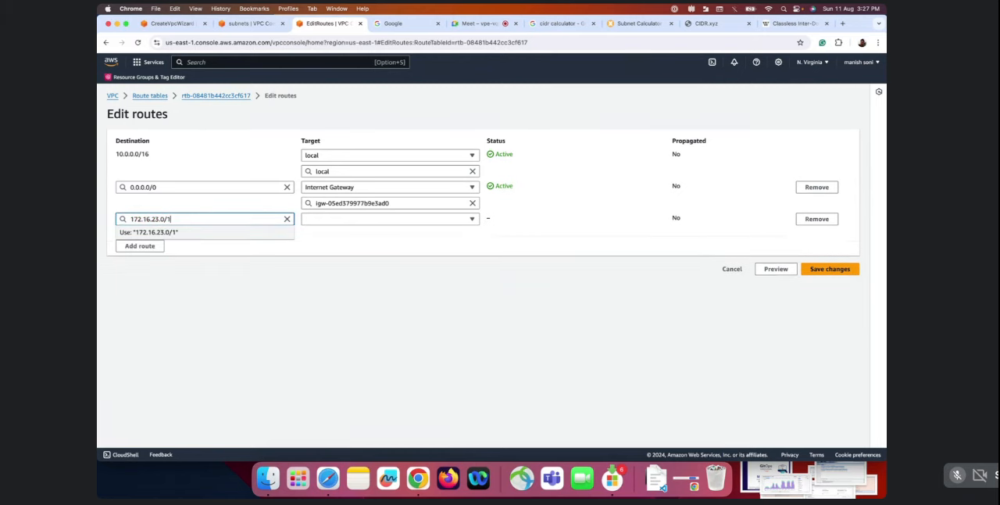
{"action": "type", "text": "6"}
Try to save the 172.16.23.0/16 route with local as its target
{"action": "left_click", "coordinate": [358, 230]}
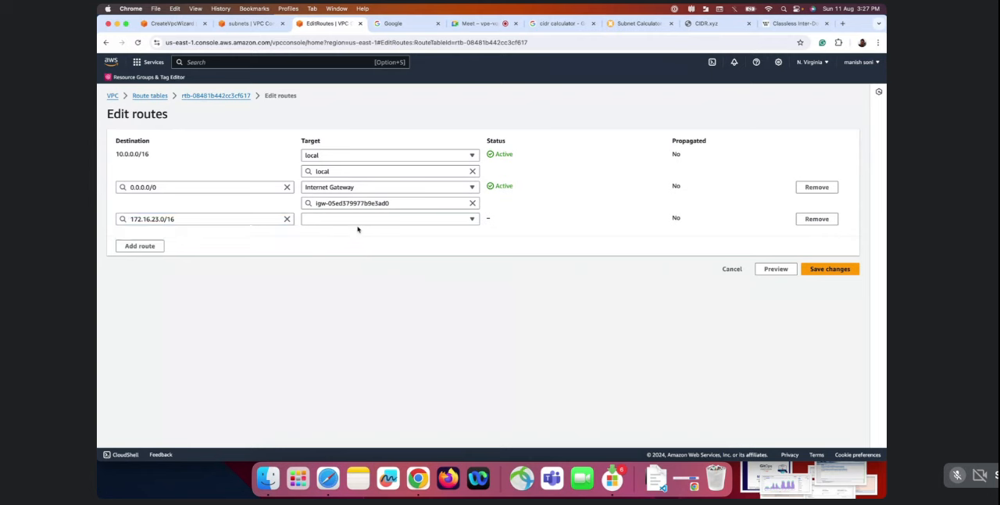
{"action": "left_click", "coordinate": [366, 221]}
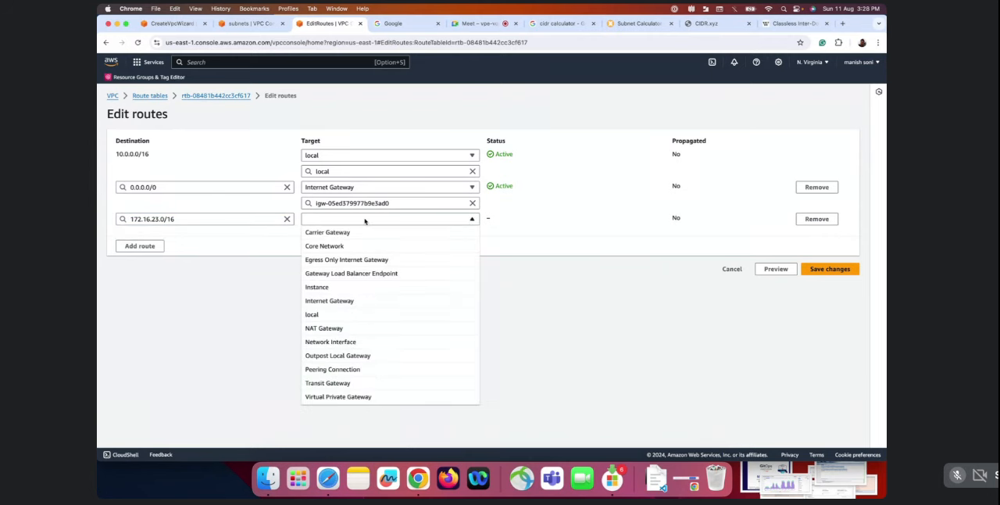
{"action": "left_click", "coordinate": [322, 315]}
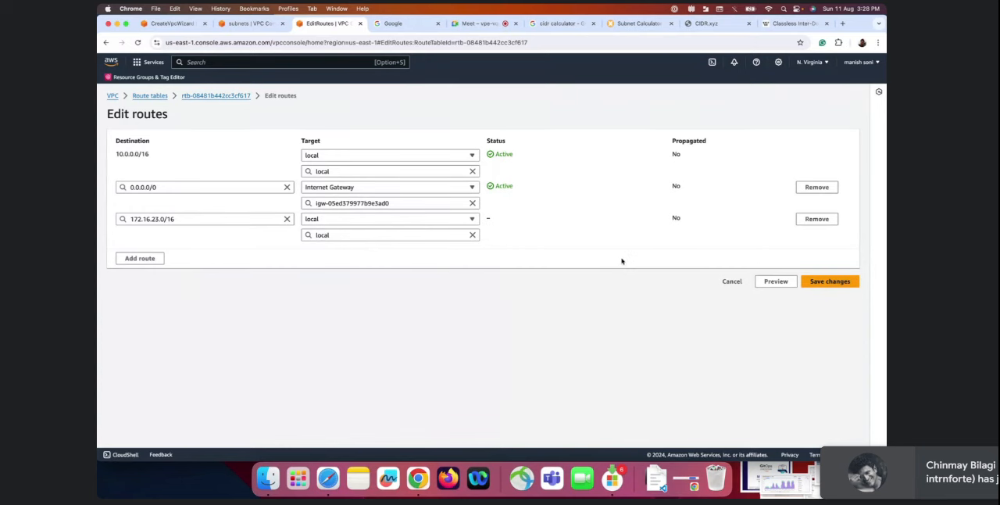
{"action": "left_click", "coordinate": [837, 284]}
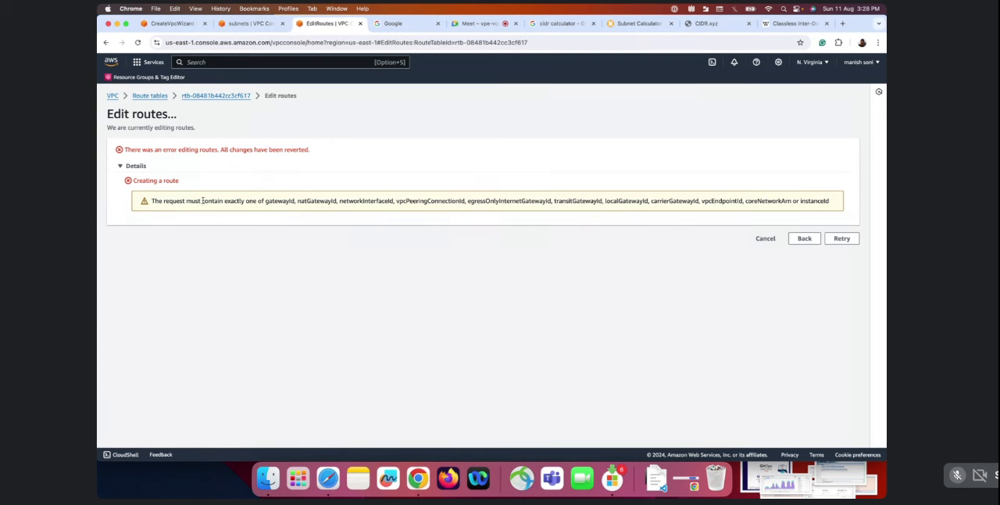
Return to the route editor, set the 172.16.23.0/16 route's target to NAT gateway Test-nat-public1-us-east-1a and save the changes
{"action": "left_click", "coordinate": [805, 238]}
{"action": "left_click", "coordinate": [461, 219]}
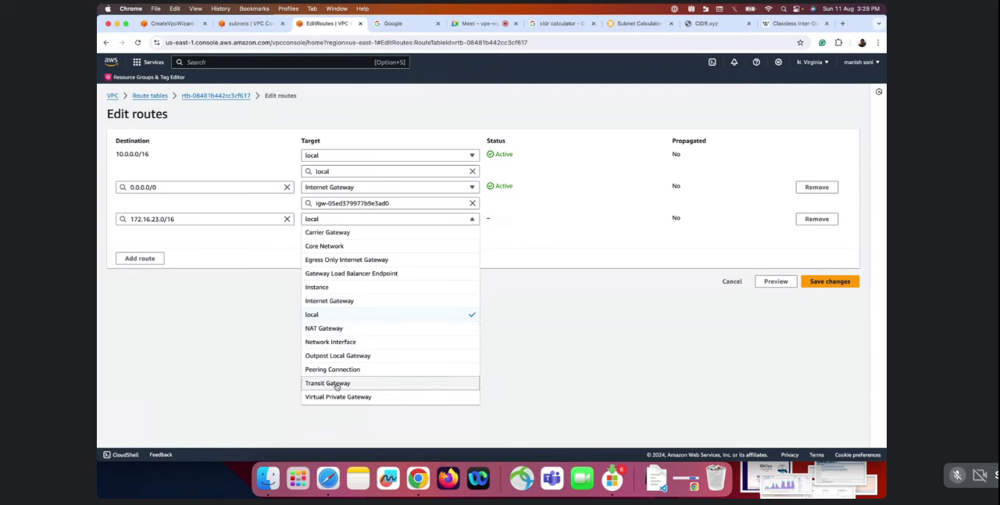
{"action": "left_click", "coordinate": [326, 328]}
{"action": "left_click", "coordinate": [341, 235]}
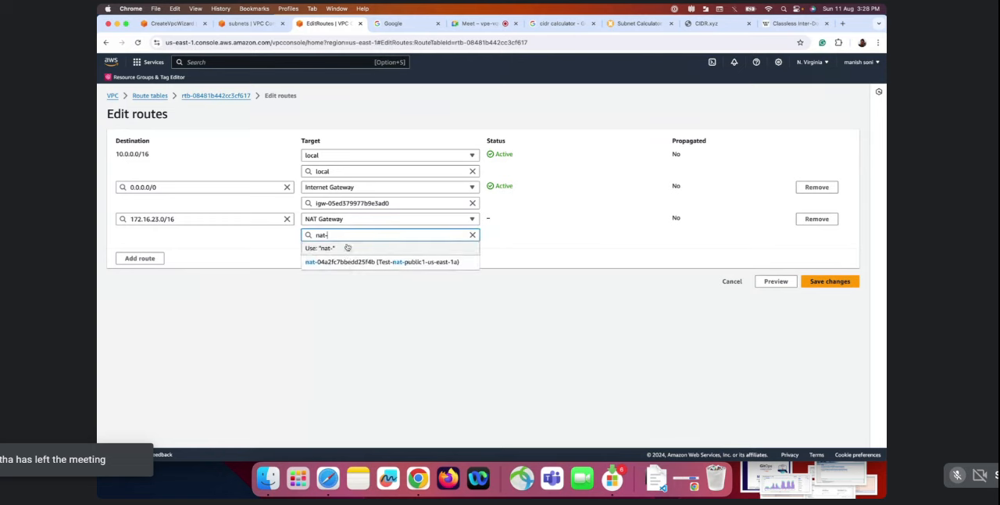
{"action": "left_click", "coordinate": [347, 264]}
{"action": "left_click", "coordinate": [827, 281]}
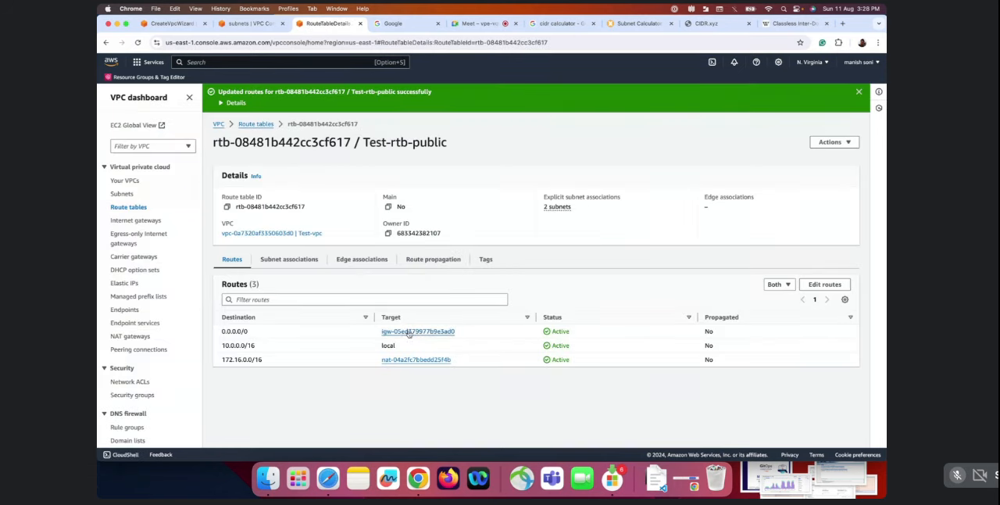
Examine the destination address of the added NAT gateway route in Test-rtb-public
{"action": "left_click_drag", "start_coordinate": [375, 362], "coordinate": [221, 354]}
{"action": "double_click", "coordinate": [233, 360]}
{"action": "left_click", "coordinate": [262, 360]}
{"action": "double_click", "coordinate": [247, 359]}
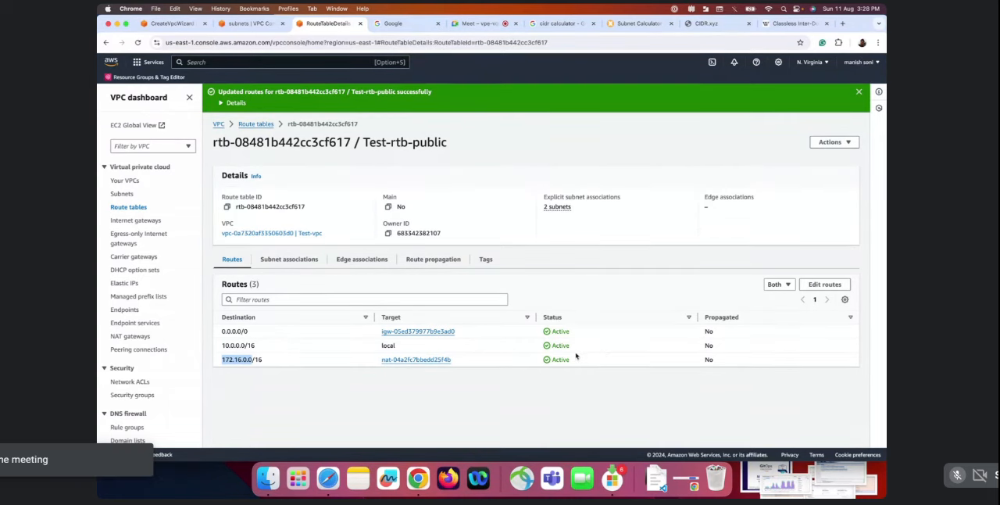
Remove the 172.16.0.0/16 NAT gateway route from Test-rtb-public and save the changes
{"action": "left_click", "coordinate": [819, 286]}
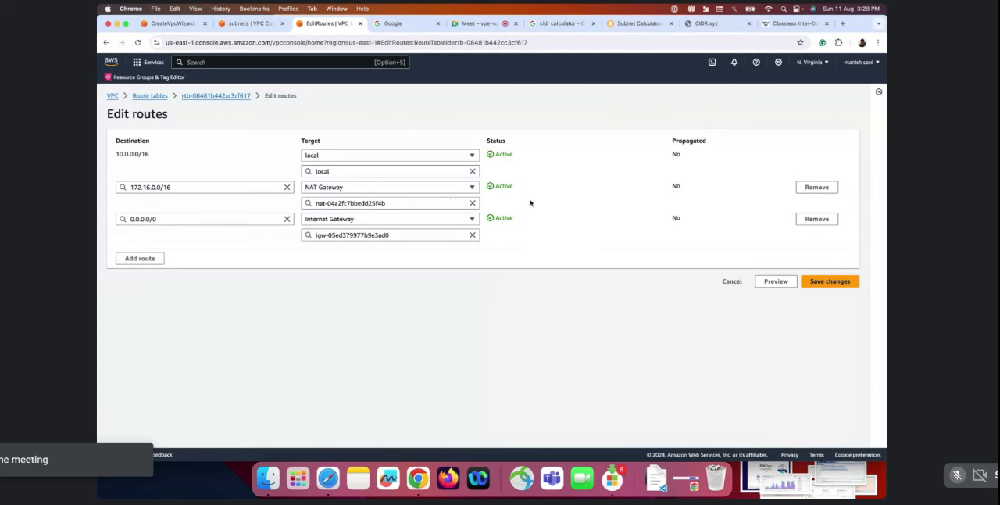
{"action": "left_click", "coordinate": [819, 190]}
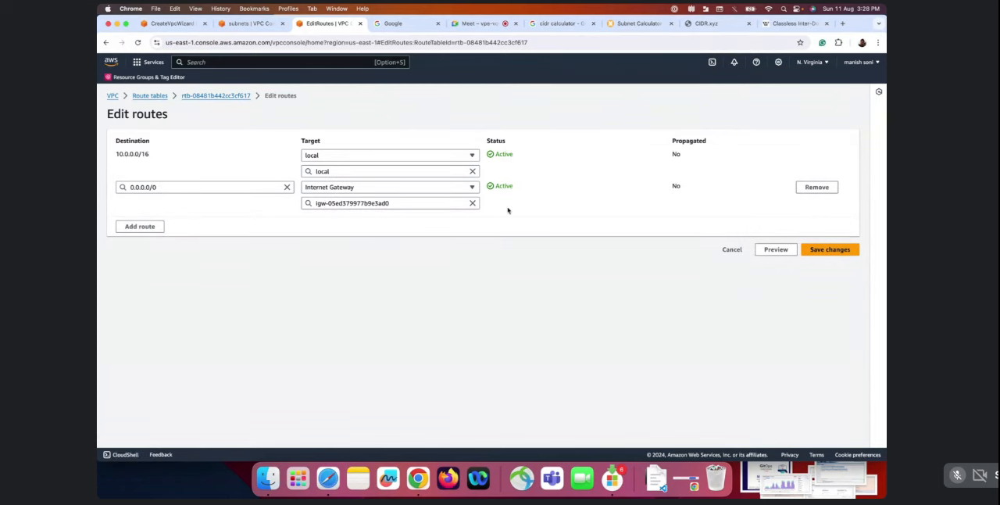
{"action": "left_click", "coordinate": [848, 251]}
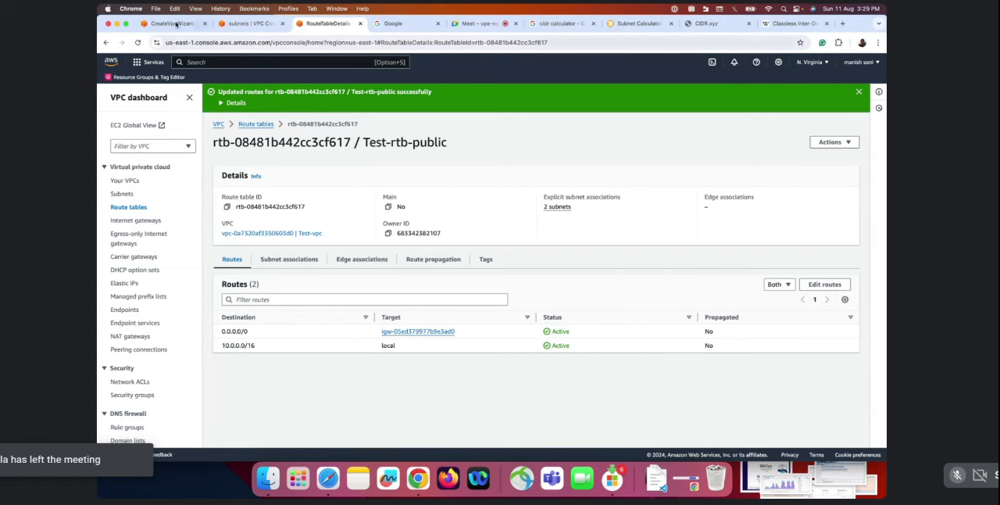
Return to the Create VPC workflow and check whether all its tasks are complete
{"action": "left_click", "coordinate": [174, 23]}
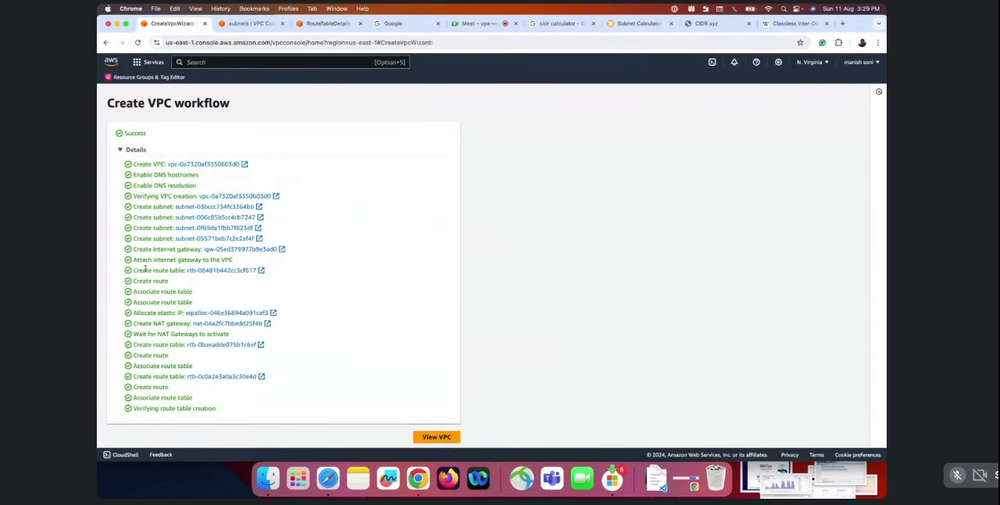
Review the workflow's task list, return to the subnets and examine the route destinations and targets of Test-subnet-private2-us-east-1b
{"action": "left_click_drag", "start_coordinate": [129, 175], "coordinate": [298, 393]}
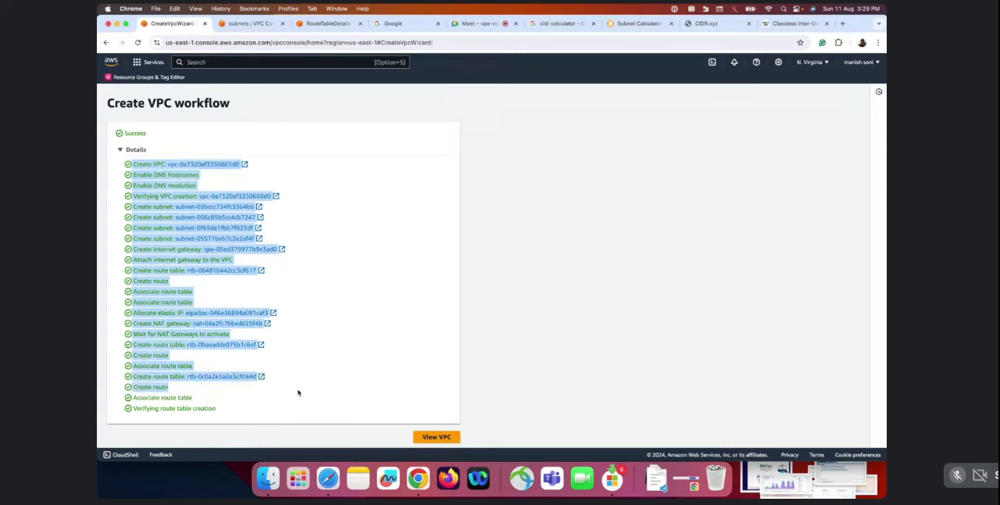
{"action": "left_click", "coordinate": [248, 24]}
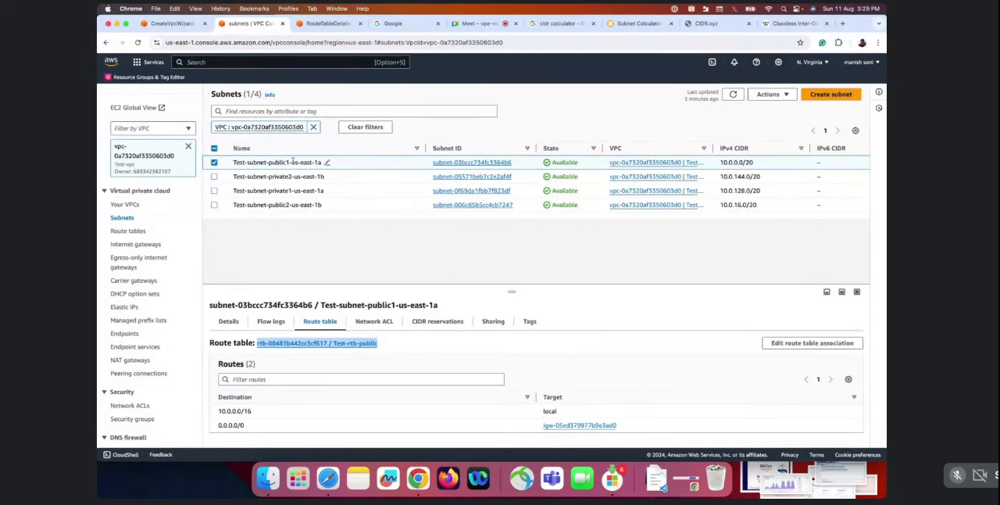
{"action": "left_click", "coordinate": [214, 161]}
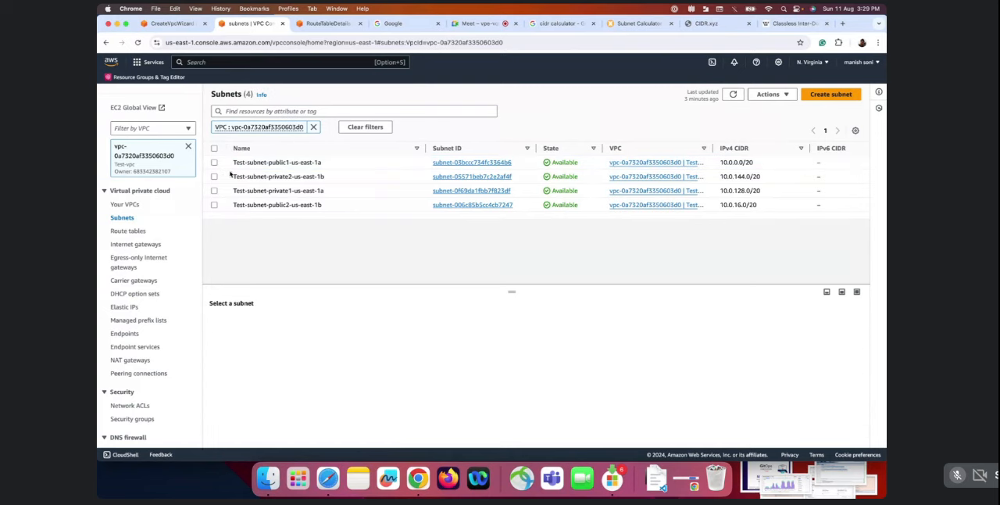
{"action": "left_click", "coordinate": [214, 176]}
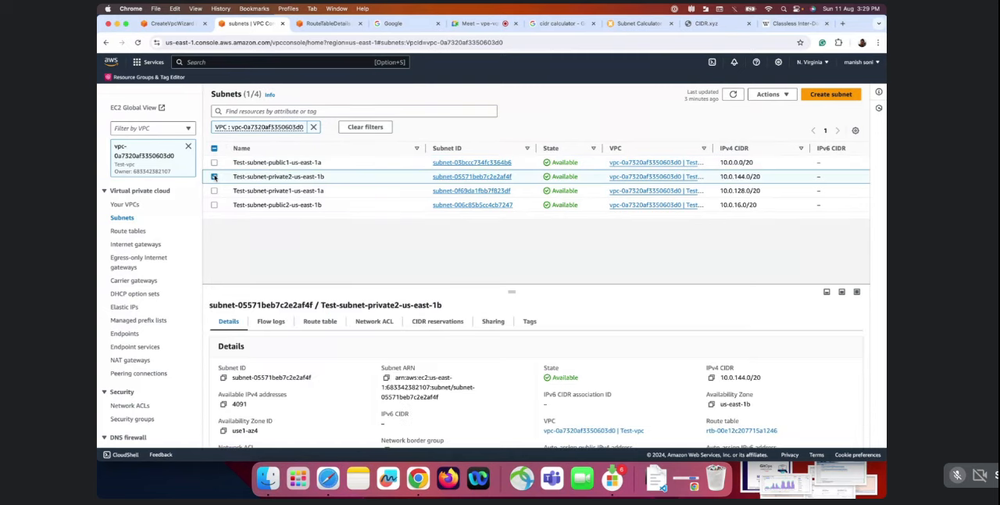
{"action": "left_click", "coordinate": [320, 327]}
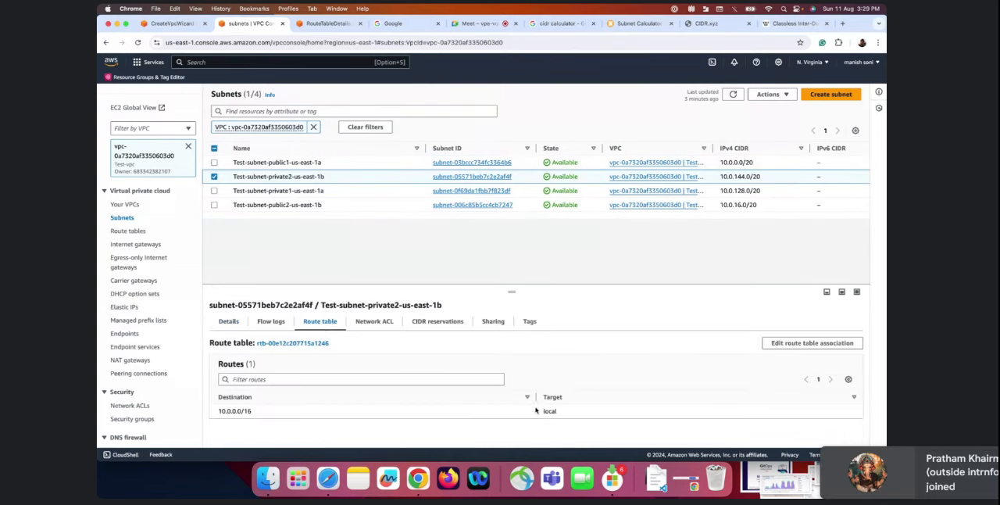
{"action": "left_click_drag", "start_coordinate": [540, 412], "coordinate": [604, 419]}
{"action": "left_click", "coordinate": [251, 418]}
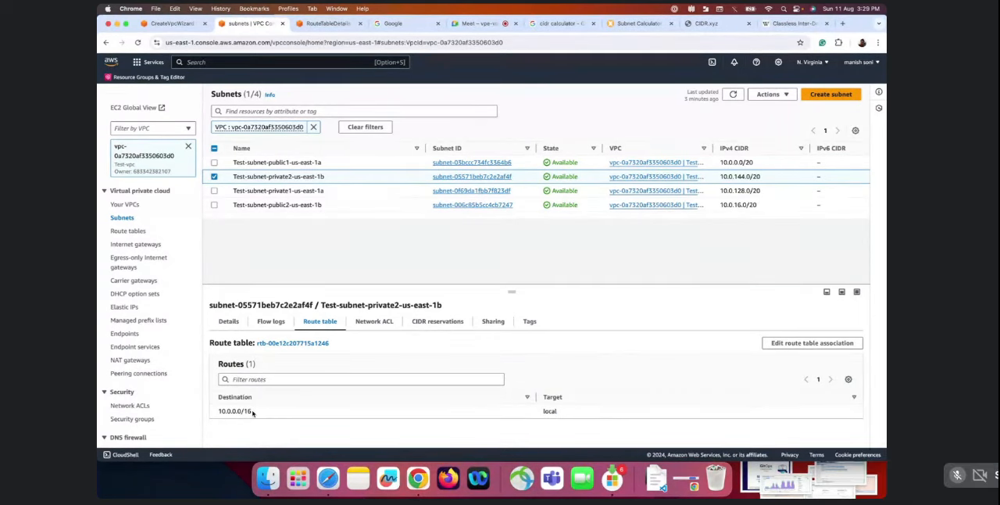
{"action": "left_click_drag", "start_coordinate": [252, 413], "coordinate": [215, 412]}
{"action": "left_click_drag", "start_coordinate": [541, 412], "coordinate": [589, 418]}
Examine the route table and its association settings for Test-subnet-private1-us-east-1a, and open that subnet's details page
{"action": "left_click", "coordinate": [214, 177]}
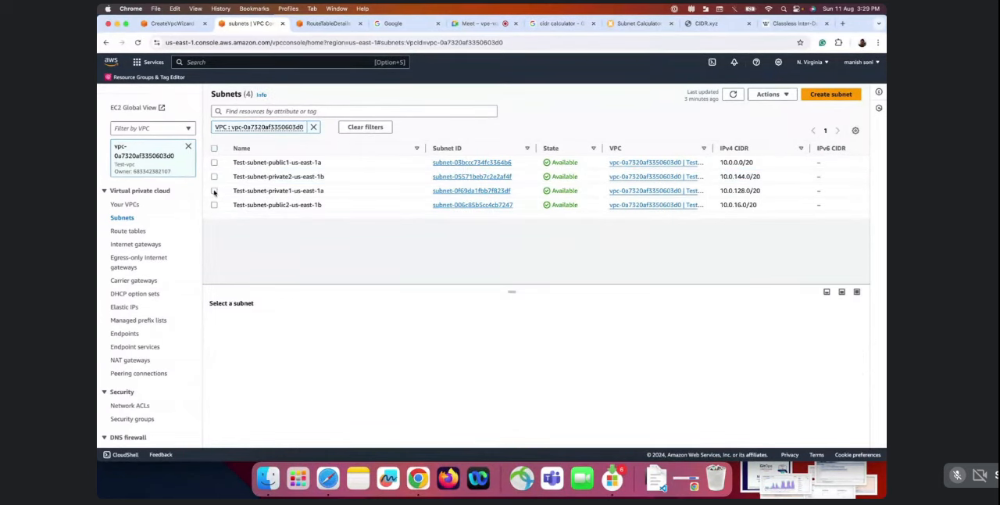
{"action": "left_click", "coordinate": [215, 190]}
{"action": "left_click", "coordinate": [316, 322]}
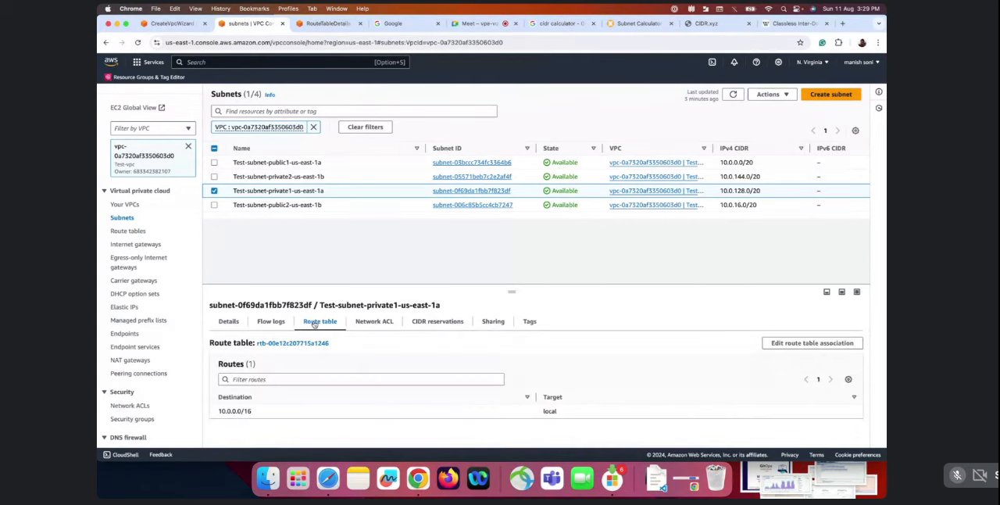
{"action": "left_click_drag", "start_coordinate": [291, 409], "coordinate": [359, 420]}
{"action": "left_click", "coordinate": [793, 343]}
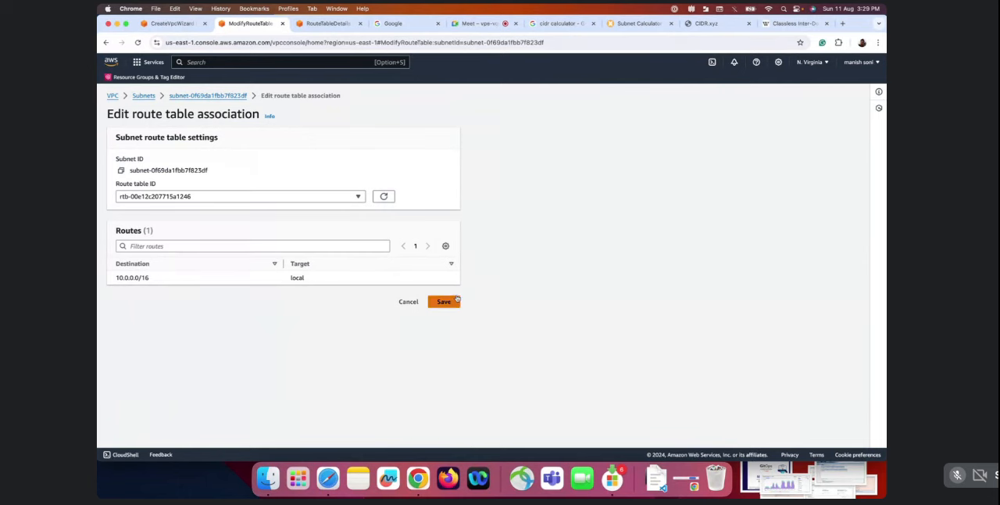
{"action": "left_click", "coordinate": [217, 96]}
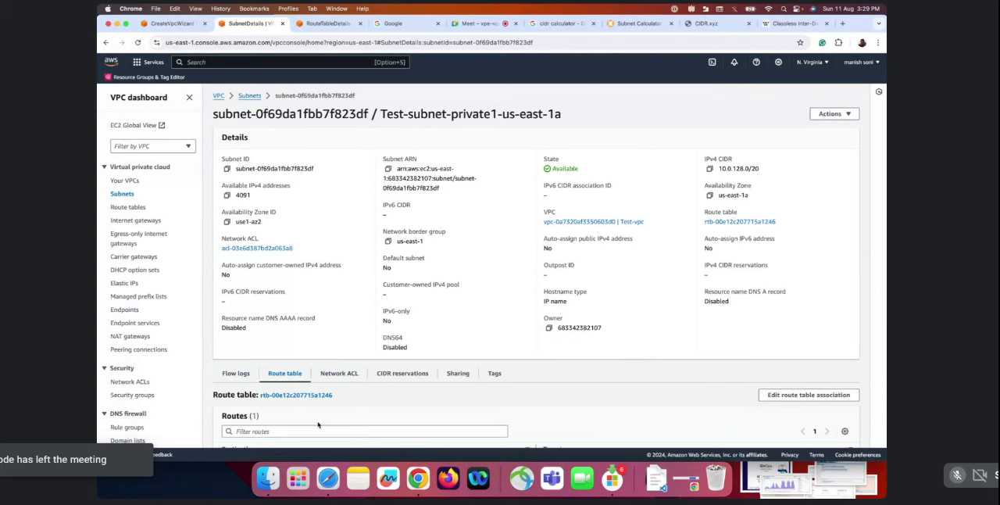
Open the route table linked to Test-subnet-private1-us-east-1a in a new browser tab and switch to it
{"action": "scroll", "coordinate": [318, 424], "scroll_direction": "down", "scroll_amount": 1}
{"action": "left_click_drag", "start_coordinate": [333, 359], "coordinate": [261, 360]}
{"action": "right_click", "coordinate": [296, 358]}
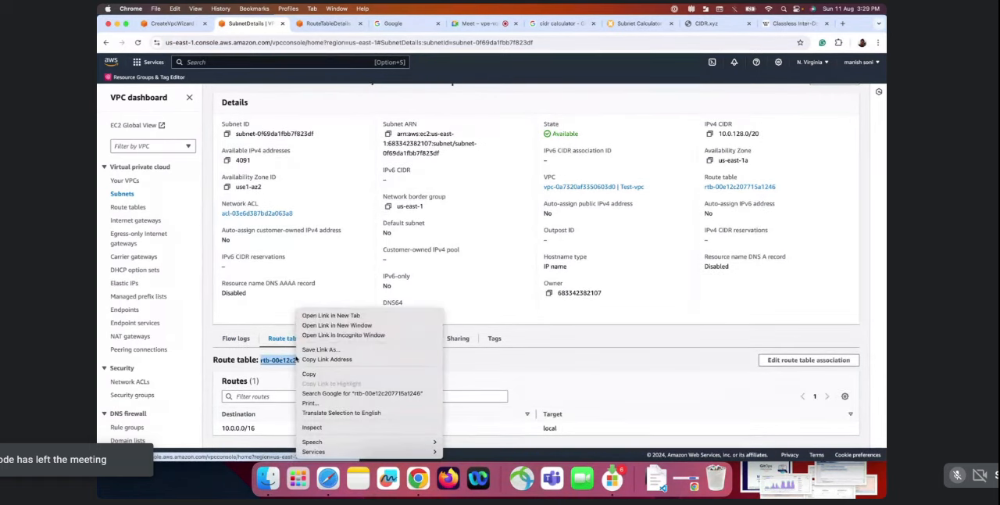
{"action": "left_click", "coordinate": [332, 315]}
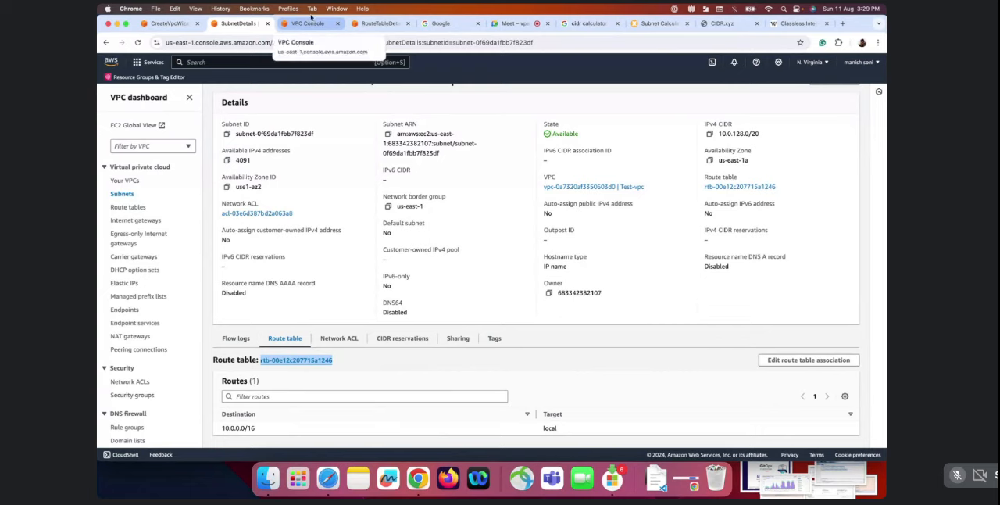
{"action": "left_click", "coordinate": [309, 24]}
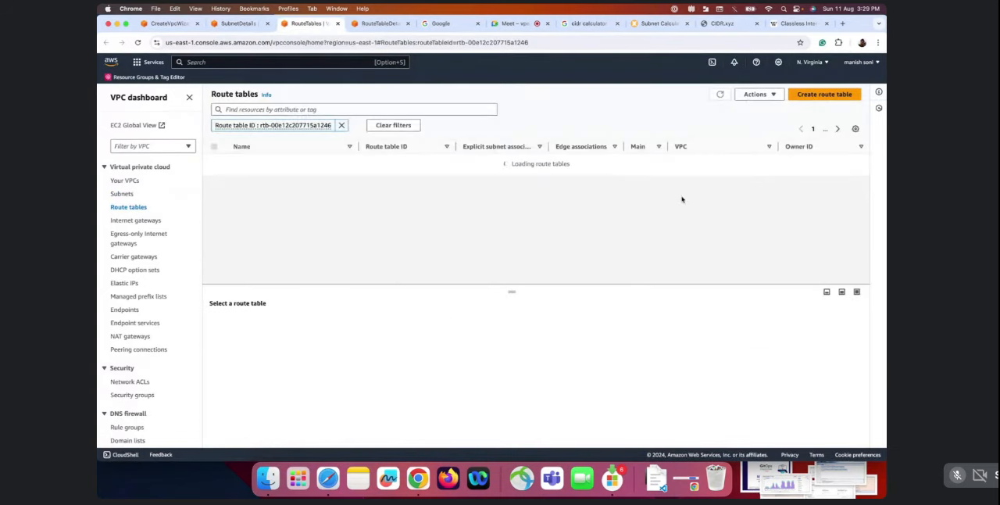
Show the full list of route tables without creating one, and examine the routes of Test-rtb-private2-us-east-1b
{"action": "left_click", "coordinate": [825, 97]}
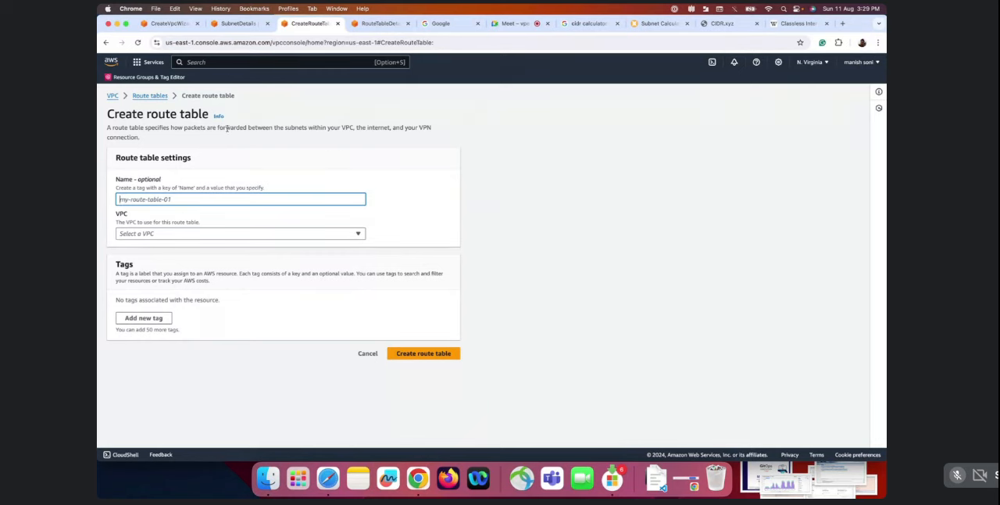
{"action": "left_click", "coordinate": [150, 96]}
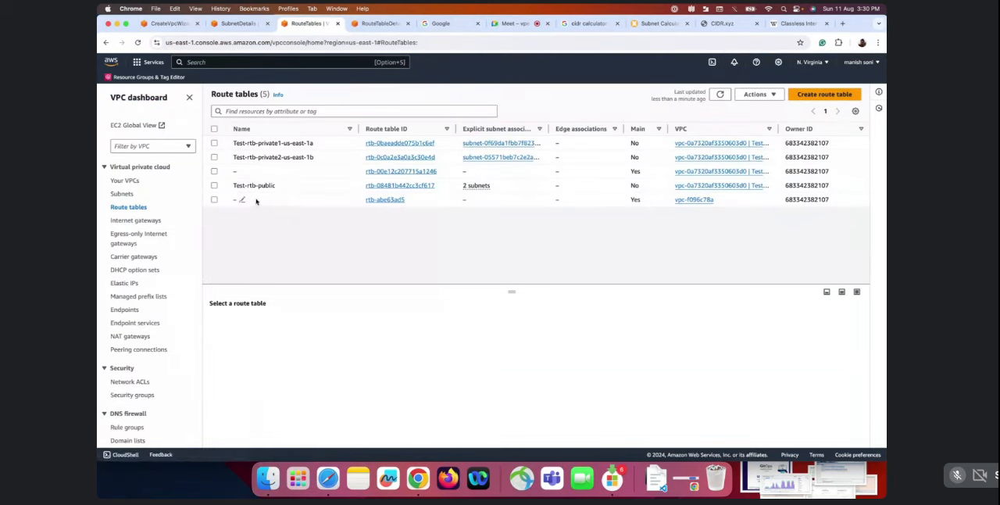
{"action": "left_click", "coordinate": [389, 157]}
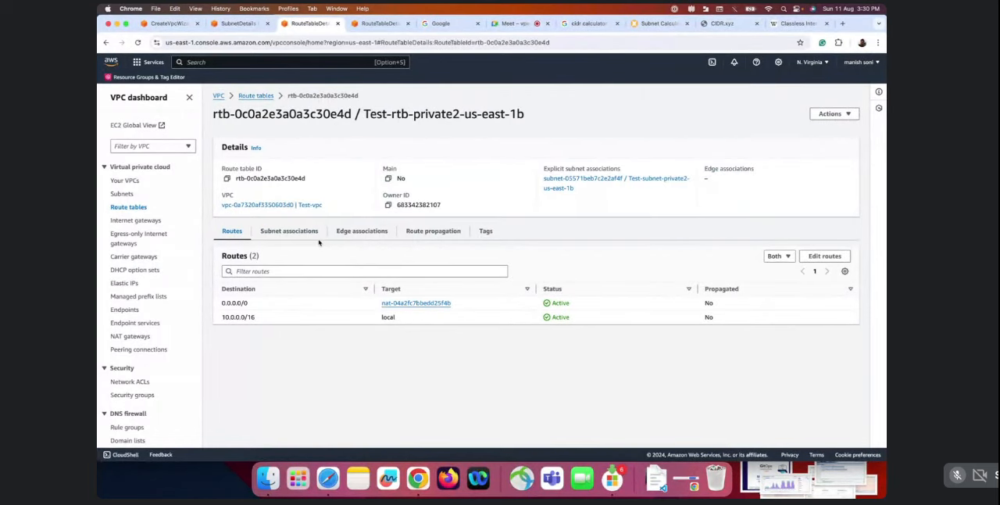
{"action": "left_click_drag", "start_coordinate": [264, 302], "coordinate": [221, 303]}
Return to the details of Test-subnet-private1-us-east-1a, reload the page and examine the subnet's updated route table and routes
{"action": "left_click", "coordinate": [239, 27]}
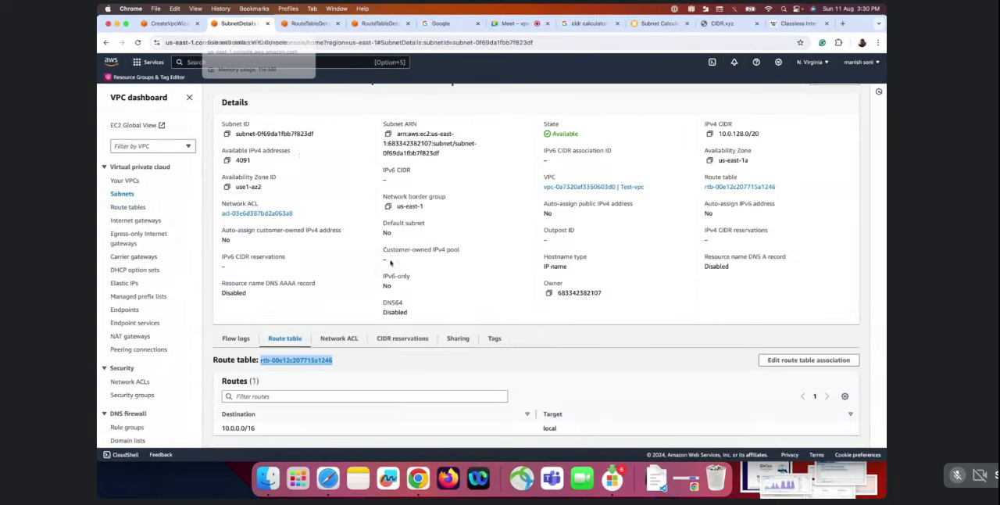
{"action": "scroll", "coordinate": [522, 162], "scroll_direction": "up", "scroll_amount": 1}
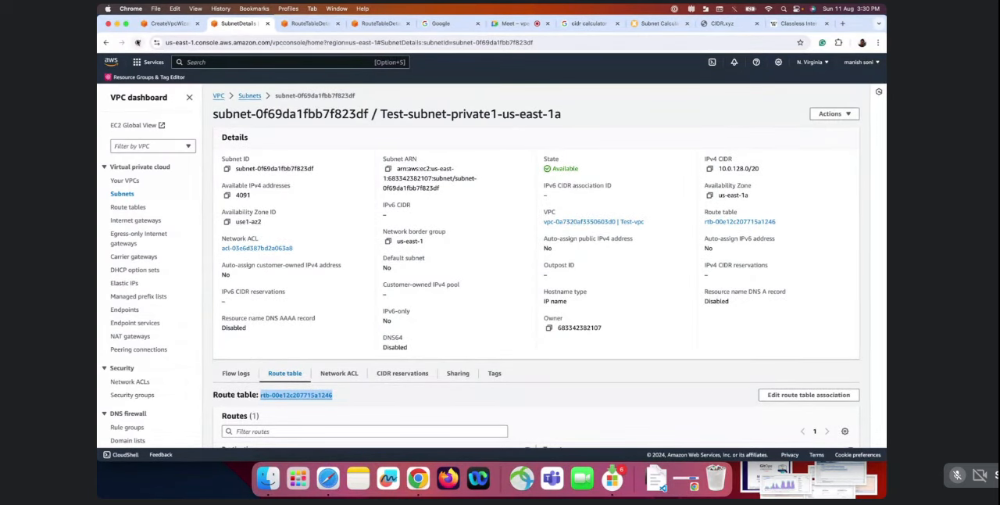
{"action": "left_click", "coordinate": [137, 42]}
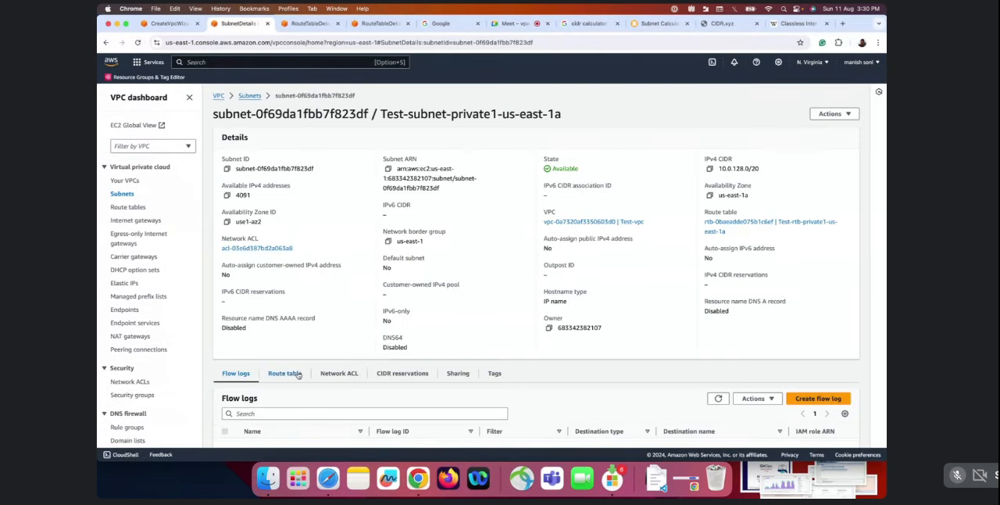
{"action": "left_click", "coordinate": [303, 377]}
{"action": "scroll", "coordinate": [303, 379], "scroll_direction": "down", "scroll_amount": 1}
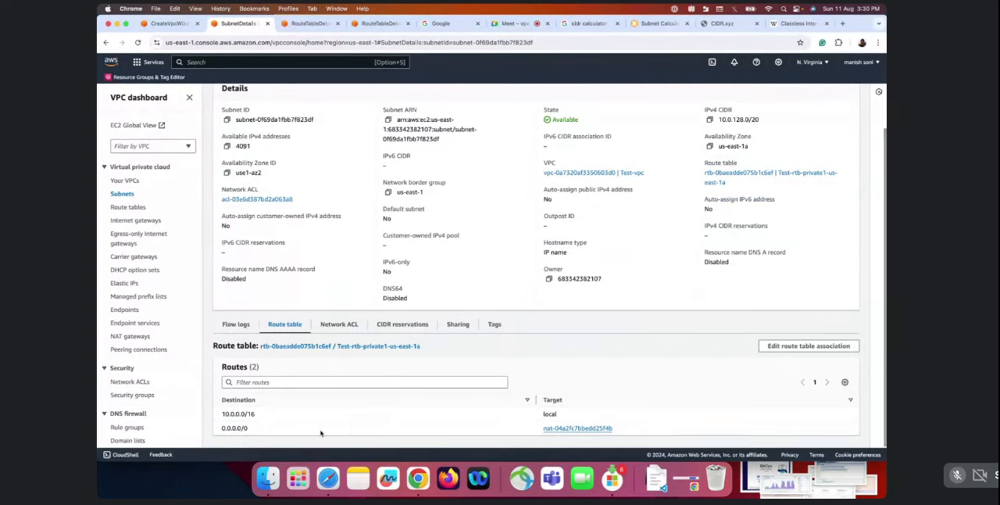
{"action": "left_click_drag", "start_coordinate": [648, 434], "coordinate": [314, 409]}
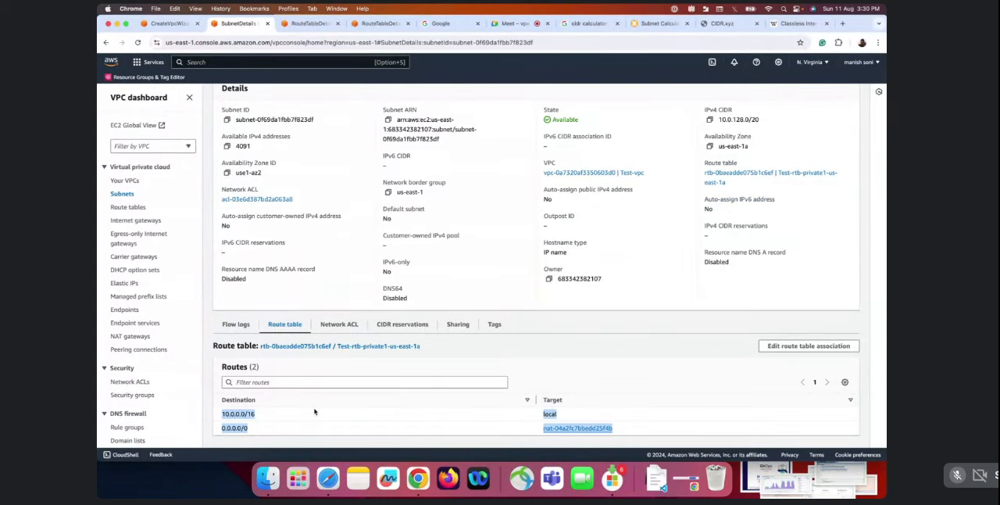
{"action": "scroll", "coordinate": [298, 369], "scroll_direction": "up", "scroll_amount": 1}
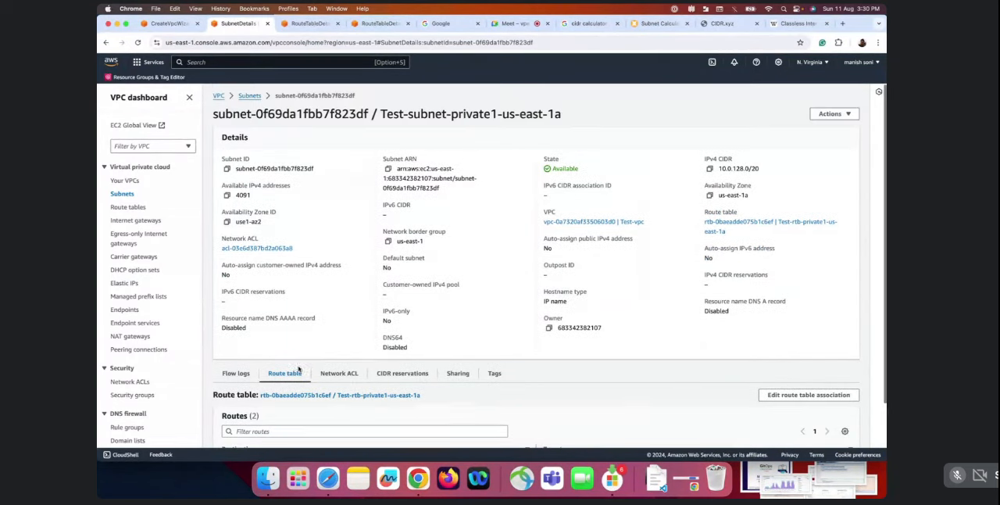
Return to the list of all subnets and filter it by the VPC Test-vpc
{"action": "left_click", "coordinate": [249, 97]}
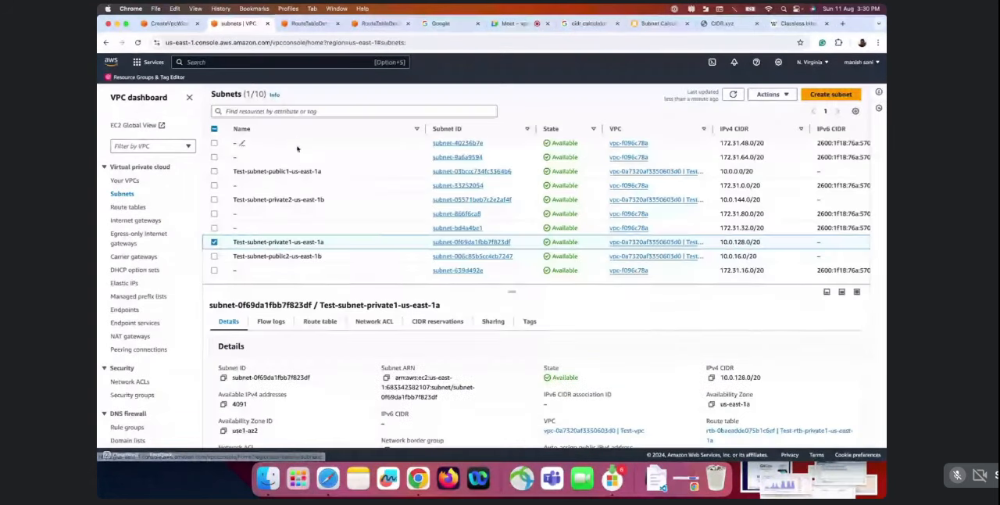
{"action": "left_click", "coordinate": [214, 242]}
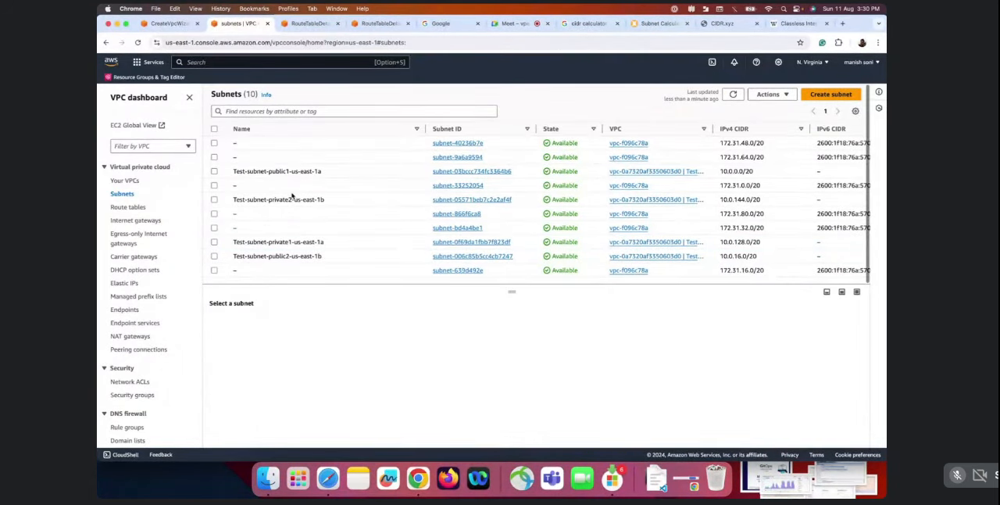
{"action": "left_click_drag", "start_coordinate": [655, 188], "coordinate": [583, 191]}
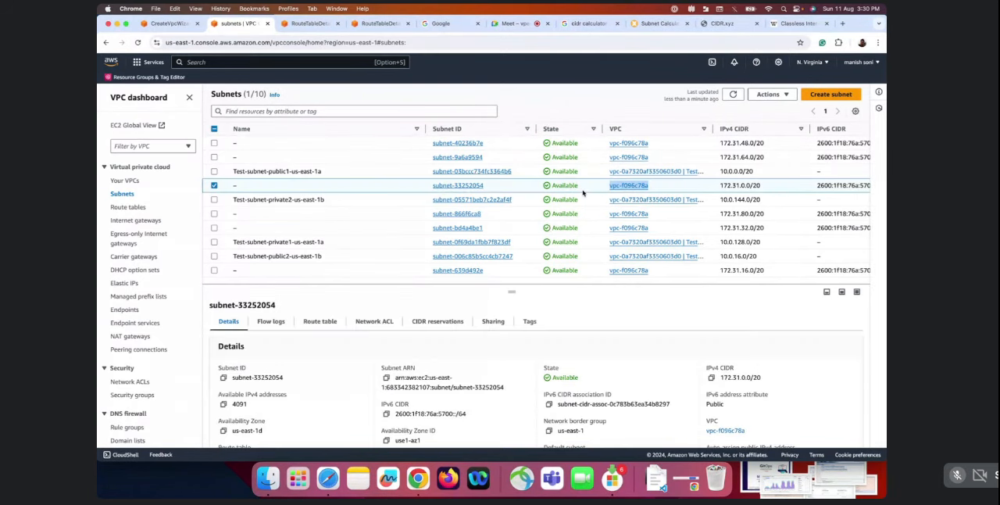
{"action": "left_click", "coordinate": [164, 146]}
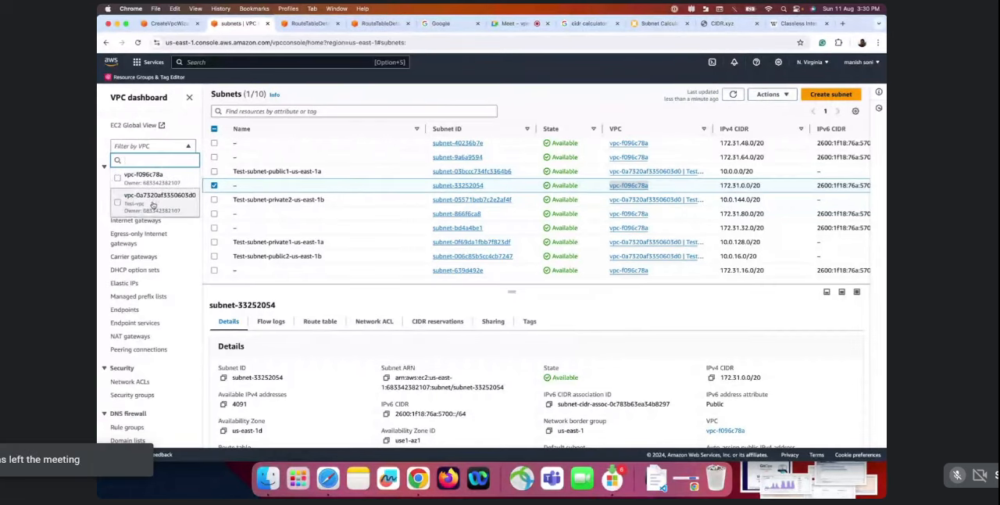
{"action": "left_click", "coordinate": [145, 209]}
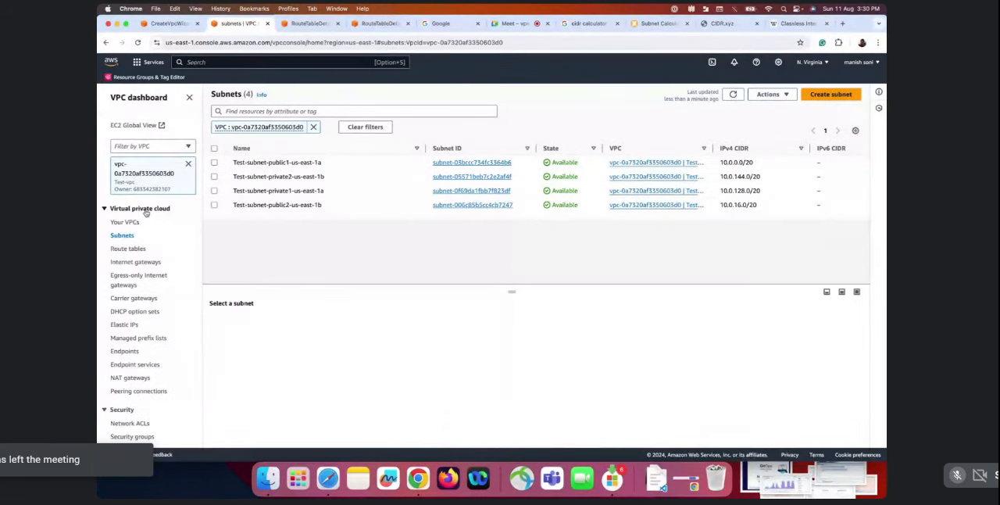
List the route tables of Test-vpc and compare their explicit subnet associations and main status, including those of Test-rtb-public
{"action": "left_click", "coordinate": [127, 249]}
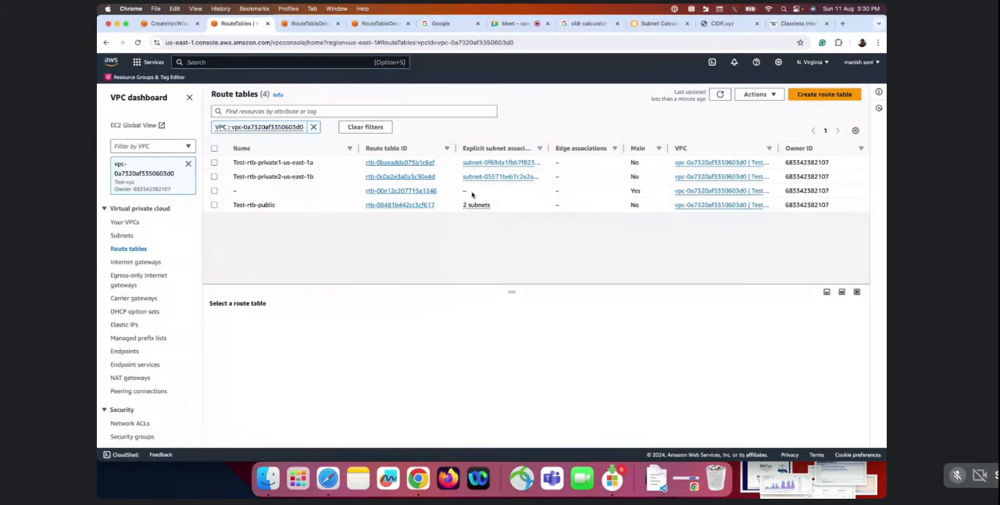
{"action": "left_click_drag", "start_coordinate": [471, 194], "coordinate": [674, 191]}
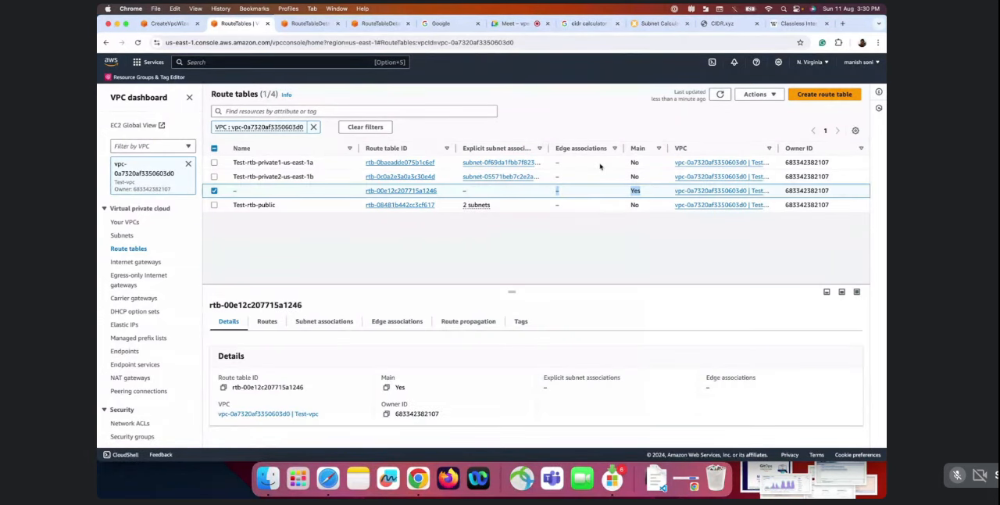
{"action": "left_click_drag", "start_coordinate": [601, 167], "coordinate": [643, 182]}
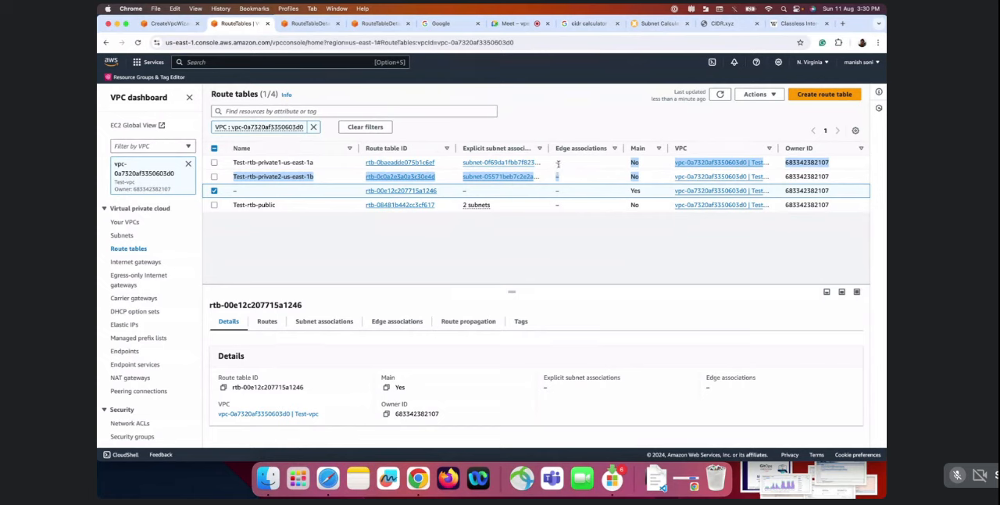
{"action": "left_click", "coordinate": [511, 208]}
{"action": "left_click", "coordinate": [624, 203]}
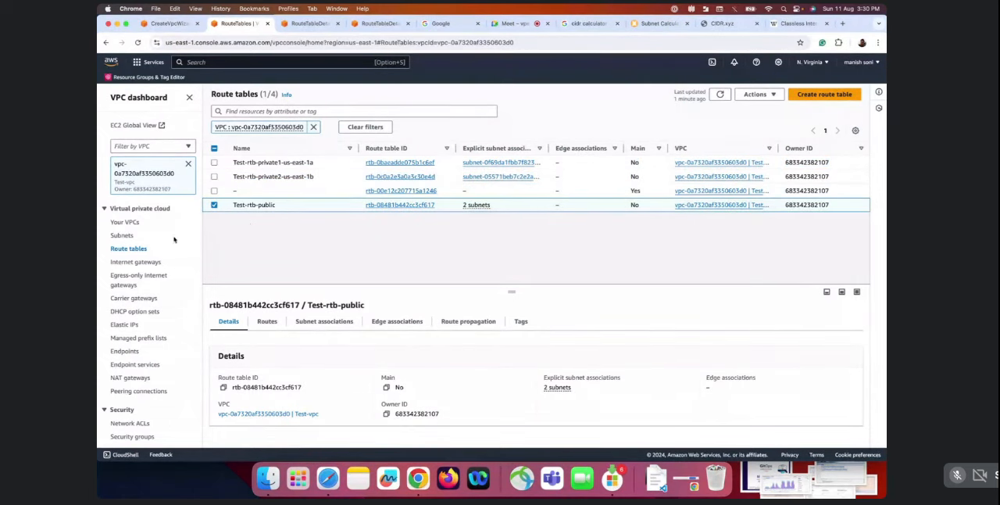
Check the internet gateway of Test-vpc, and examine the details and connectivity type of its NAT gateway Test-nat-public1-us-east-1a
{"action": "left_click", "coordinate": [138, 264]}
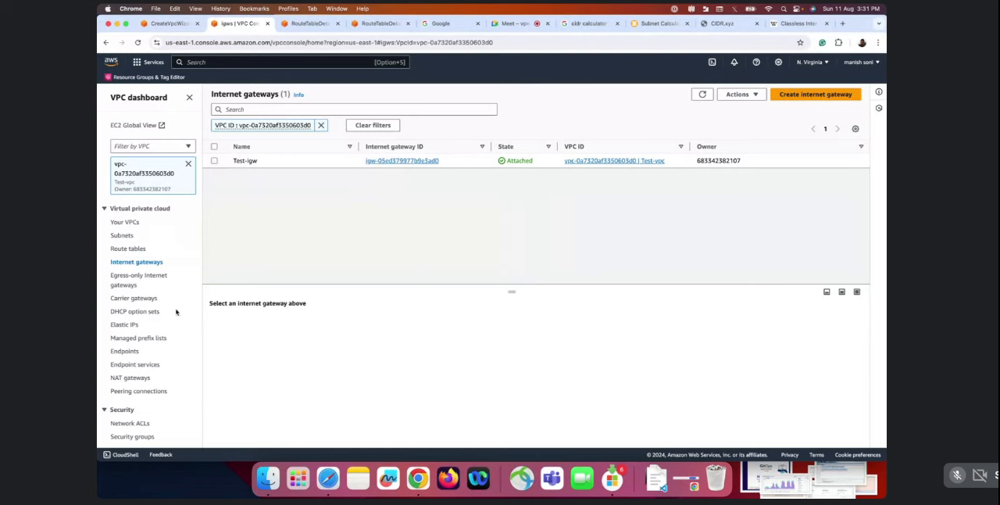
{"action": "left_click", "coordinate": [130, 378]}
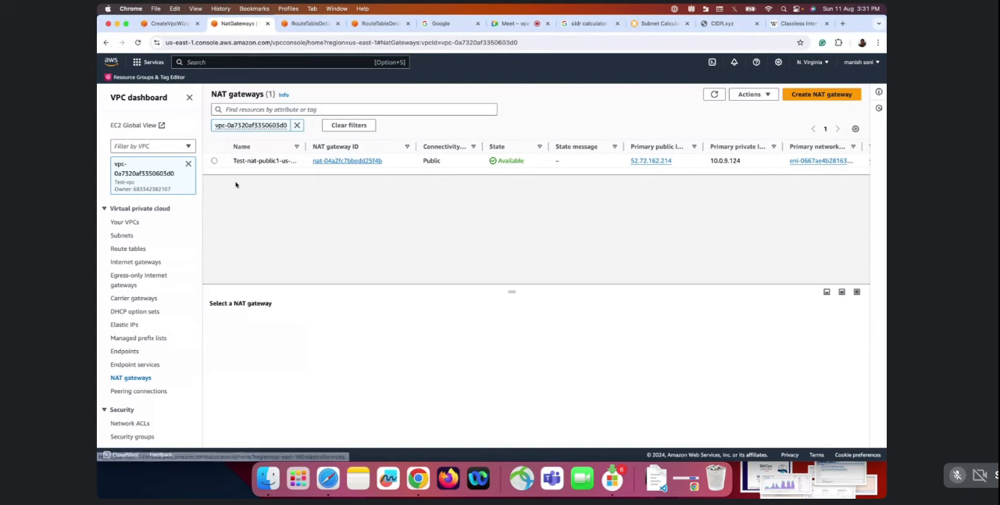
{"action": "left_click", "coordinate": [214, 160]}
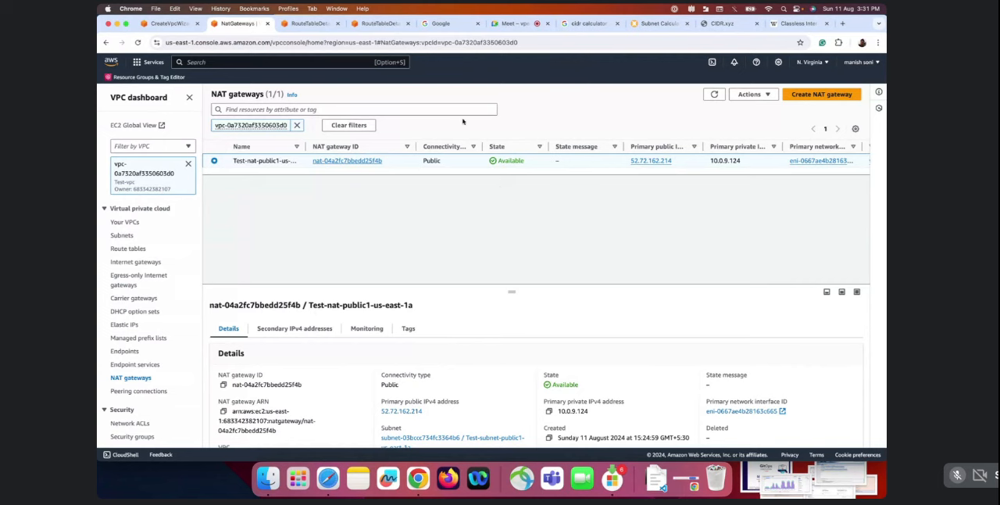
{"action": "left_click_drag", "start_coordinate": [480, 144], "coordinate": [507, 145]}
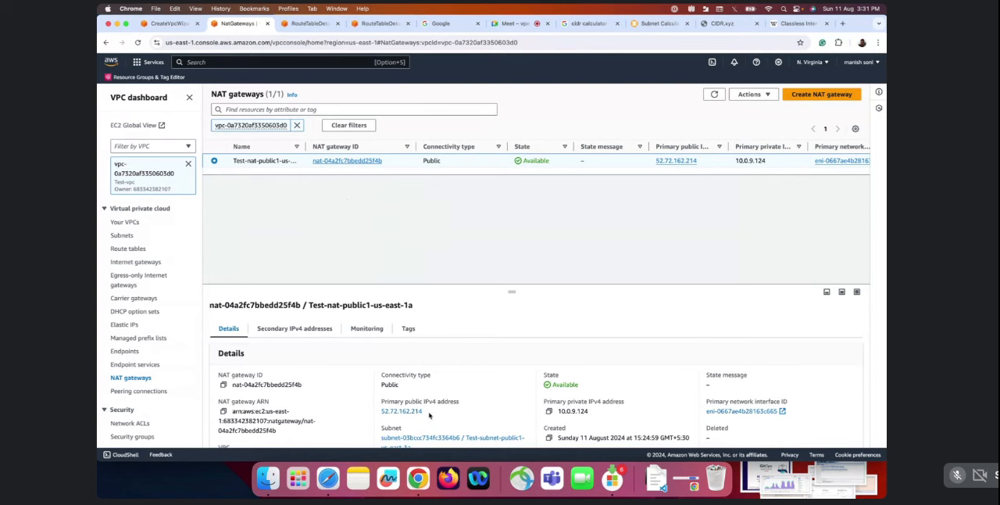
Check the primary public IPv4 address and the ID of the NAT gateway Test-nat-public1-us-east-1a
{"action": "left_click_drag", "start_coordinate": [429, 415], "coordinate": [378, 415]}
{"action": "double_click", "coordinate": [343, 383]}
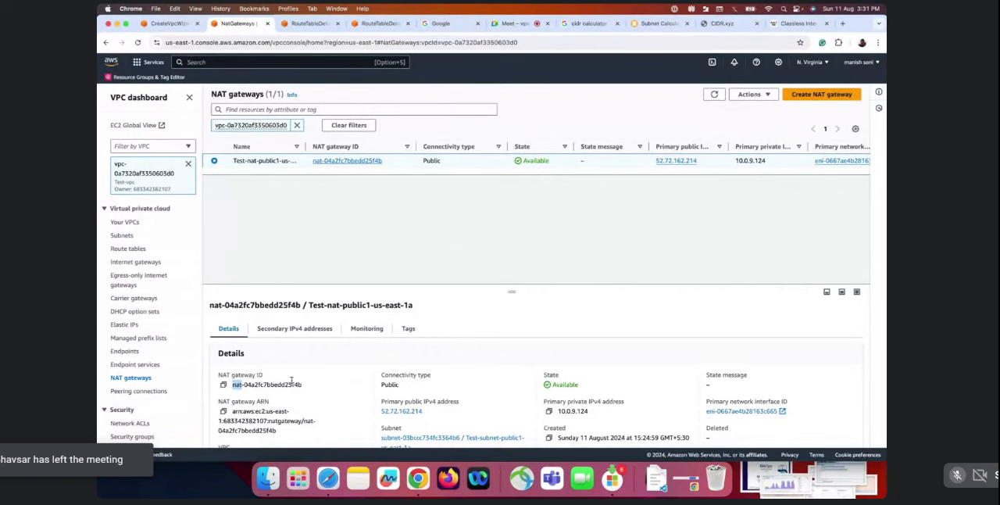
{"action": "triple_click", "coordinate": [283, 386]}
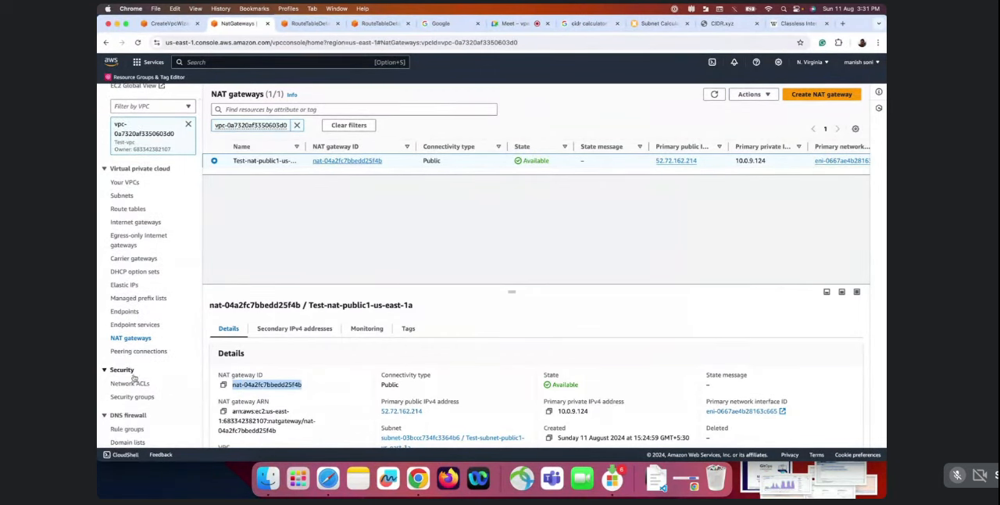
List the network ACLs of Test-vpc and examine the default ACL's inbound and outbound rules
{"action": "left_click", "coordinate": [134, 386]}
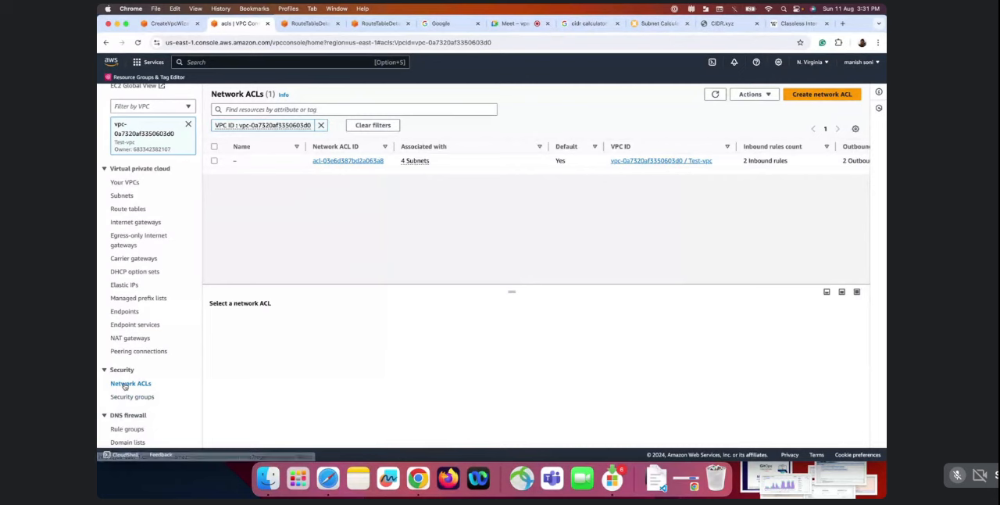
{"action": "left_click", "coordinate": [214, 160]}
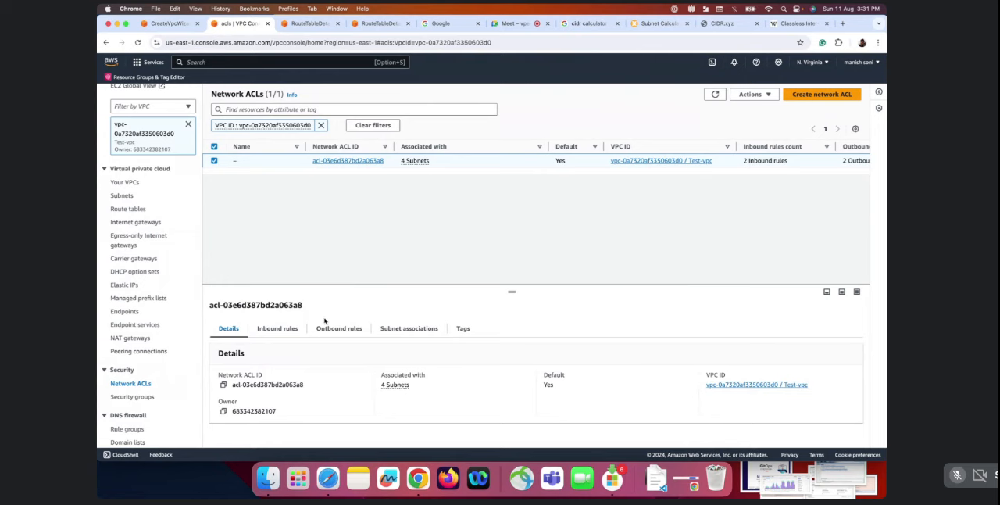
{"action": "left_click", "coordinate": [282, 332]}
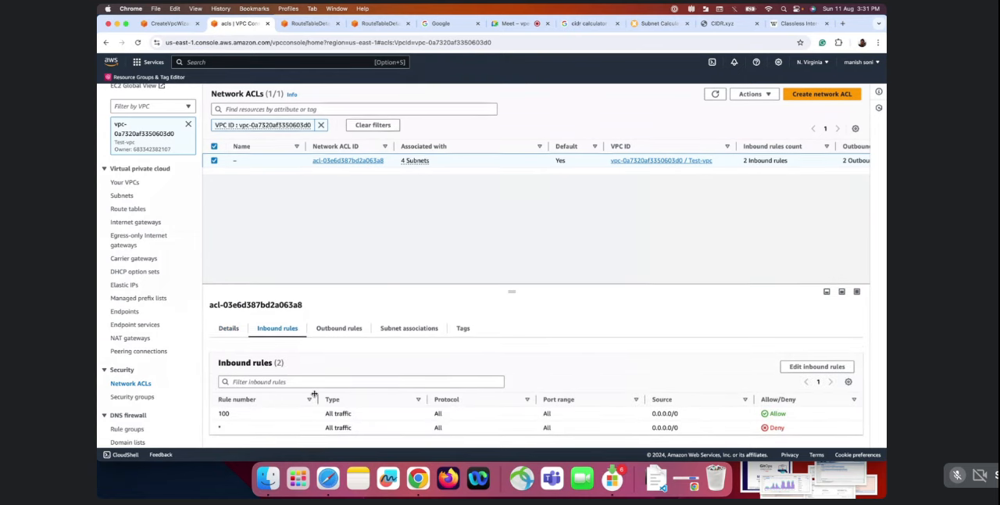
{"action": "left_click_drag", "start_coordinate": [353, 414], "coordinate": [324, 414]}
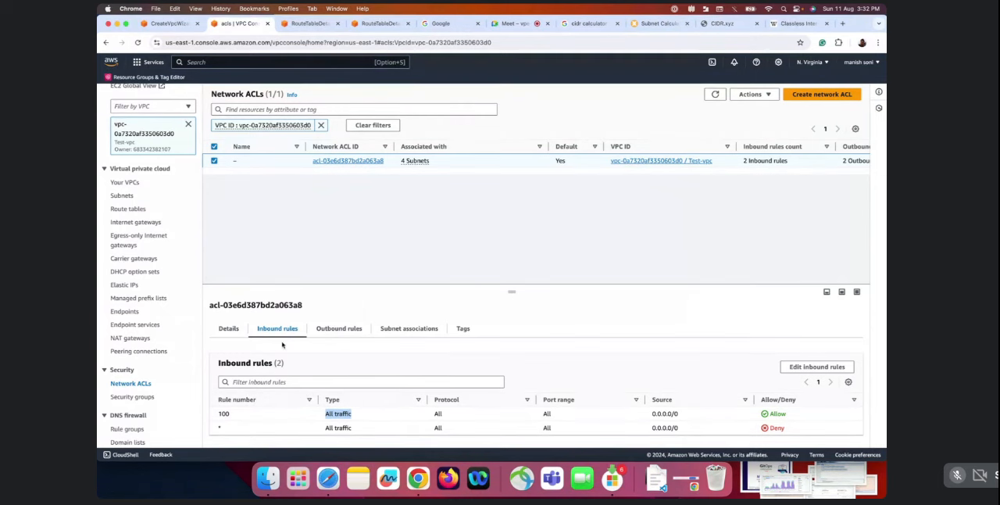
{"action": "left_click", "coordinate": [339, 332]}
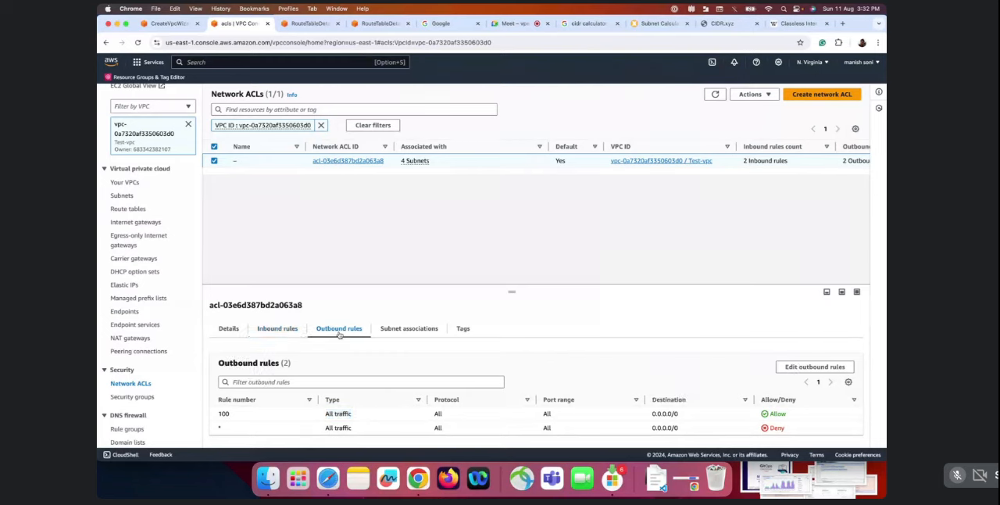
Start editing the network ACL's inbound rules and add a new rule with rule number 99
{"action": "left_click", "coordinate": [278, 332]}
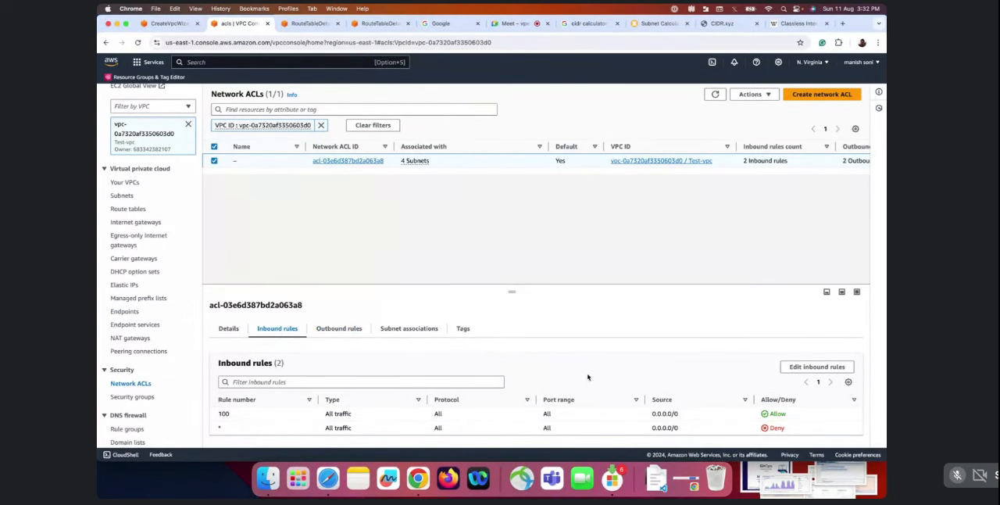
{"action": "left_click", "coordinate": [817, 366]}
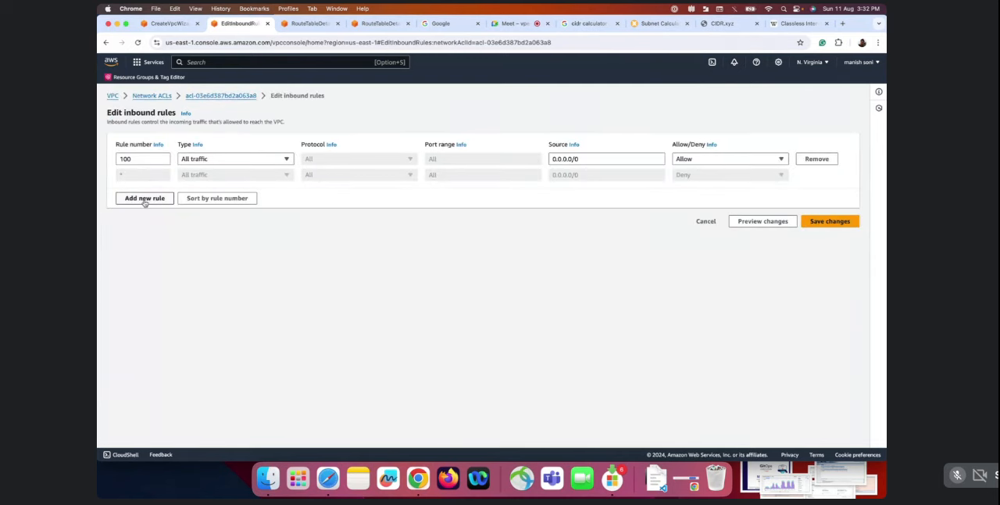
{"action": "left_click", "coordinate": [143, 199]}
{"action": "left_click", "coordinate": [133, 172]}
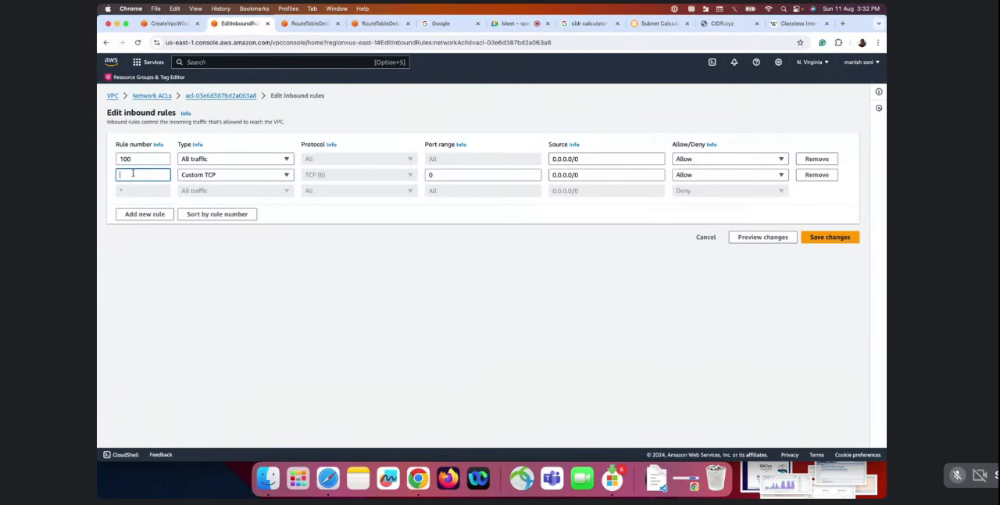
{"action": "type", "text": "99"}
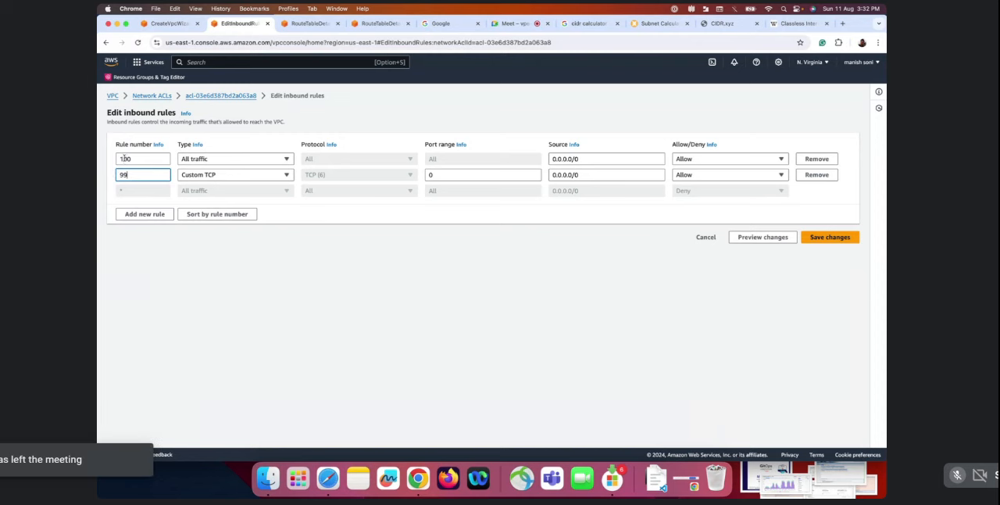
{"action": "left_click", "coordinate": [122, 159]}
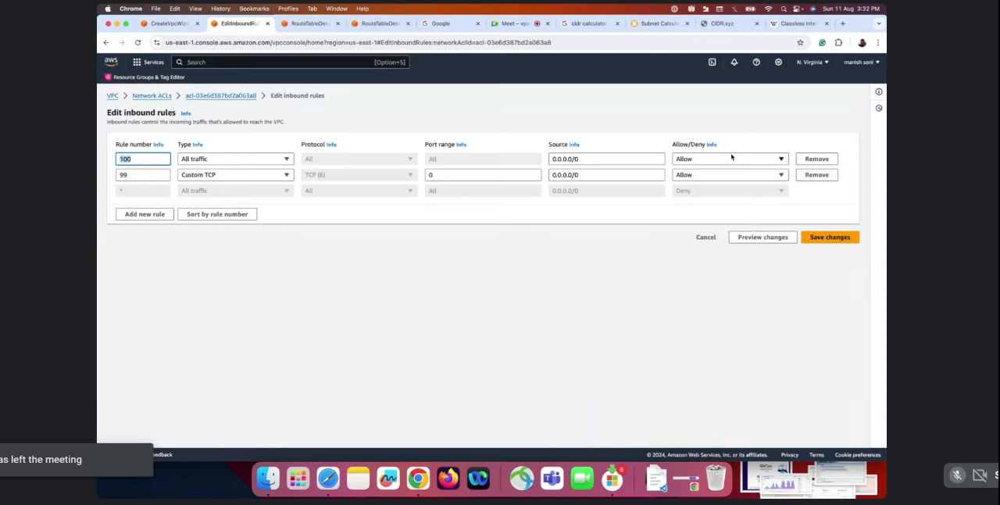
{"action": "double_click", "coordinate": [123, 174]}
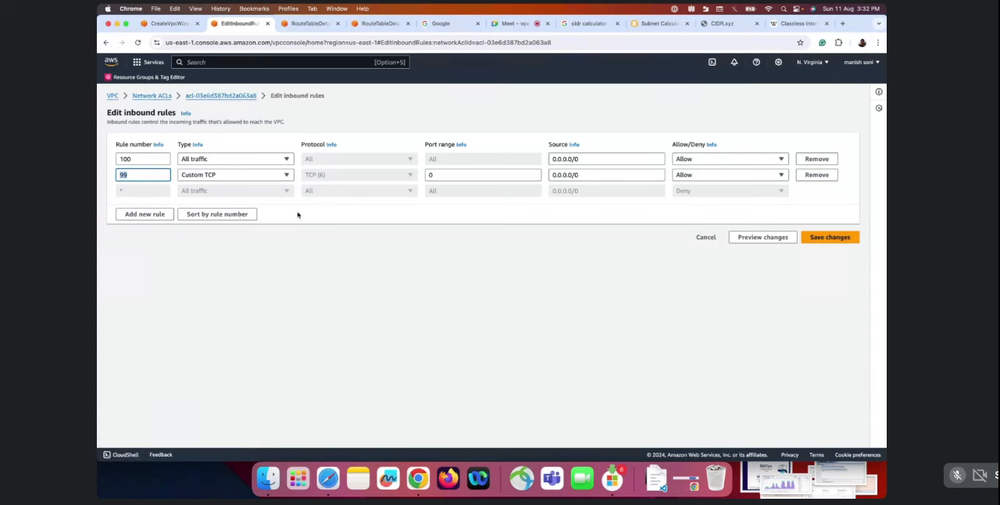
Look through the available traffic types for inbound rule 99 and set its type to HTTP (80)
{"action": "left_click", "coordinate": [258, 177]}
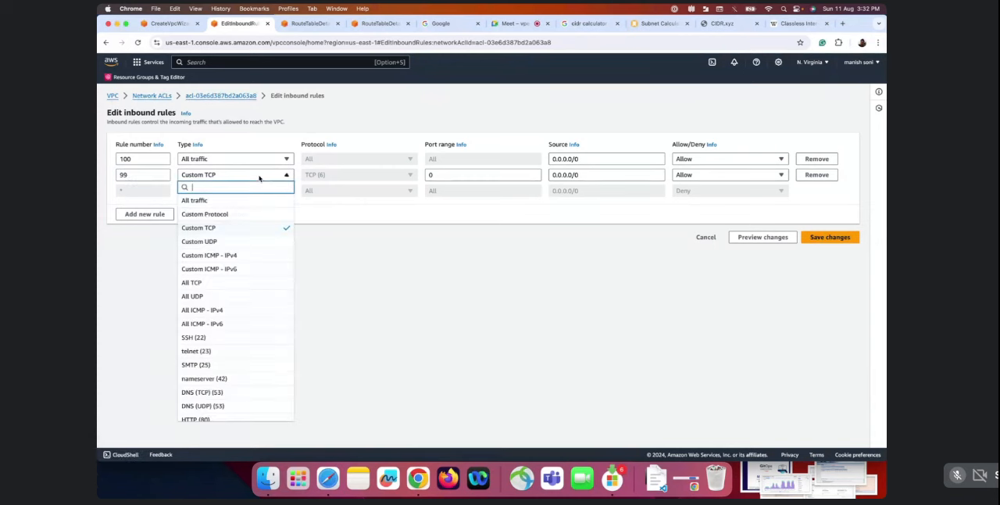
{"action": "scroll", "coordinate": [215, 344], "scroll_direction": "down", "scroll_amount": 5}
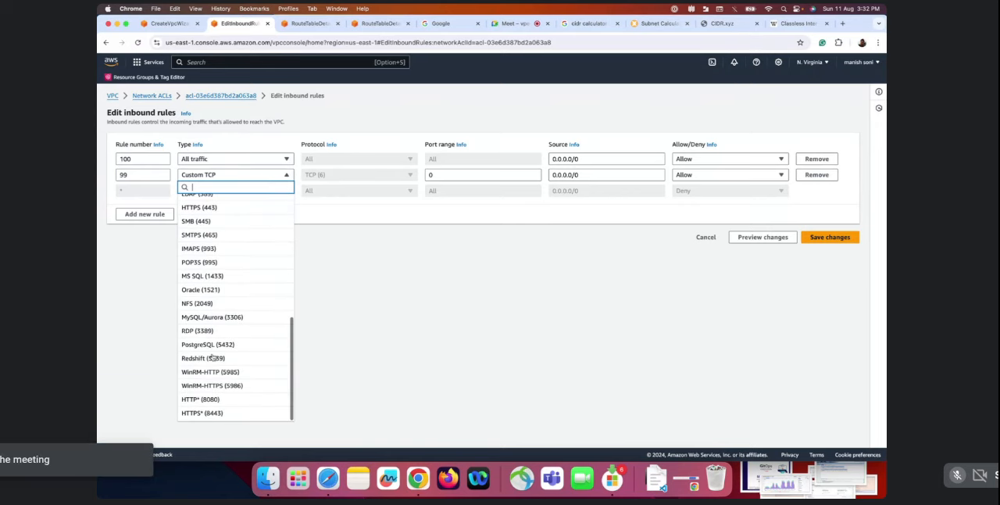
{"action": "scroll", "coordinate": [231, 286], "scroll_direction": "up", "scroll_amount": 5}
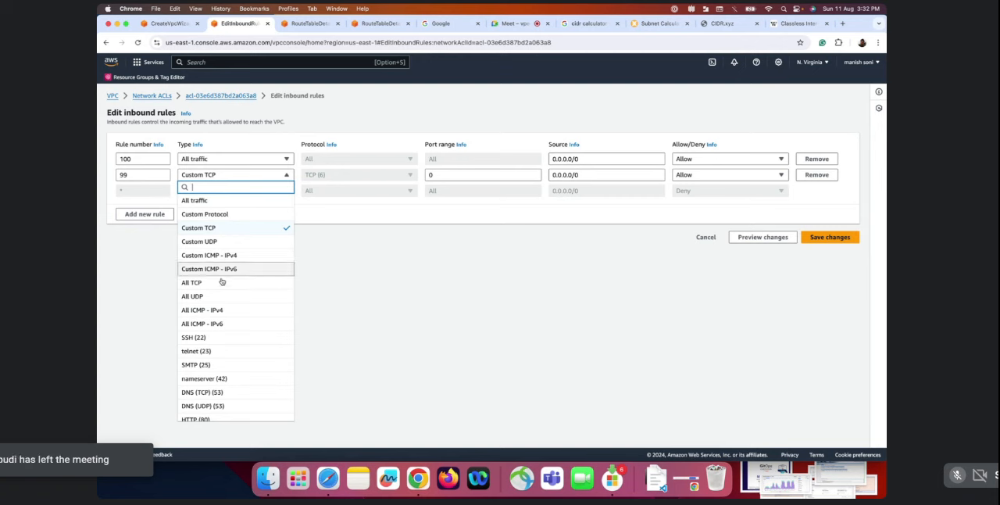
{"action": "scroll", "coordinate": [224, 339], "scroll_direction": "down", "scroll_amount": 10}
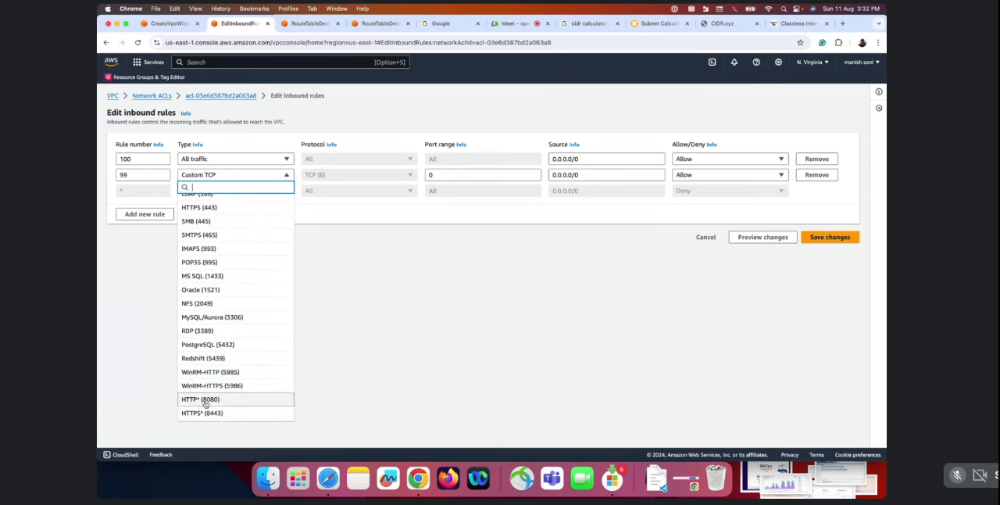
{"action": "scroll", "coordinate": [209, 332], "scroll_direction": "up", "scroll_amount": 1}
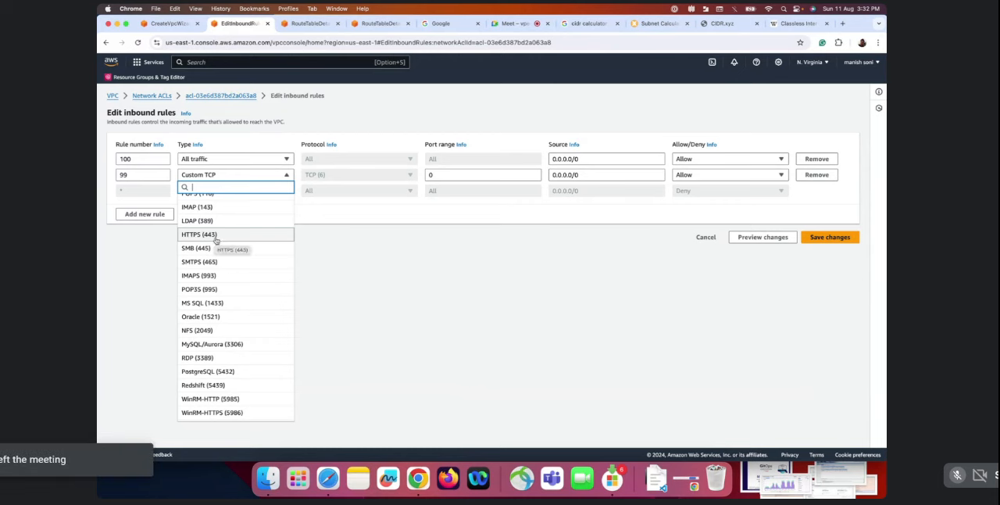
{"action": "scroll", "coordinate": [216, 240], "scroll_direction": "up", "scroll_amount": 2}
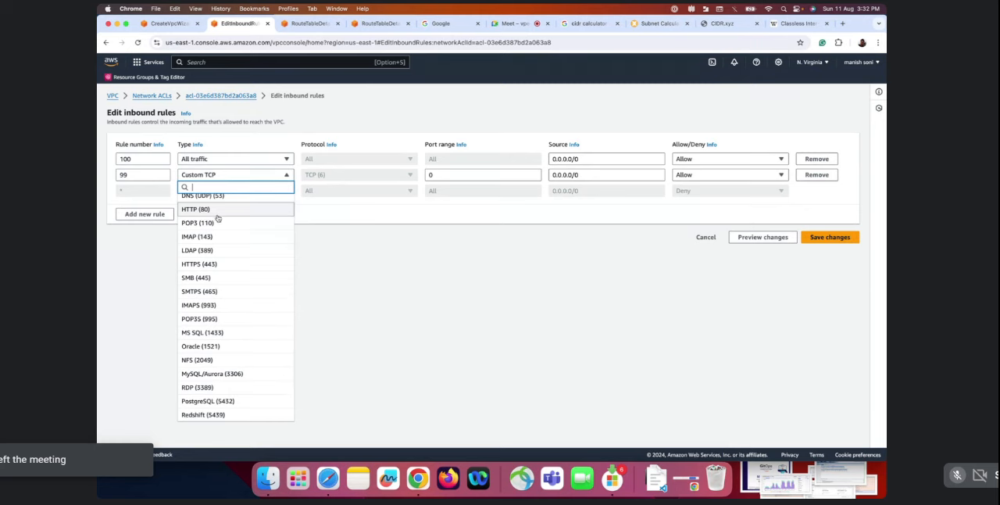
{"action": "scroll", "coordinate": [209, 313], "scroll_direction": "down", "scroll_amount": 3}
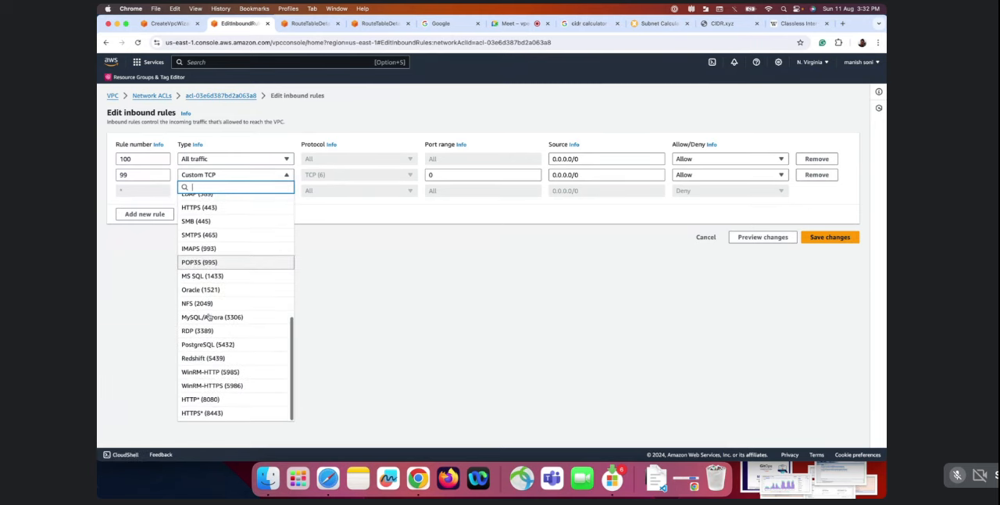
{"action": "scroll", "coordinate": [209, 313], "scroll_direction": "up", "scroll_amount": 4}
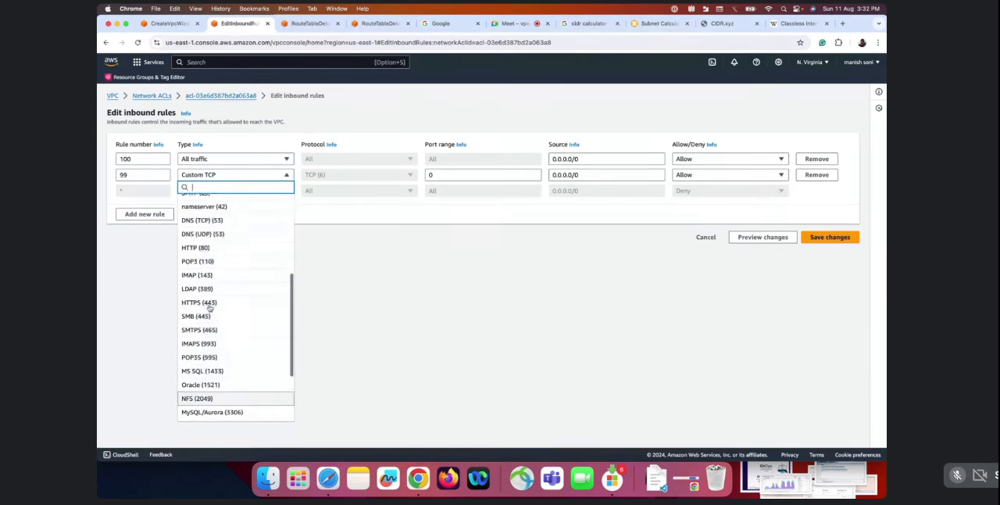
{"action": "scroll", "coordinate": [209, 308], "scroll_direction": "up", "scroll_amount": 2}
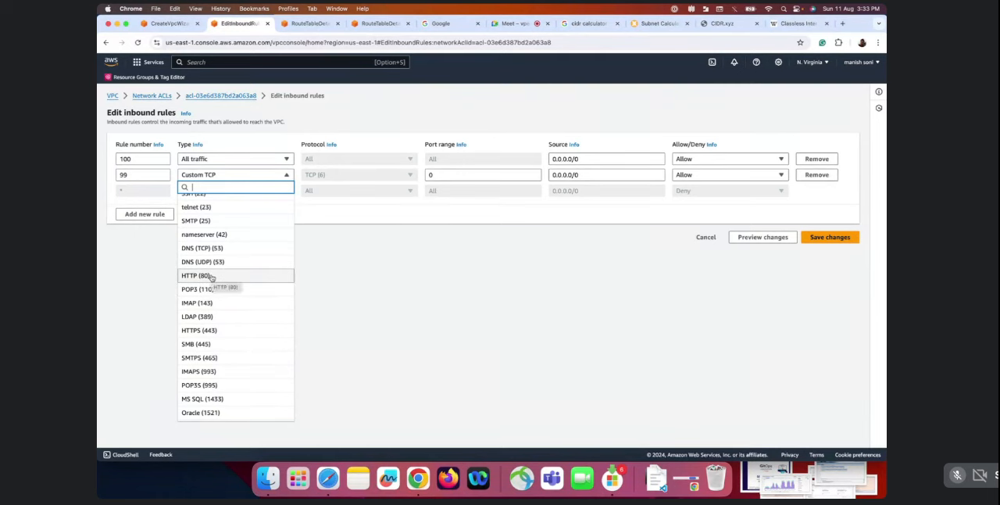
{"action": "scroll", "coordinate": [211, 260], "scroll_direction": "down", "scroll_amount": 1}
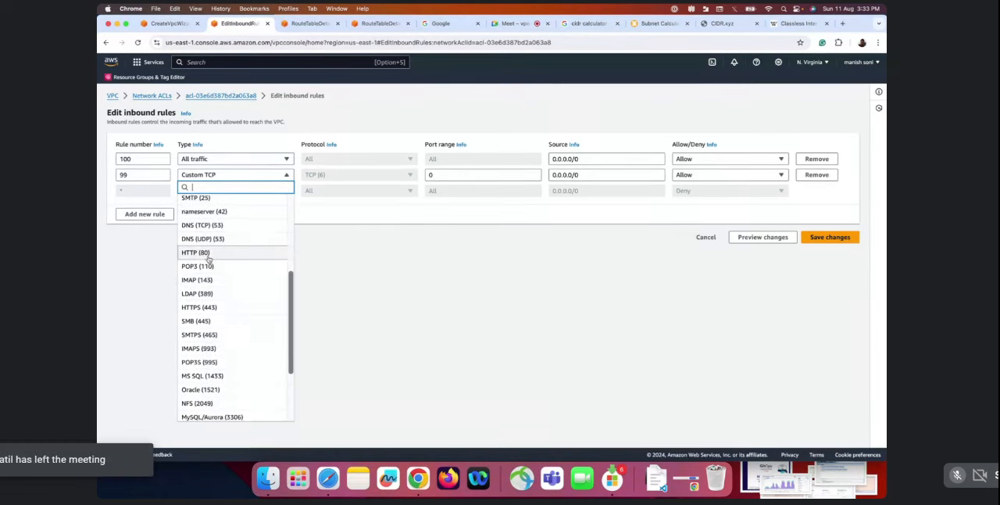
{"action": "left_click", "coordinate": [195, 257]}
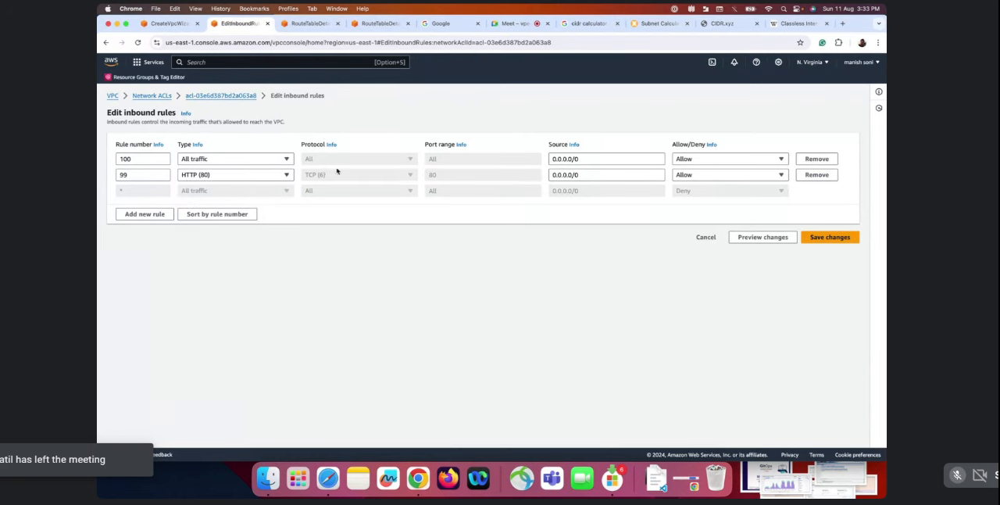
Set the source of inbound rule 99 to 10.23.43.23/32 and save the changed inbound rules
{"action": "triple_click", "coordinate": [590, 175]}
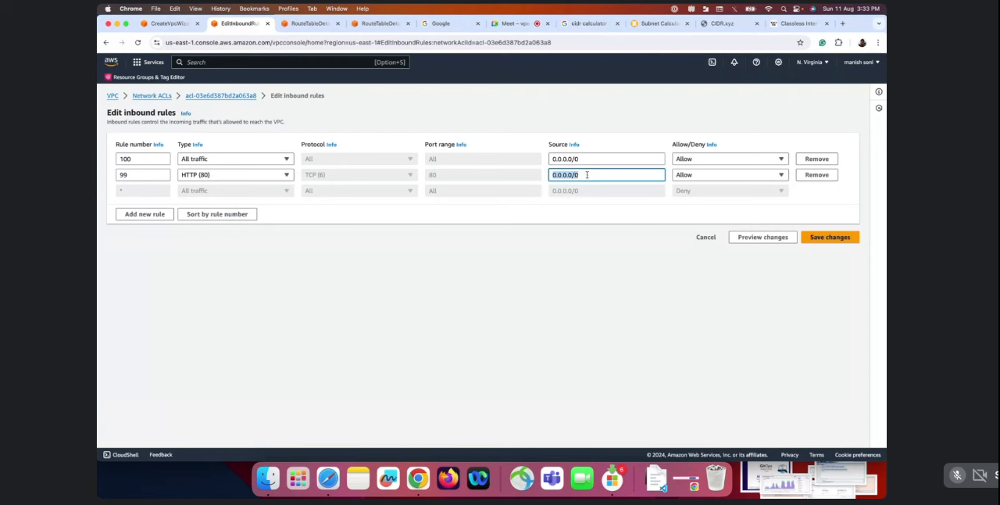
{"action": "left_click", "coordinate": [587, 175]}
{"action": "key", "text": "BackSpace"}
{"action": "key", "text": "BackSpace"}
{"action": "key", "text": "BackSpace"}
{"action": "key", "text": "BackSpace"}
{"action": "key", "text": "BackSpace"}
{"action": "key", "text": "BackSpace"}
{"action": "key", "text": "BackSpace"}
{"action": "key", "text": "BackSpace"}
{"action": "type", "text": "10.23.43.23/32"}
{"action": "left_click_drag", "start_coordinate": [600, 174], "coordinate": [551, 174]}
{"action": "left_click", "coordinate": [585, 174]}
{"action": "mouse_move", "coordinate": [587, 174]}
{"action": "left_mouse_down"}
{"action": "mouse_move", "coordinate": [549, 174]}
{"action": "mouse_move", "coordinate": [580, 175]}
{"action": "left_mouse_up"}
{"action": "triple_click", "coordinate": [586, 174]}
{"action": "left_click", "coordinate": [833, 243]}
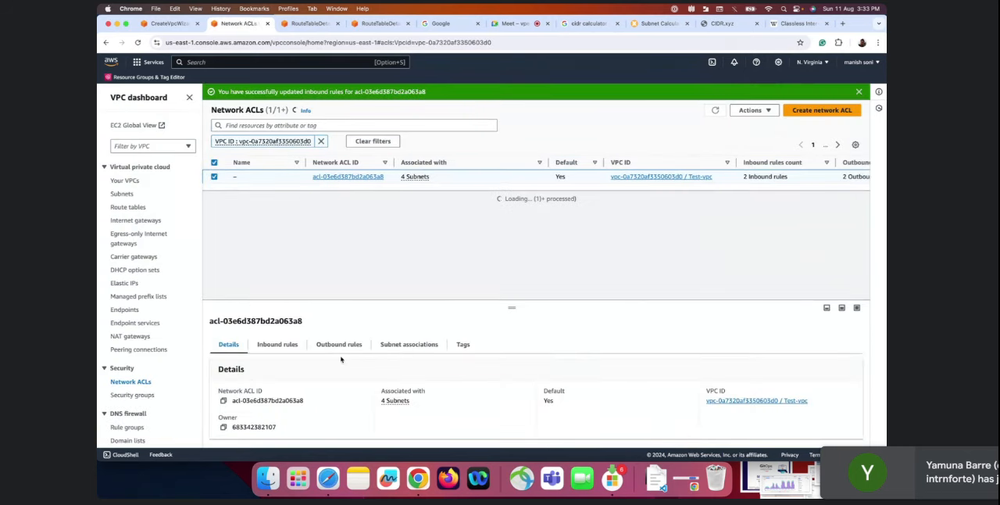
Review the network ACL's updated inbound rules and compare them with its outbound rules
{"action": "left_click", "coordinate": [275, 345]}
{"action": "scroll", "coordinate": [311, 418], "scroll_direction": "down", "scroll_amount": 1}
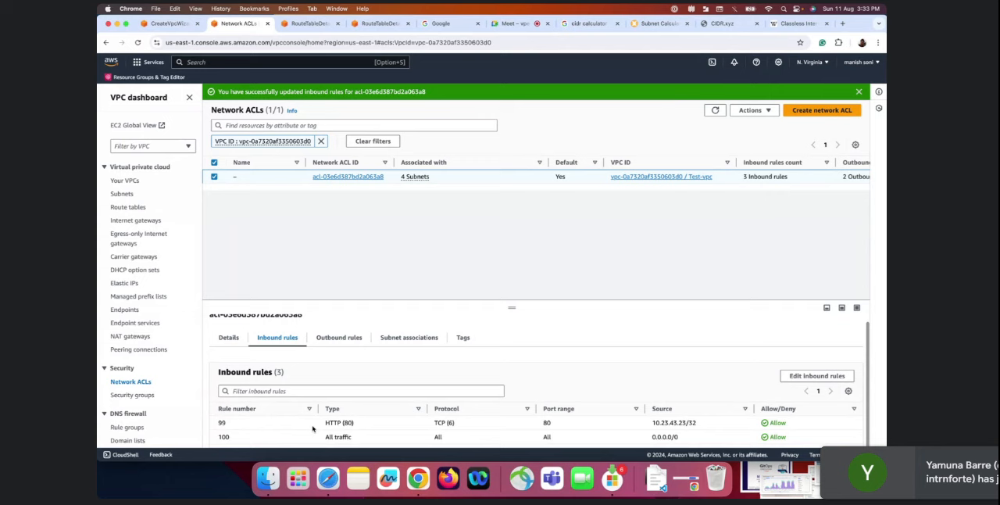
{"action": "left_click", "coordinate": [338, 338]}
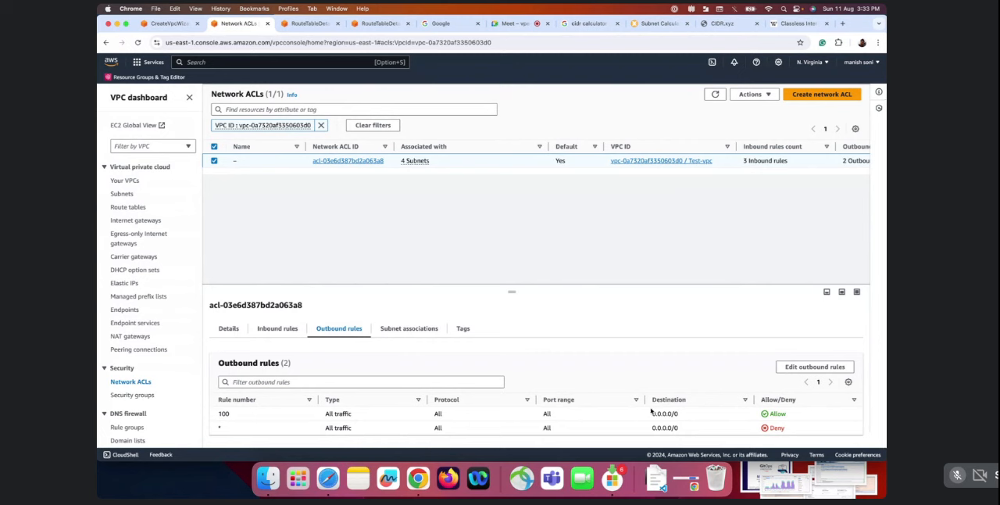
{"action": "left_click", "coordinate": [283, 331]}
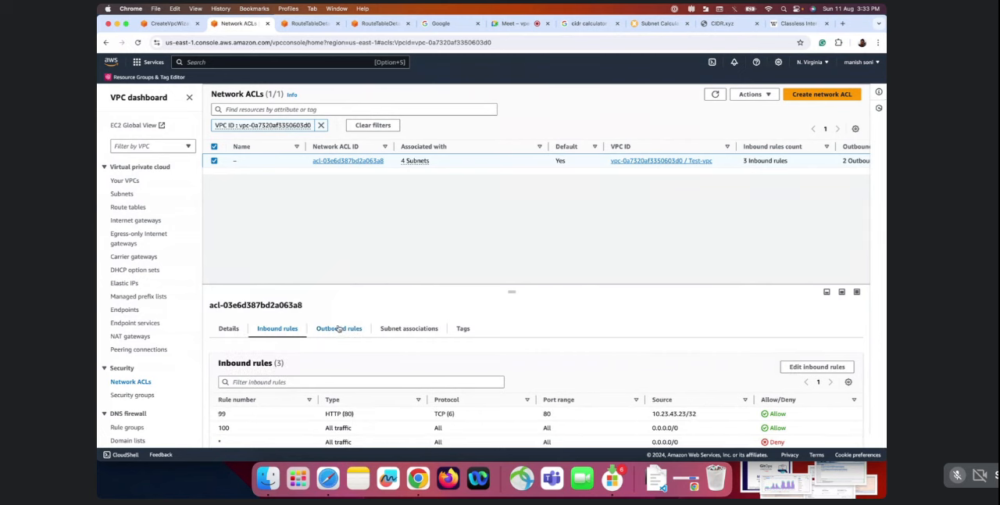
{"action": "left_click", "coordinate": [338, 329]}
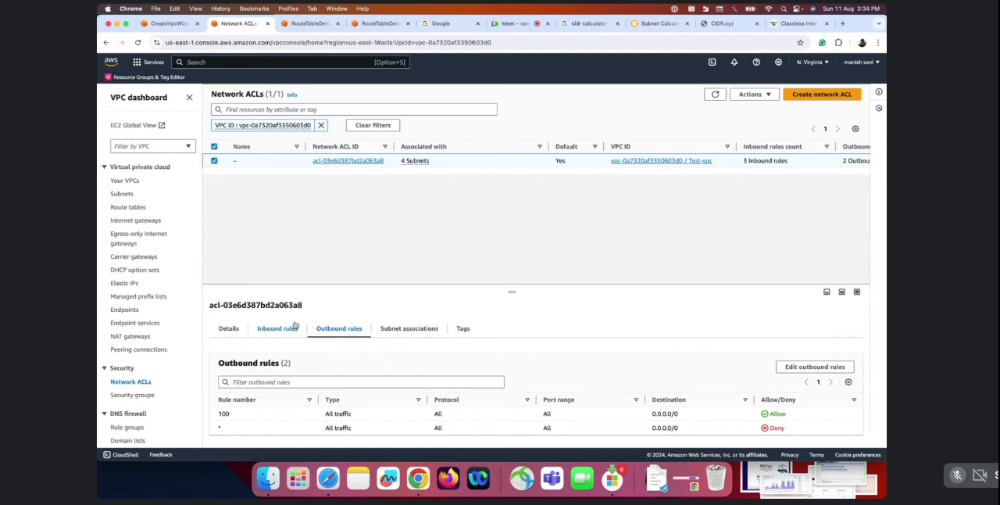
{"action": "left_click", "coordinate": [275, 335]}
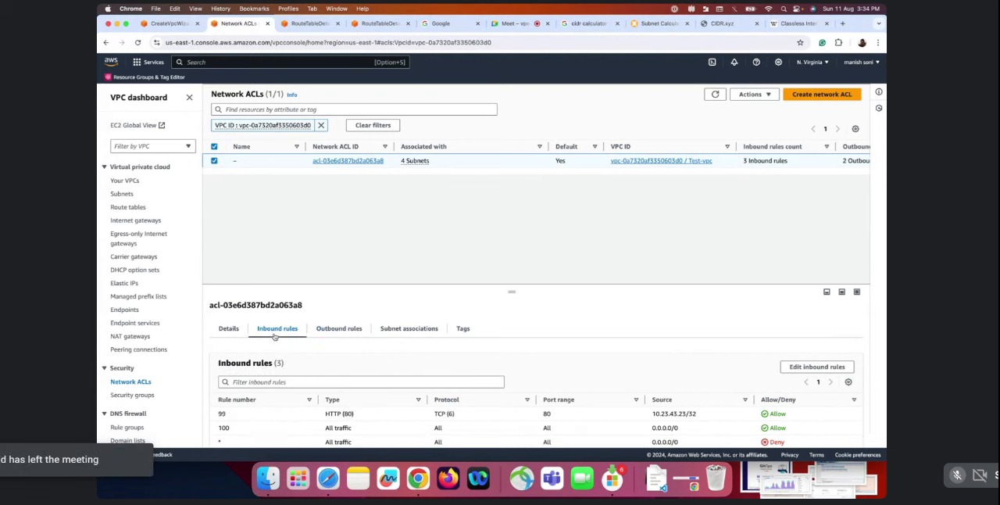
{"action": "left_click", "coordinate": [339, 330]}
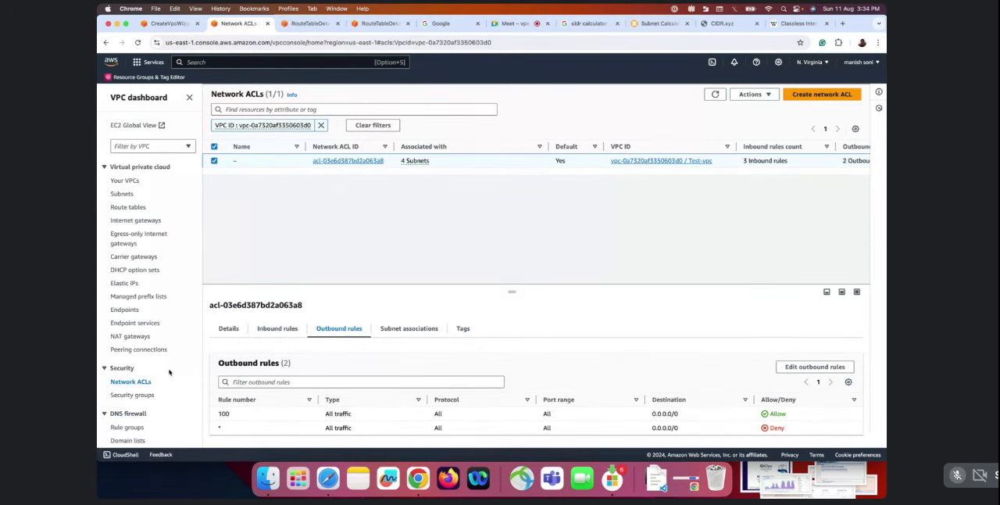
Open the VPC's security groups, select the default group, and review its inbound and outbound rules
{"action": "left_click", "coordinate": [137, 397]}
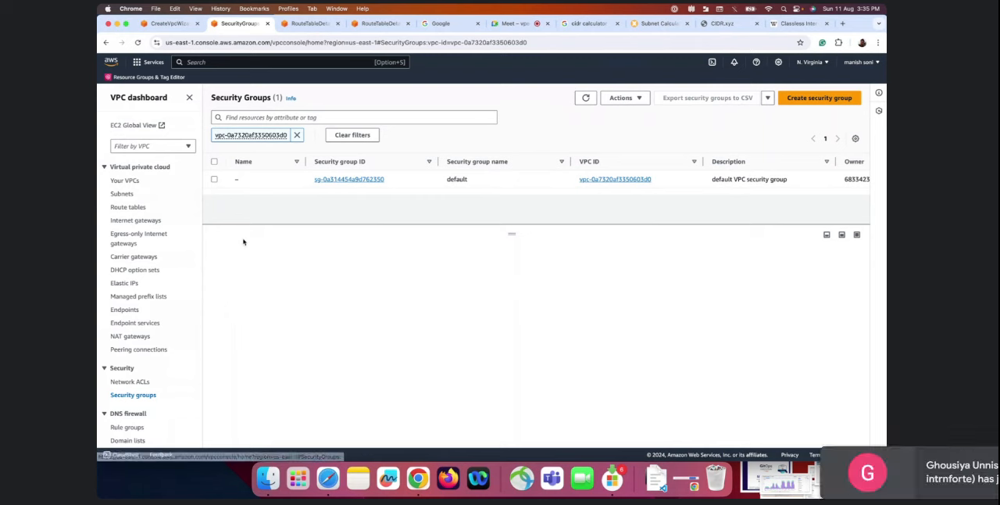
{"action": "left_click", "coordinate": [215, 179]}
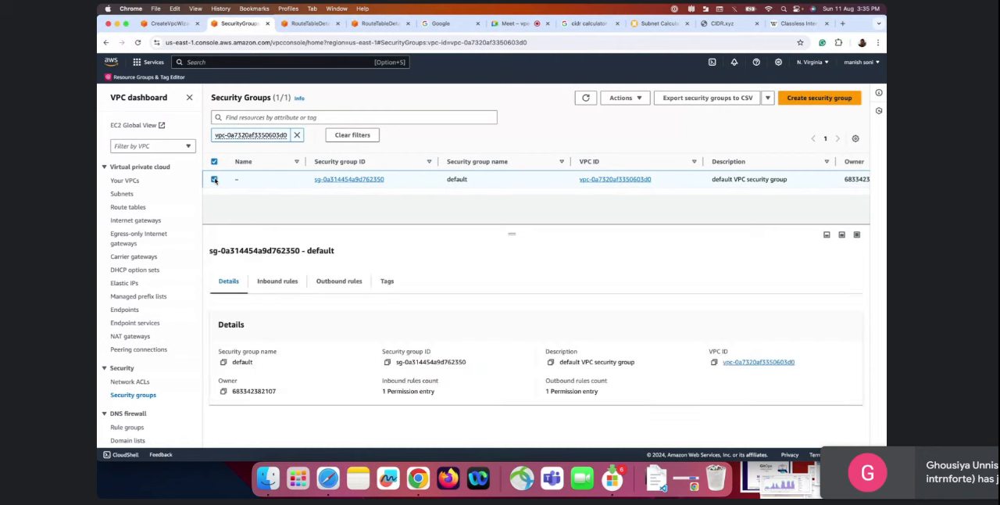
{"action": "left_click", "coordinate": [279, 283]}
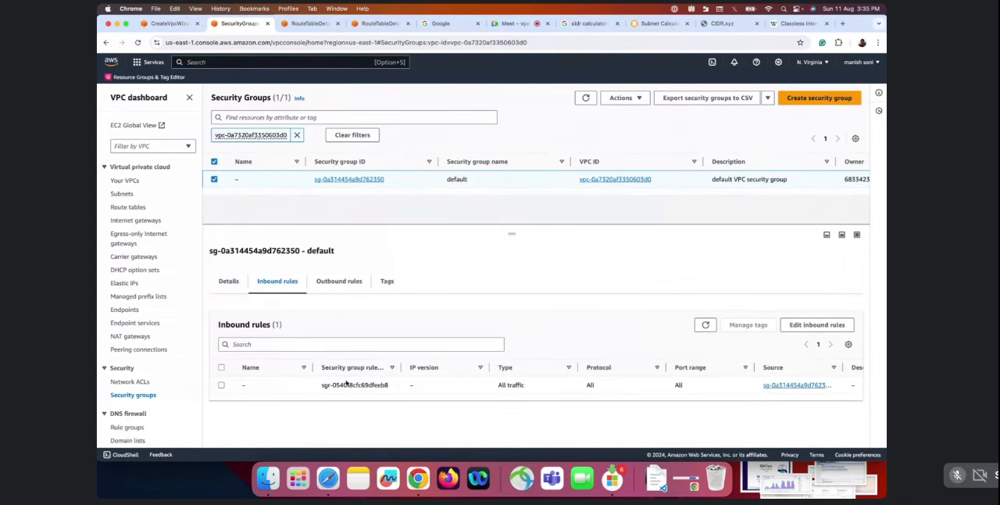
{"action": "scroll", "coordinate": [346, 382], "scroll_direction": "right", "scroll_amount": 2}
{"action": "scroll", "coordinate": [346, 382], "scroll_direction": "left", "scroll_amount": 2}
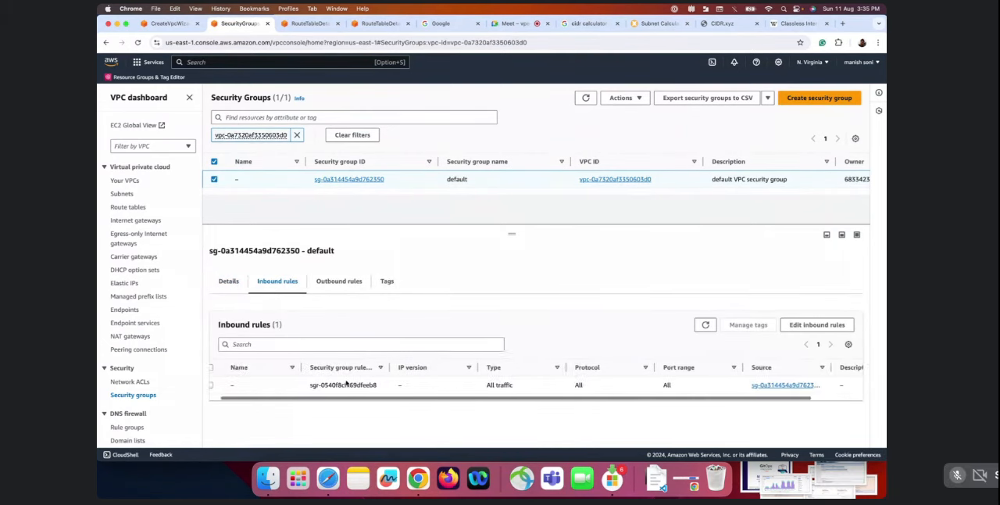
{"action": "left_click", "coordinate": [346, 279]}
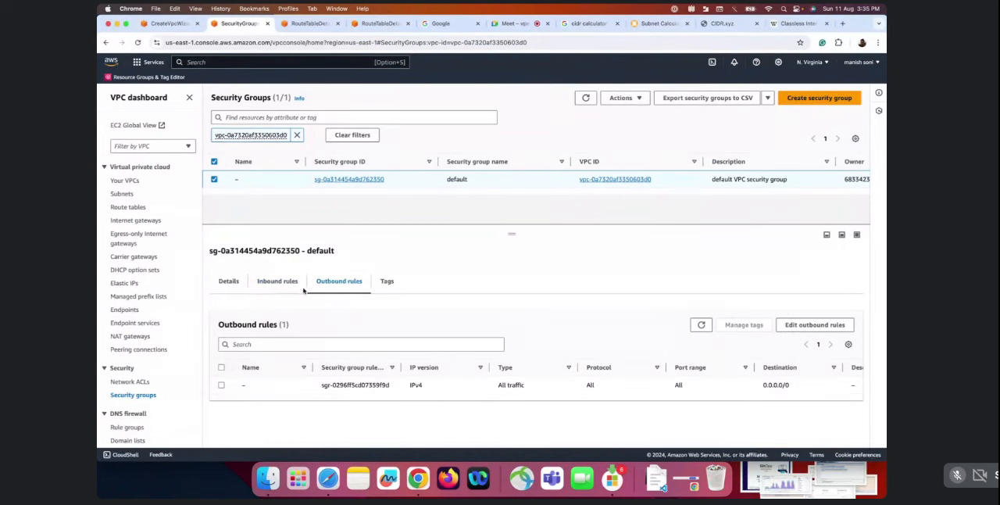
Compare the default security group's inbound rules with its outbound rules and switch to the presentation slide on Security Groups & NACL
{"action": "left_click", "coordinate": [295, 286]}
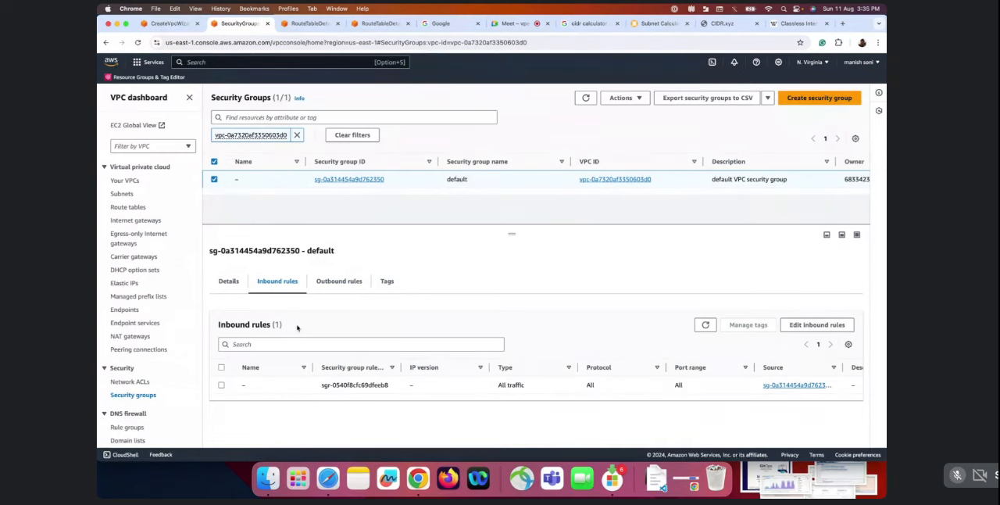
{"action": "left_click", "coordinate": [341, 284]}
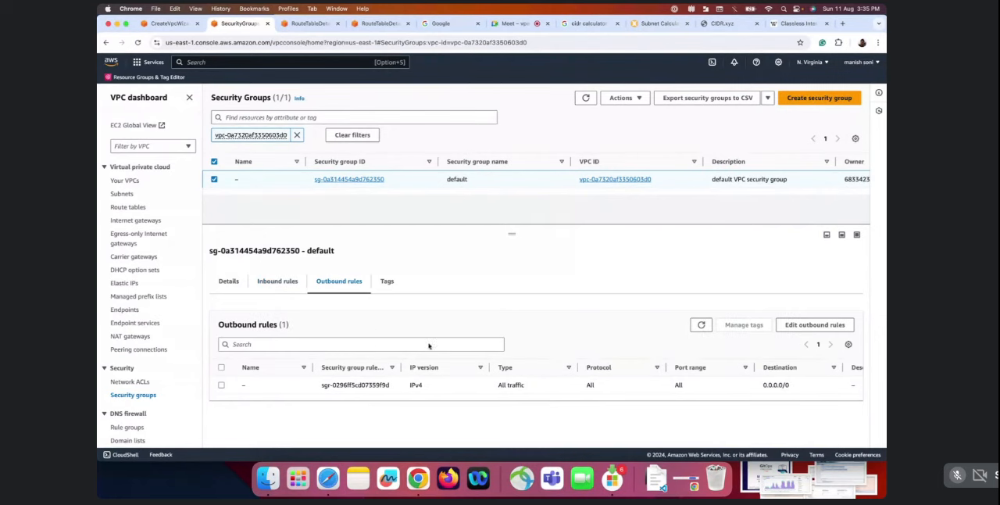
{"action": "left_click", "coordinate": [277, 281]}
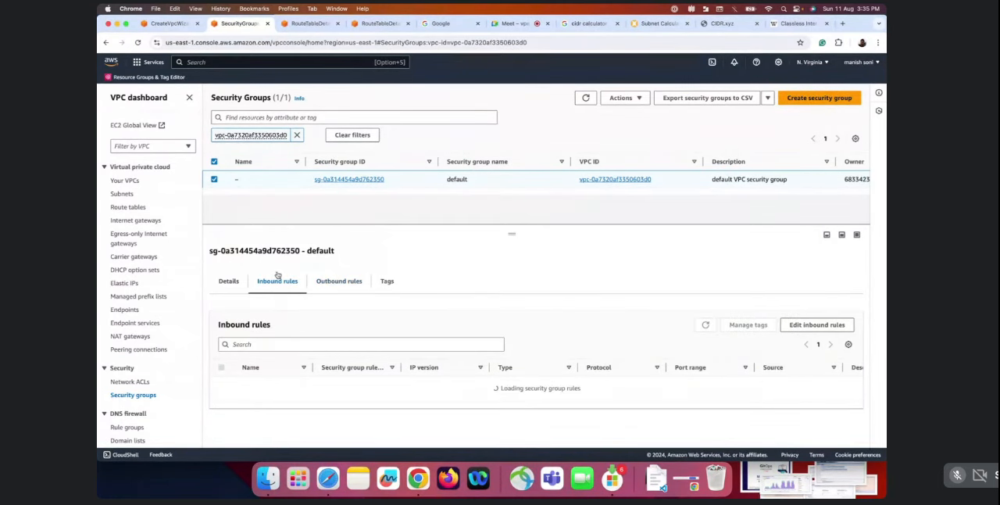
{"action": "left_click", "coordinate": [348, 282]}
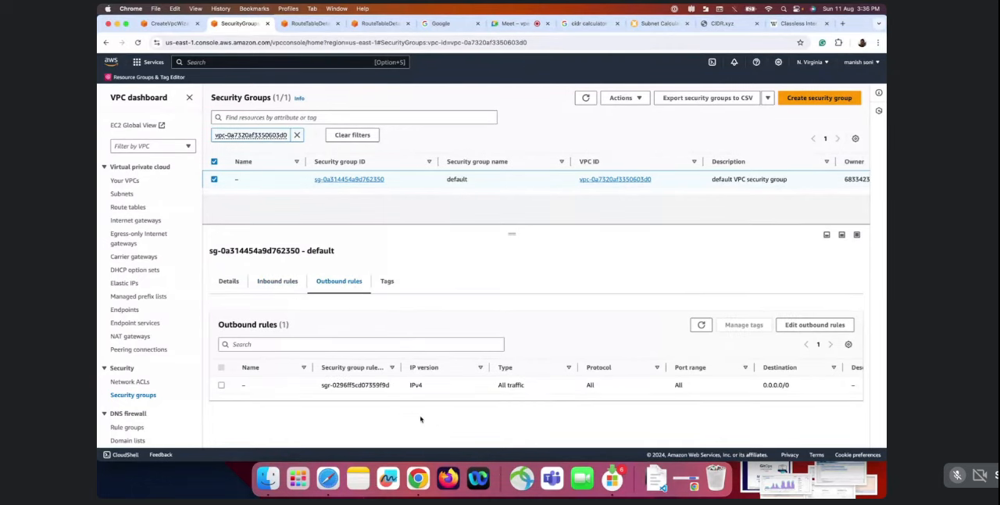
{"action": "left_click", "coordinate": [291, 286]}
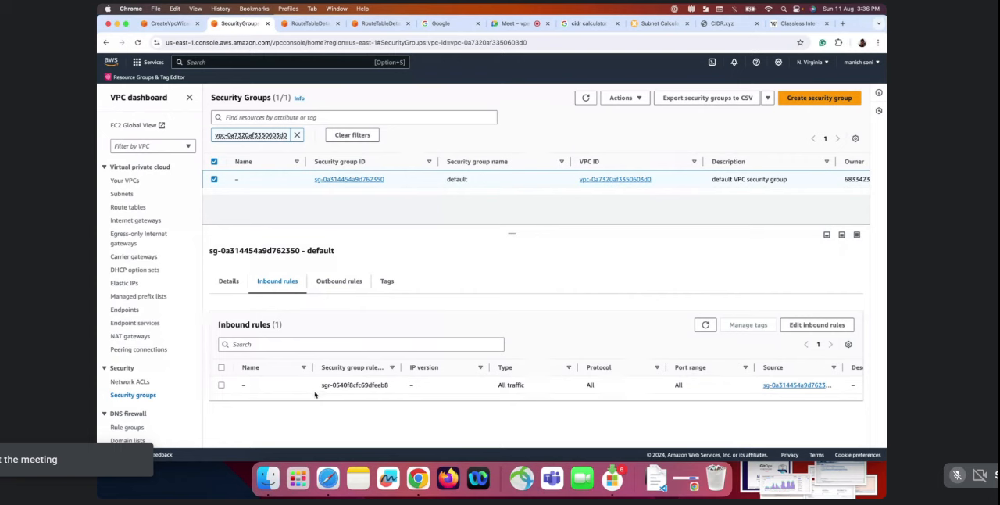
{"action": "left_click", "coordinate": [340, 287]}
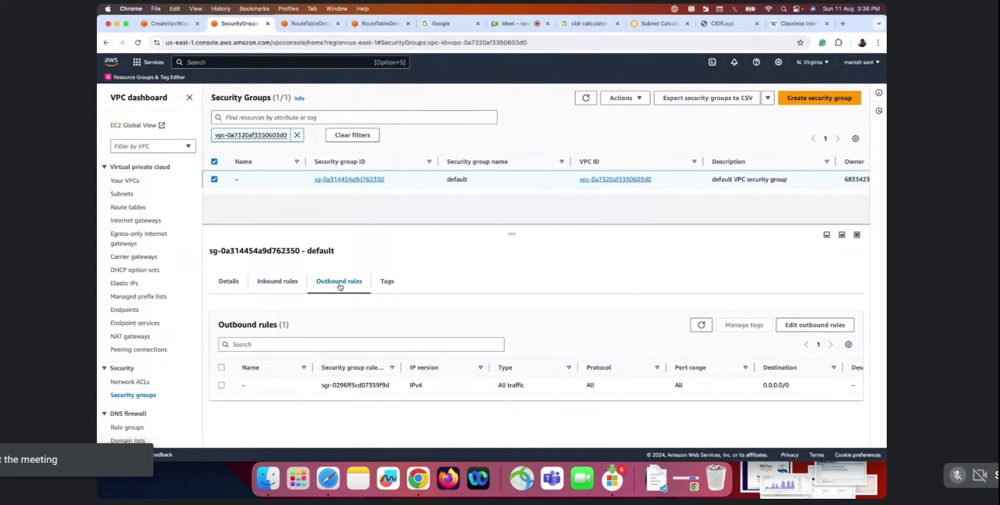
{"action": "scroll", "coordinate": [378, 380], "scroll_direction": "right", "scroll_amount": 1}
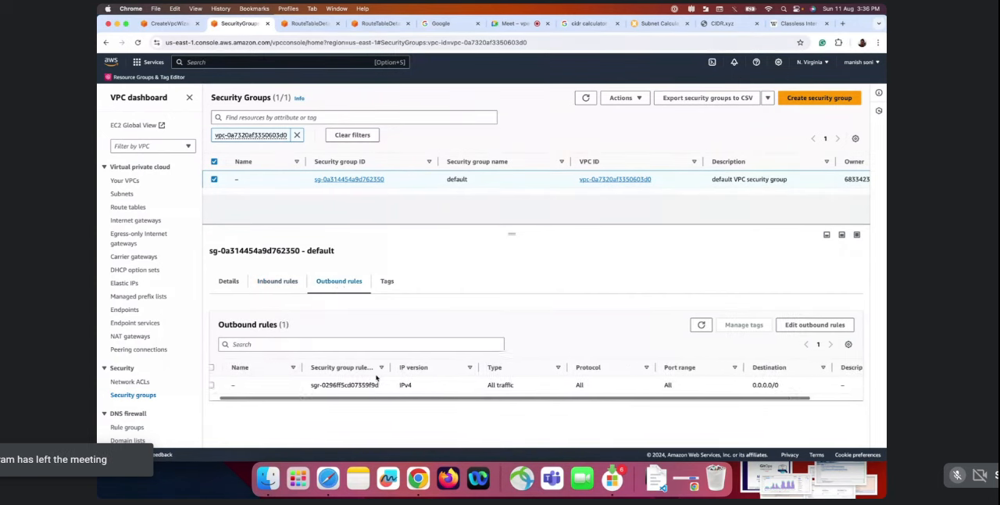
{"action": "left_click", "coordinate": [291, 282]}
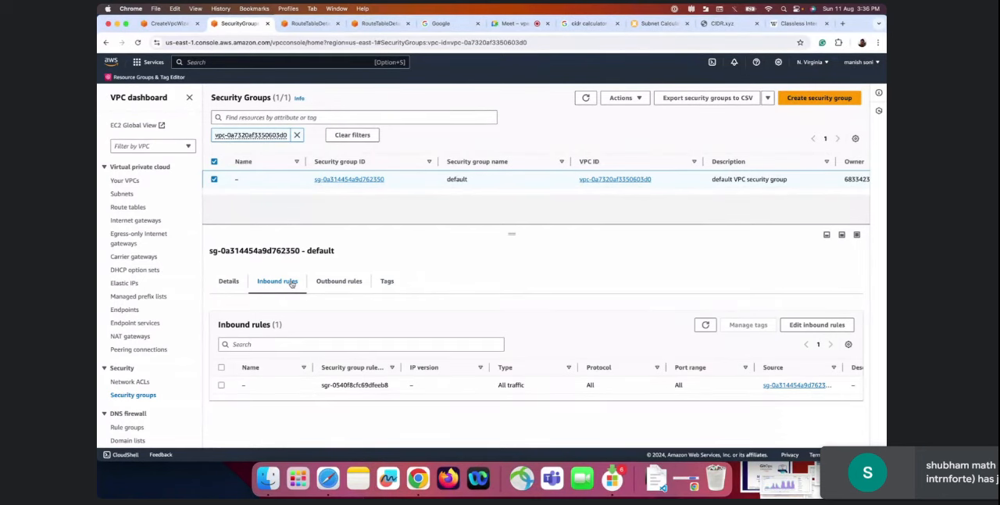
{"action": "left_click", "coordinate": [334, 287]}
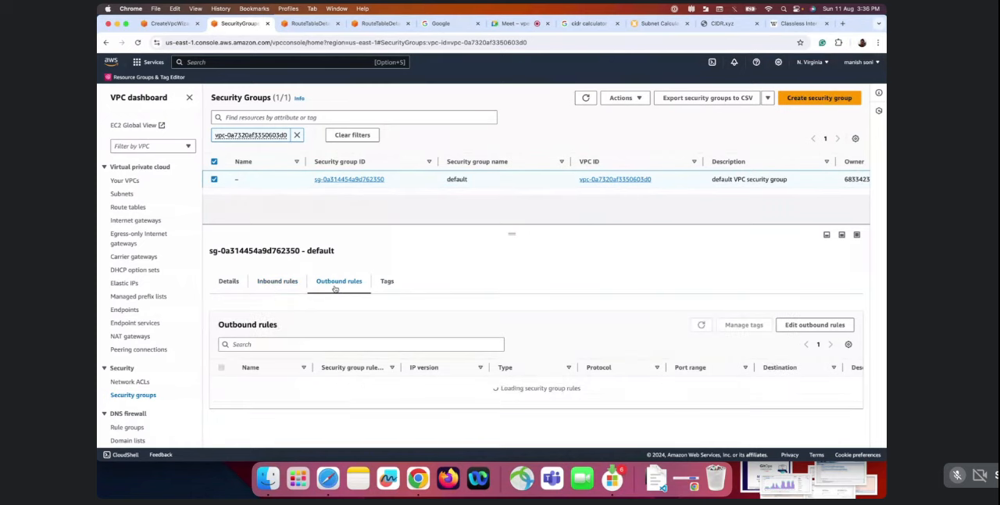
{"action": "left_click", "coordinate": [284, 287]}
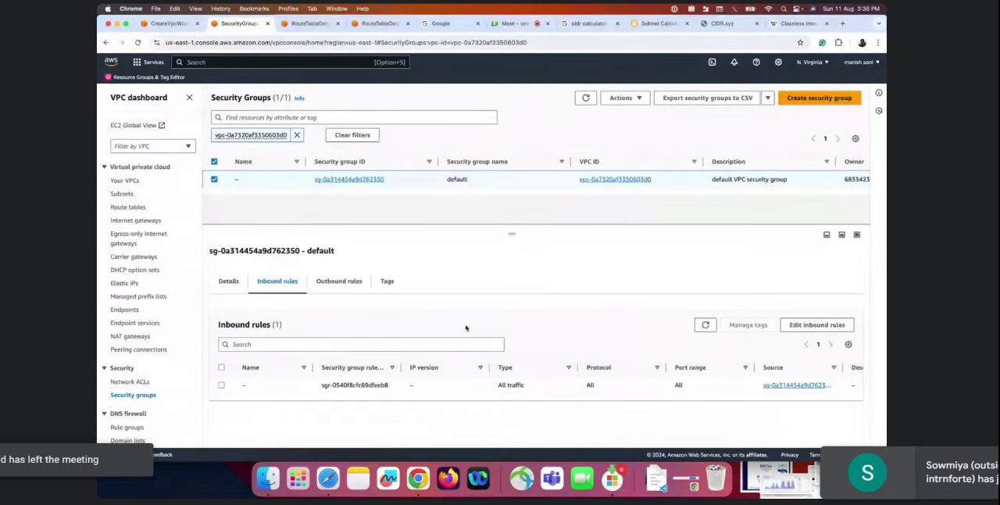
{"action": "key", "text": "ctrl+Right"}
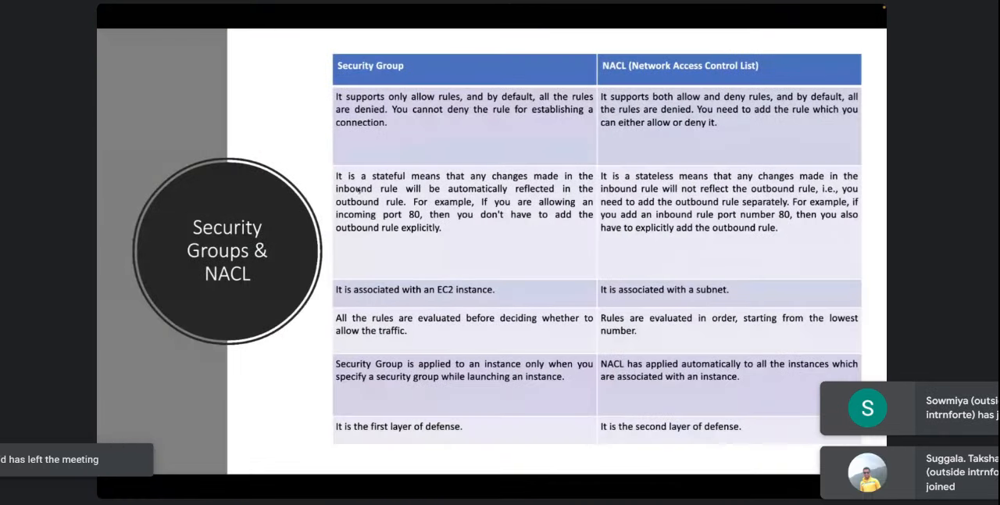
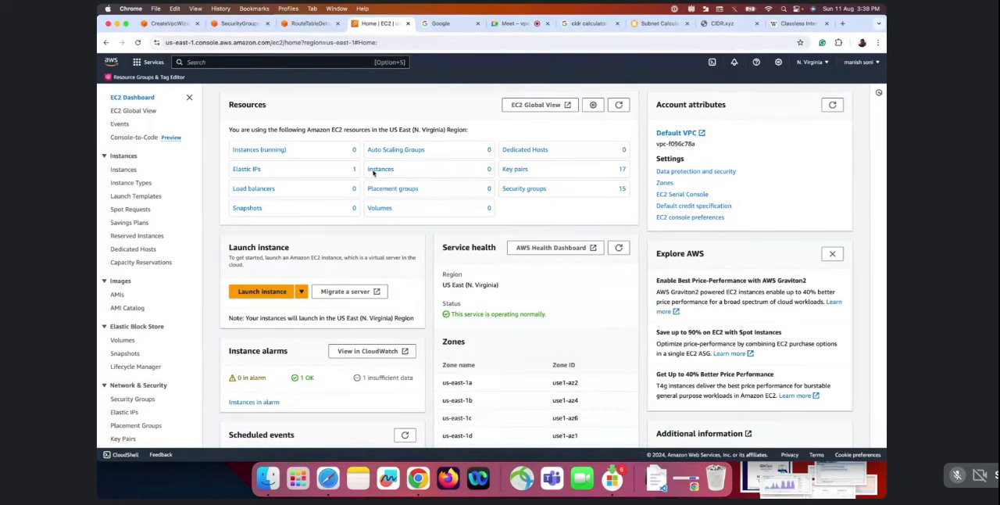
Open the list of running EC2 instances and start configuring a new instance launch
{"action": "left_click", "coordinate": [263, 149]}
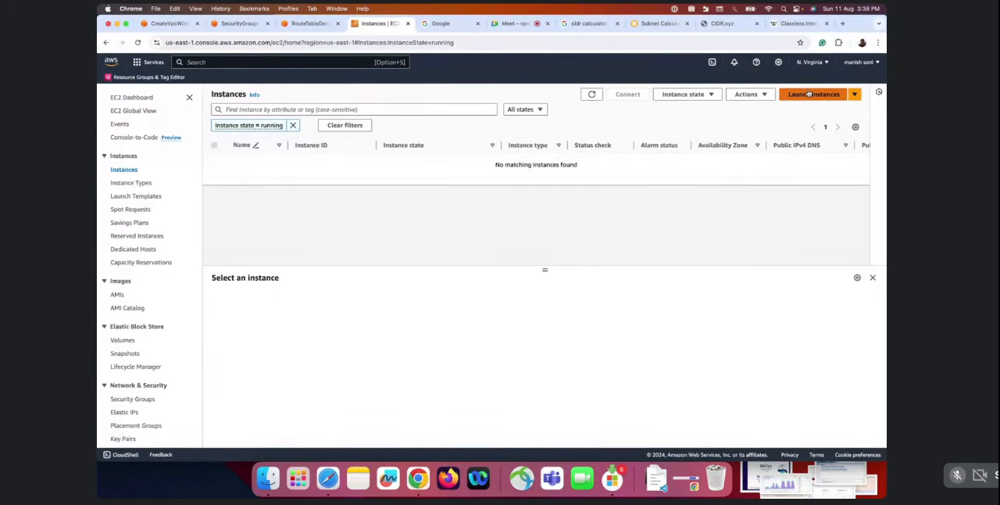
{"action": "left_click", "coordinate": [810, 94]}
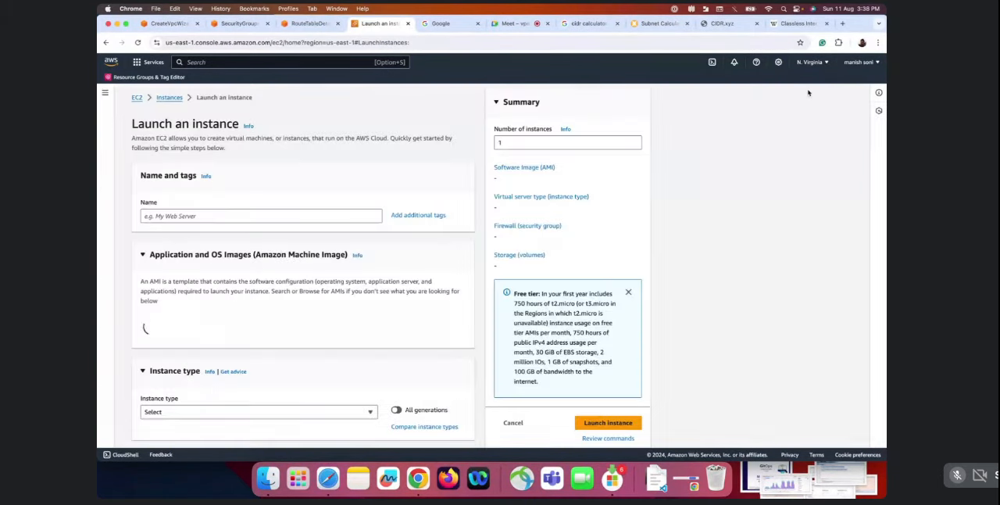
{"action": "scroll", "coordinate": [222, 248], "scroll_direction": "down", "scroll_amount": 1}
{"action": "scroll", "coordinate": [222, 248], "scroll_direction": "down", "scroll_amount": 8}
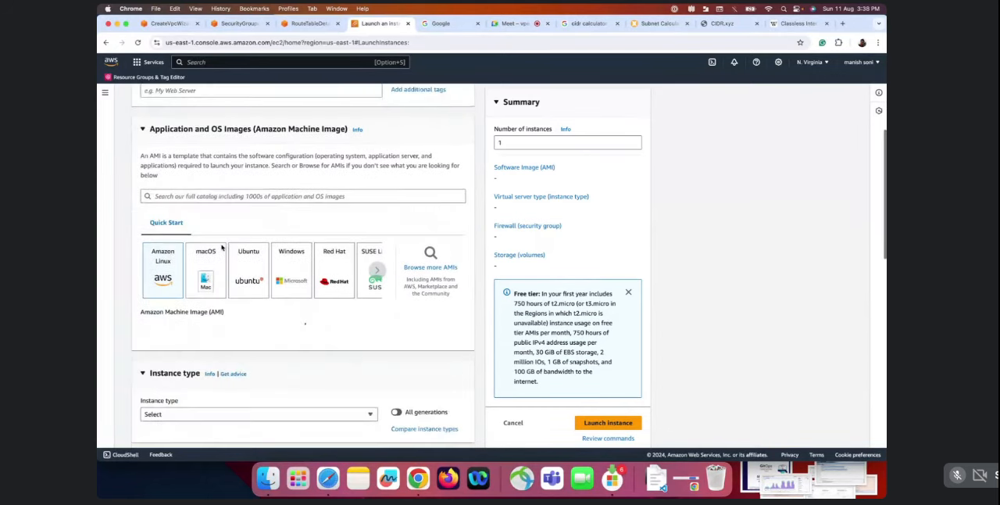
Edit the new instance's network settings to use Test-vpc and enable auto-assign public IP
{"action": "scroll", "coordinate": [226, 320], "scroll_direction": "down", "scroll_amount": 6}
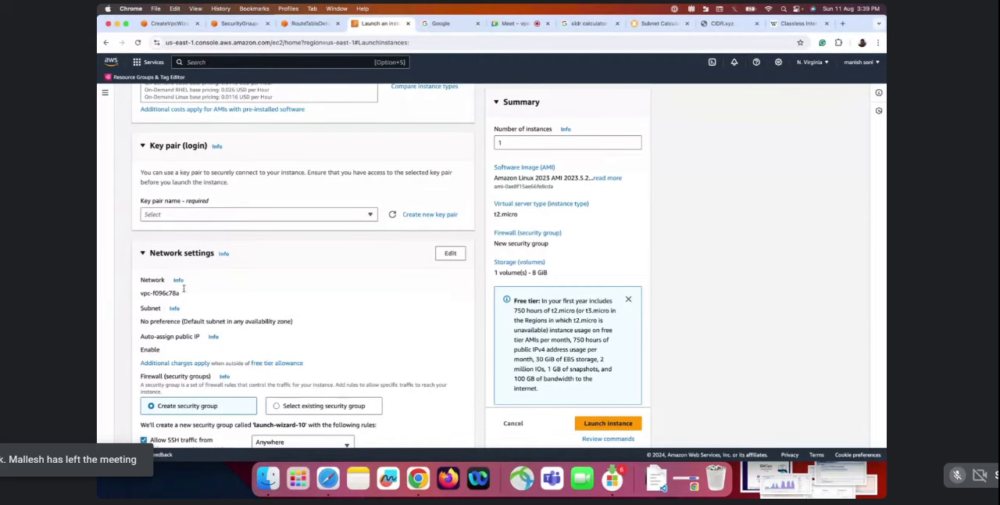
{"action": "scroll", "coordinate": [234, 301], "scroll_direction": "down", "scroll_amount": 2}
{"action": "left_click", "coordinate": [451, 183]}
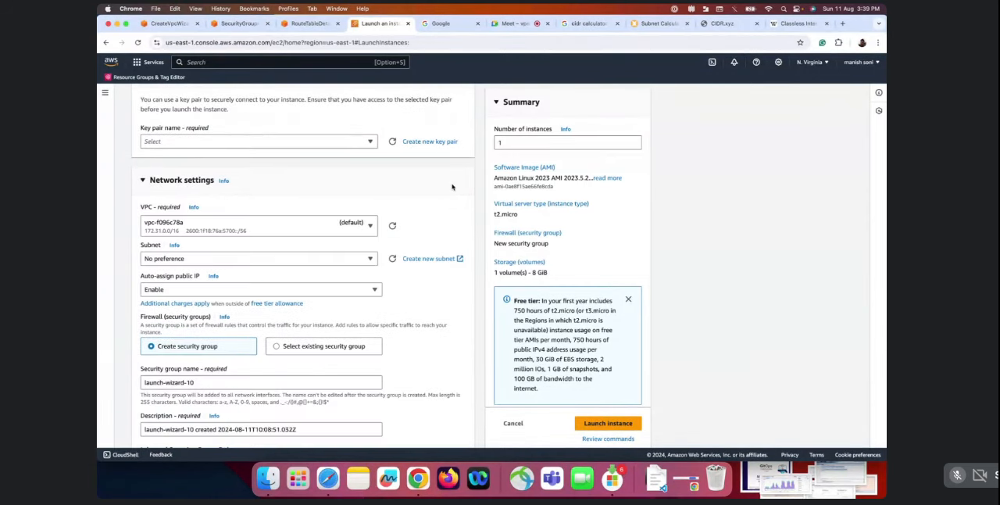
{"action": "left_click", "coordinate": [276, 226]}
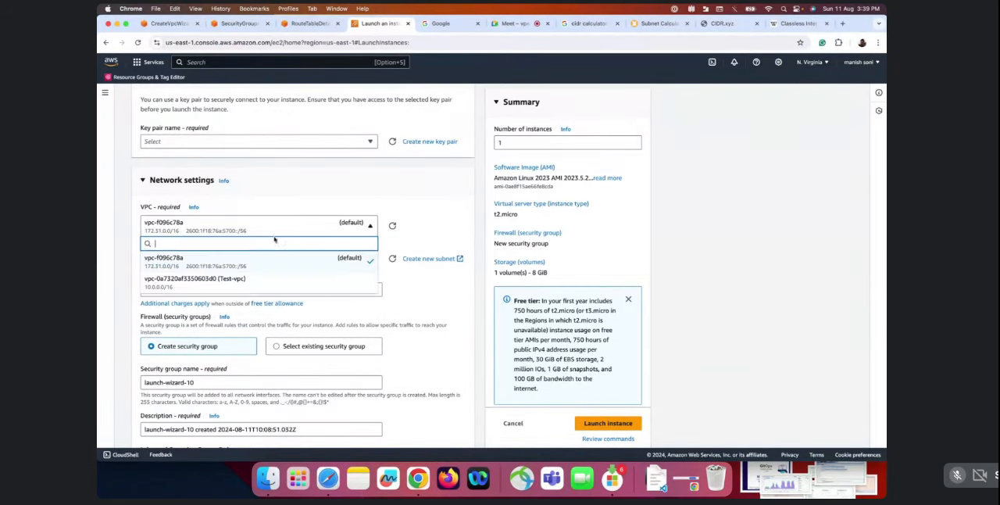
{"action": "left_click", "coordinate": [255, 280]}
{"action": "scroll", "coordinate": [236, 295], "scroll_direction": "down", "scroll_amount": 2}
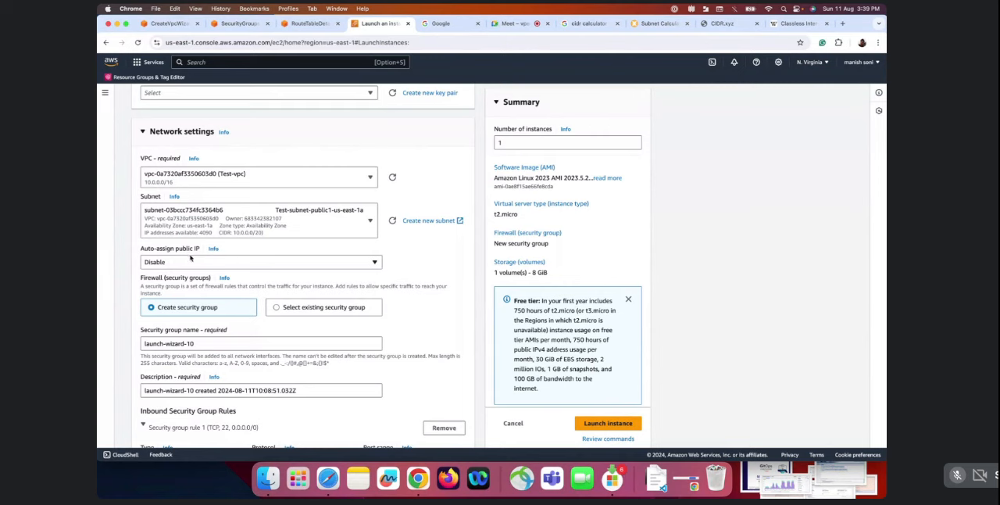
{"action": "left_click", "coordinate": [191, 265]}
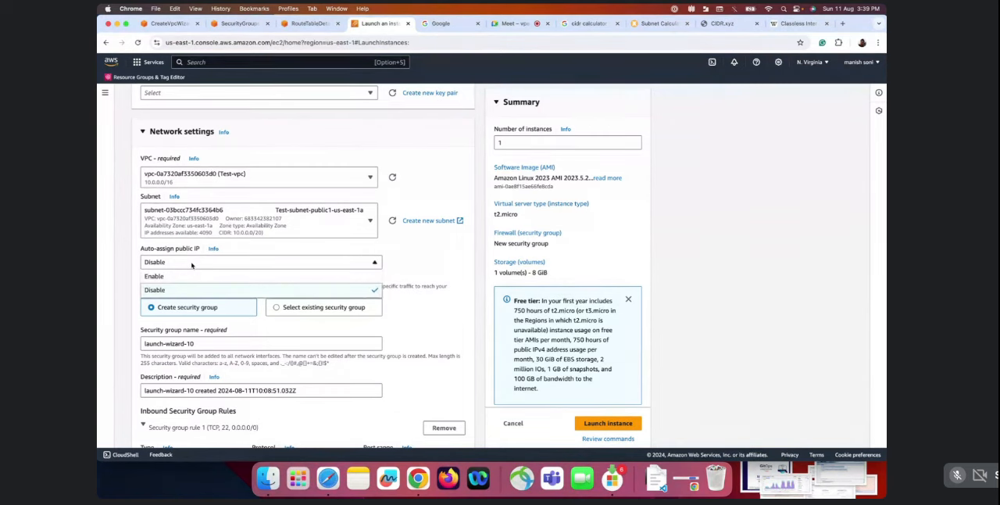
{"action": "left_click", "coordinate": [196, 274]}
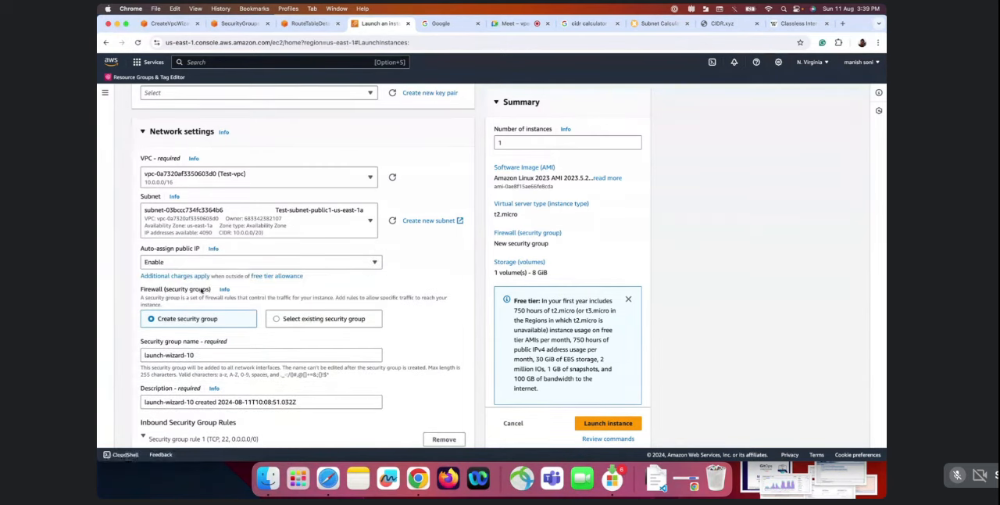
Review the new instance's security group name, description and inbound SSH rule, along with its subnet and storage settings
{"action": "scroll", "coordinate": [191, 269], "scroll_direction": "down", "scroll_amount": 1}
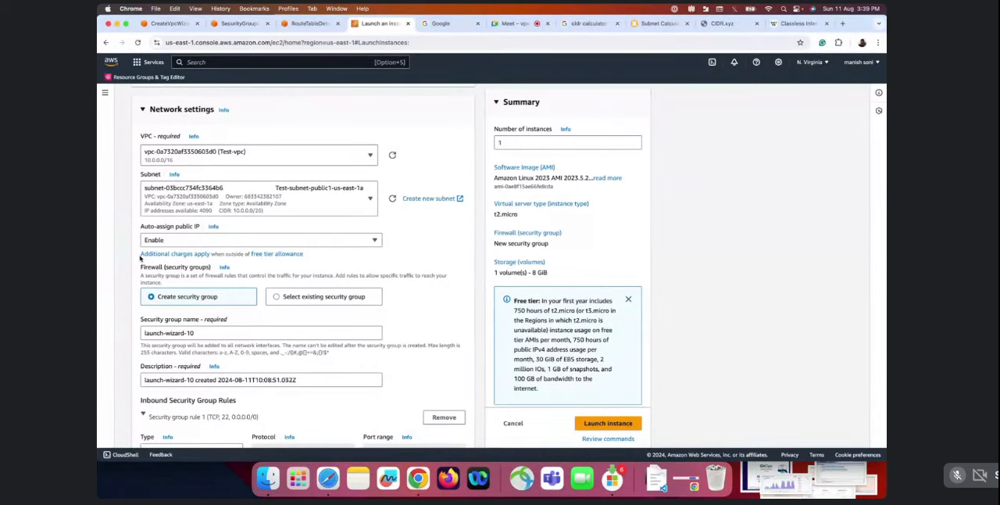
{"action": "left_click_drag", "start_coordinate": [140, 258], "coordinate": [201, 266]}
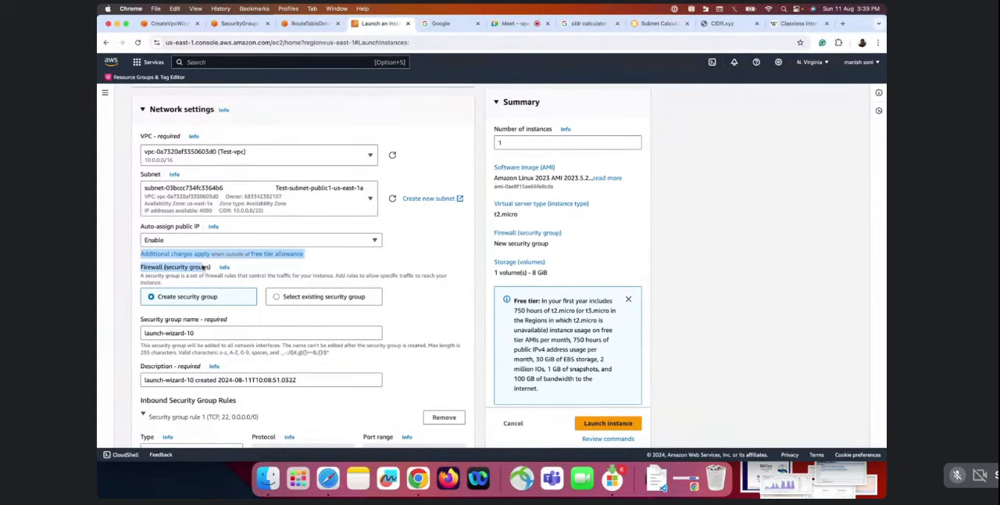
{"action": "left_click", "coordinate": [201, 266]}
{"action": "scroll", "coordinate": [286, 311], "scroll_direction": "down", "scroll_amount": 3}
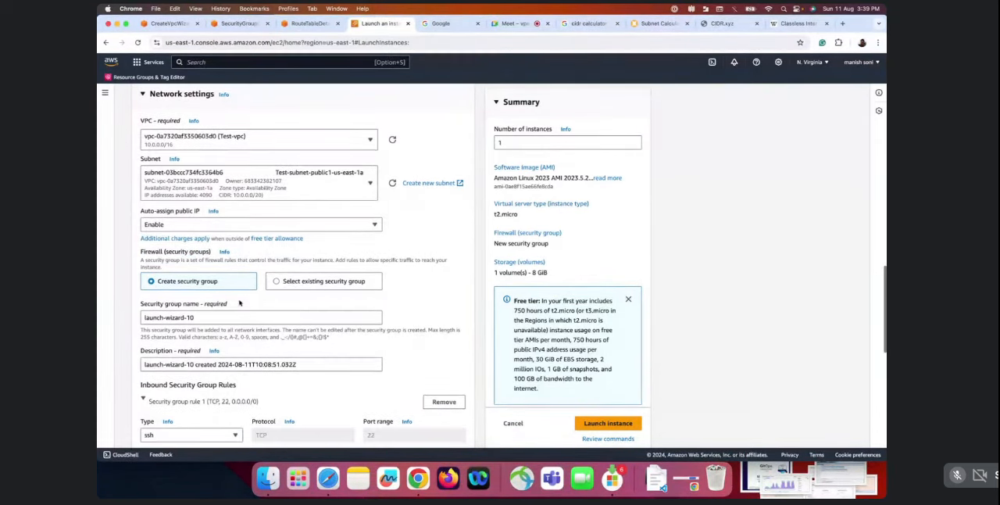
{"action": "scroll", "coordinate": [203, 328], "scroll_direction": "down", "scroll_amount": 4}
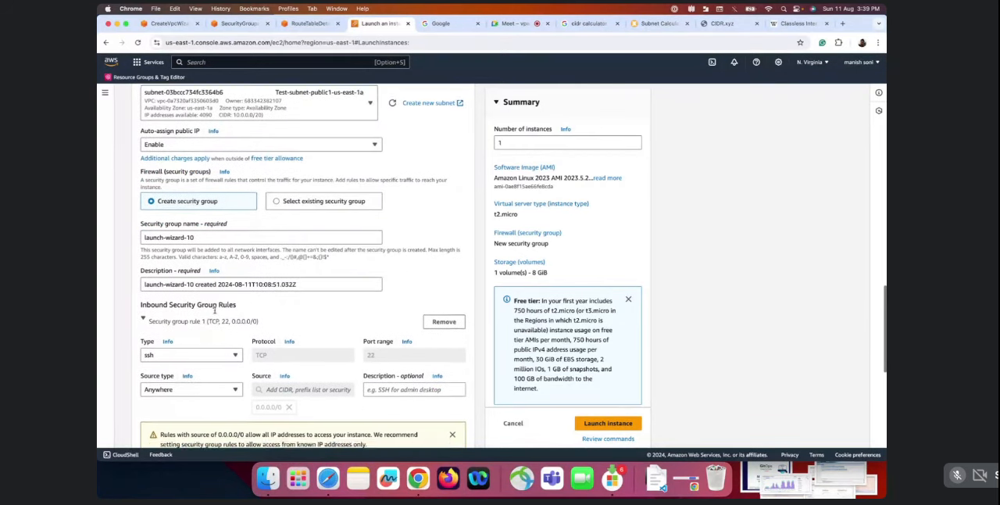
{"action": "scroll", "coordinate": [215, 312], "scroll_direction": "up", "scroll_amount": 3}
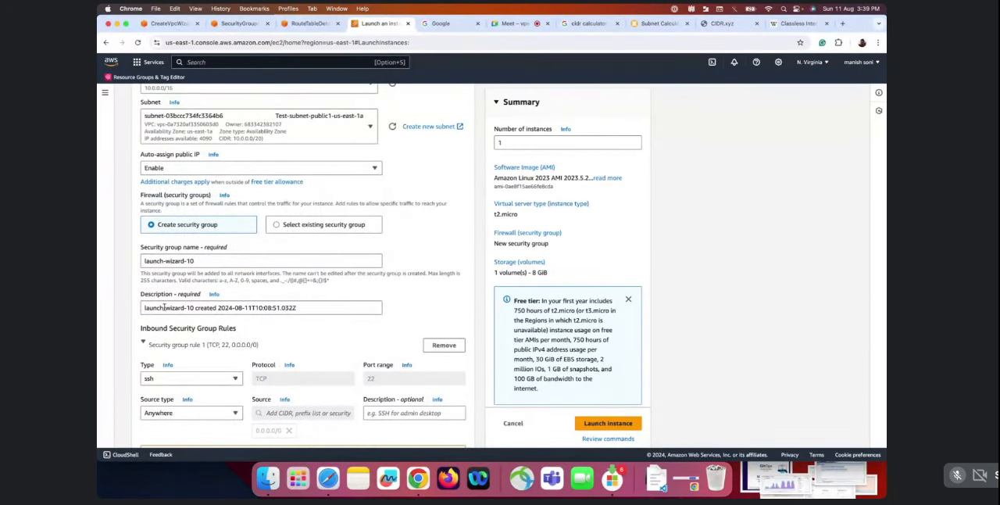
{"action": "left_click_drag", "start_coordinate": [150, 261], "coordinate": [230, 258]}
{"action": "scroll", "coordinate": [290, 299], "scroll_direction": "down", "scroll_amount": 1}
{"action": "scroll", "coordinate": [290, 299], "scroll_direction": "down", "scroll_amount": 2}
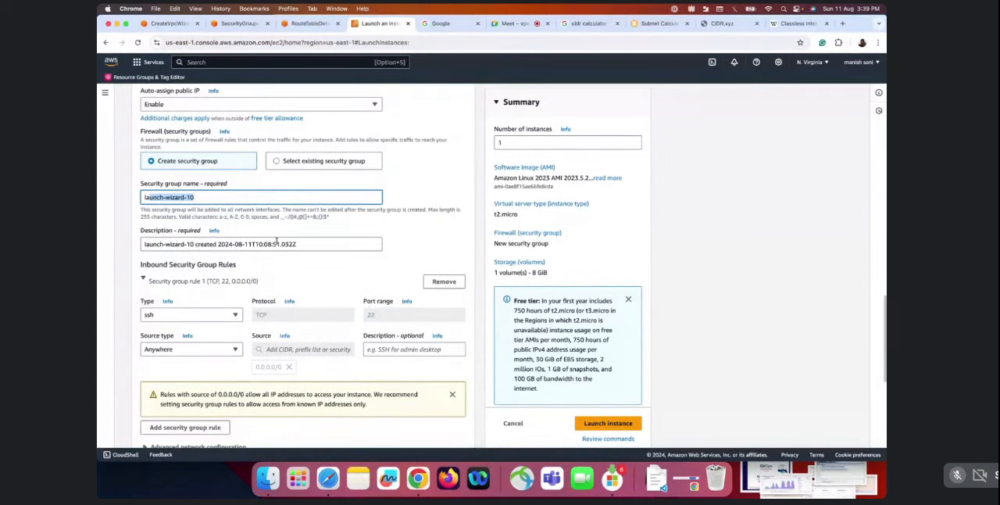
{"action": "scroll", "coordinate": [285, 297], "scroll_direction": "up", "scroll_amount": 4}
{"action": "scroll", "coordinate": [285, 297], "scroll_direction": "up", "scroll_amount": 1}
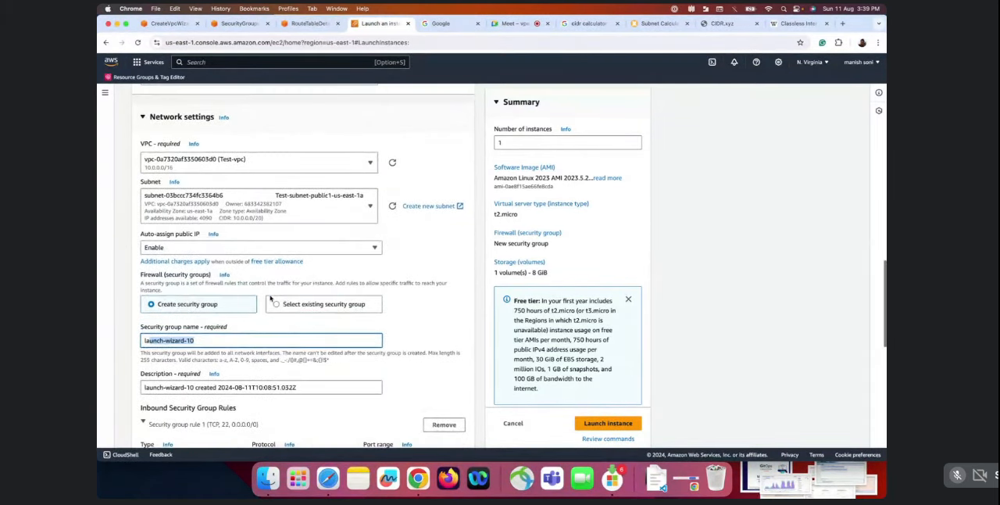
{"action": "scroll", "coordinate": [195, 141], "scroll_direction": "up", "scroll_amount": 1}
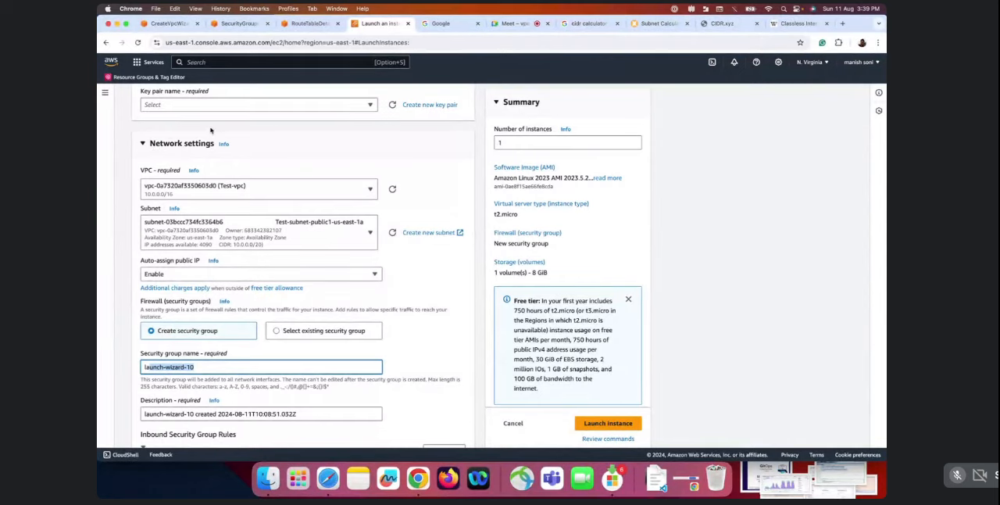
{"action": "scroll", "coordinate": [284, 203], "scroll_direction": "down", "scroll_amount": 6}
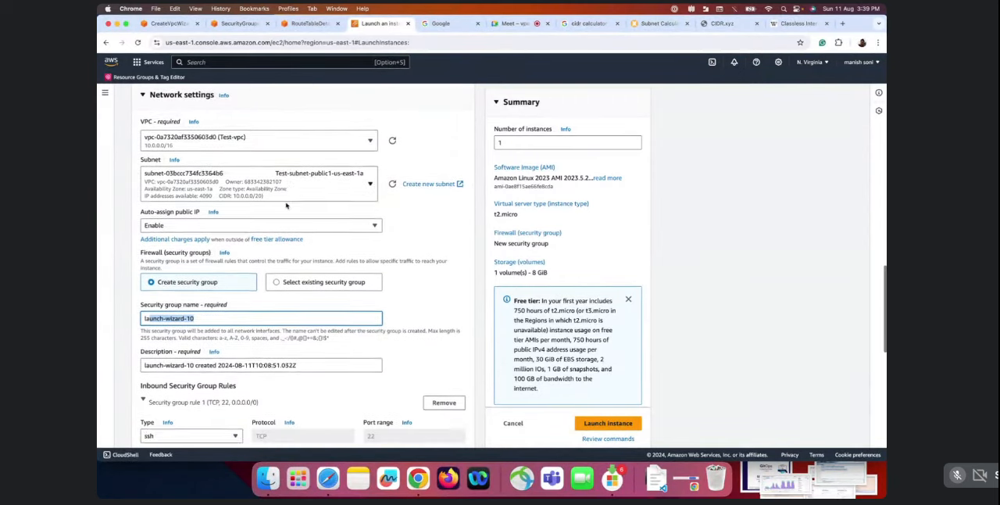
{"action": "scroll", "coordinate": [357, 317], "scroll_direction": "down", "scroll_amount": 5}
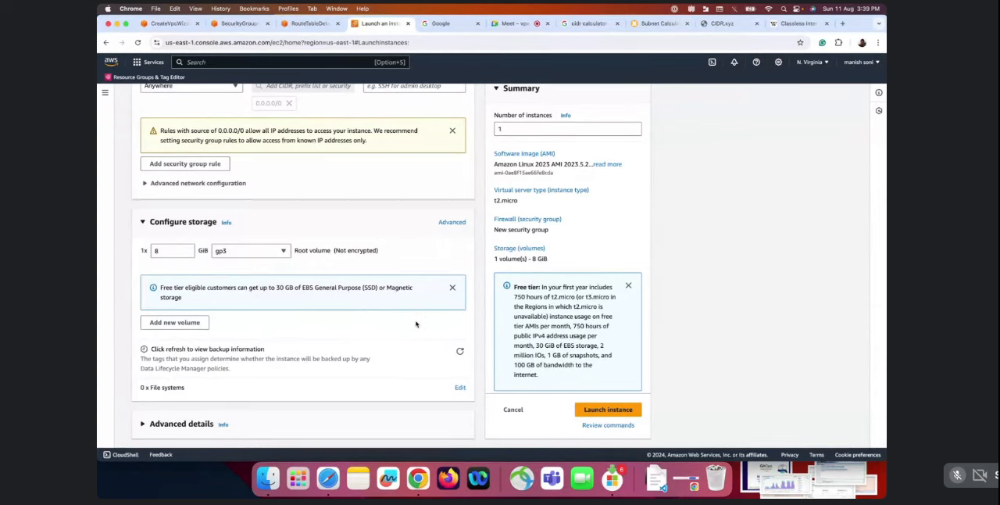
Review the instance type, machine image and free tier information, and cancel the instance launch
{"action": "scroll", "coordinate": [401, 344], "scroll_direction": "up", "scroll_amount": 15}
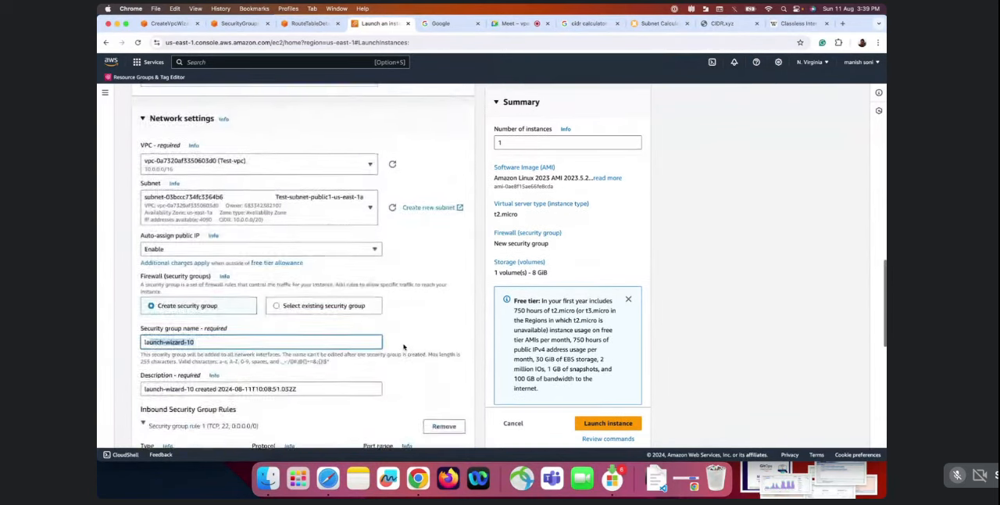
{"action": "scroll", "coordinate": [348, 210], "scroll_direction": "up", "scroll_amount": 4}
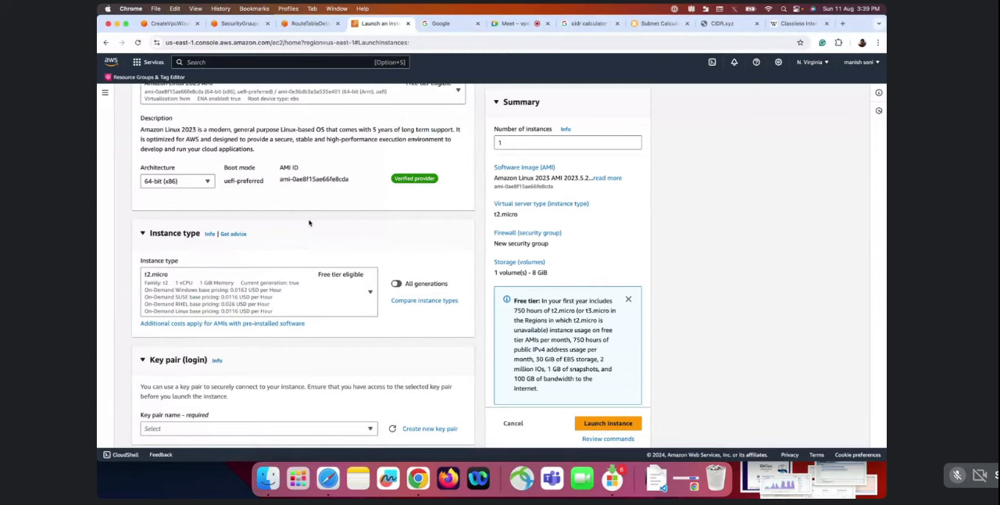
{"action": "scroll", "coordinate": [308, 222], "scroll_direction": "up", "scroll_amount": 3}
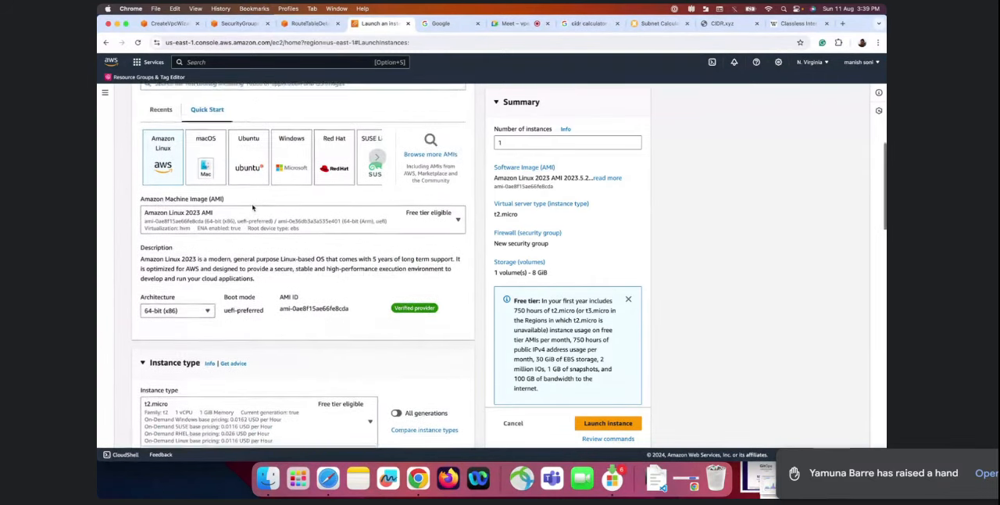
{"action": "scroll", "coordinate": [246, 198], "scroll_direction": "down", "scroll_amount": 1}
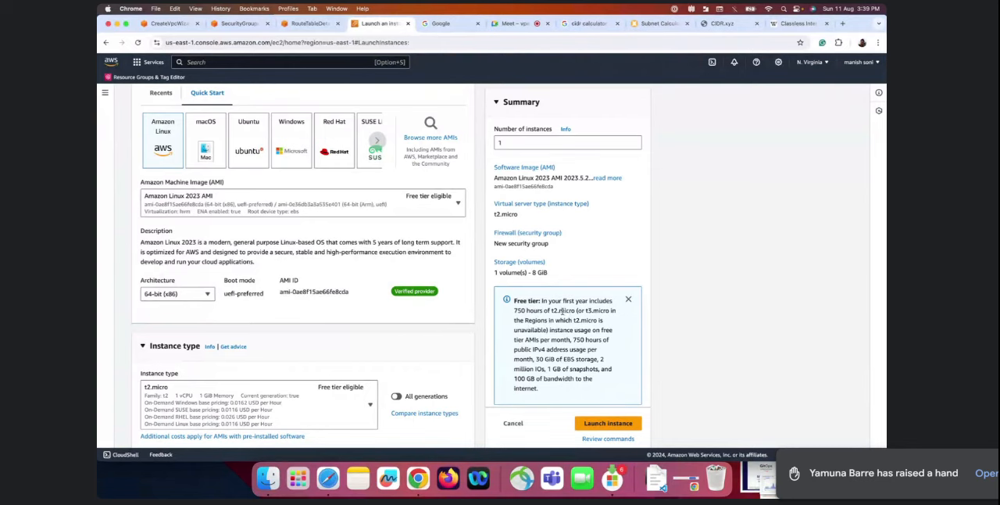
{"action": "triple_click", "coordinate": [561, 311]}
{"action": "left_click", "coordinate": [561, 311]}
{"action": "scroll", "coordinate": [329, 283], "scroll_direction": "up", "scroll_amount": 5}
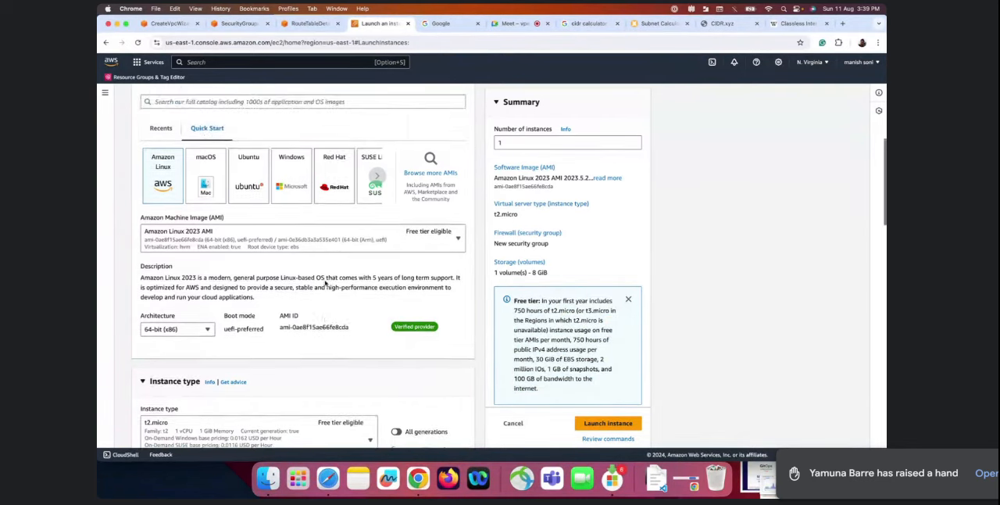
{"action": "left_click", "coordinate": [516, 422]}
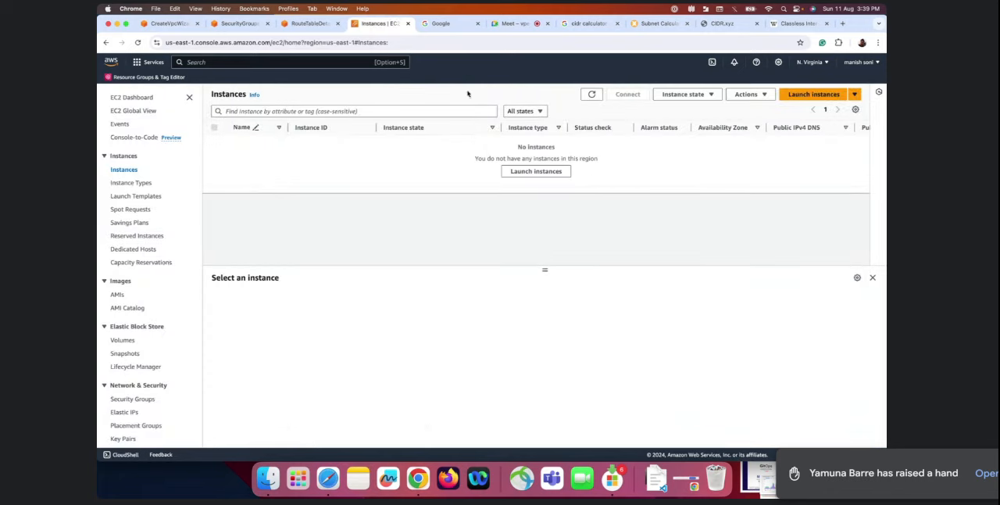
Switch to the Google Meet call, stop presenting the screen, and dismiss the raised-hand notification
{"action": "left_click", "coordinate": [515, 25]}
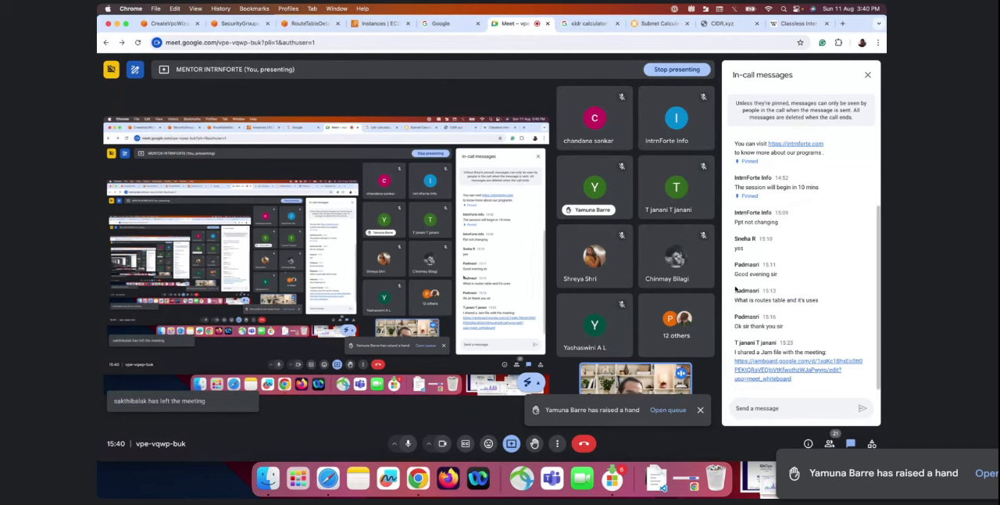
{"action": "left_click", "coordinate": [701, 409]}
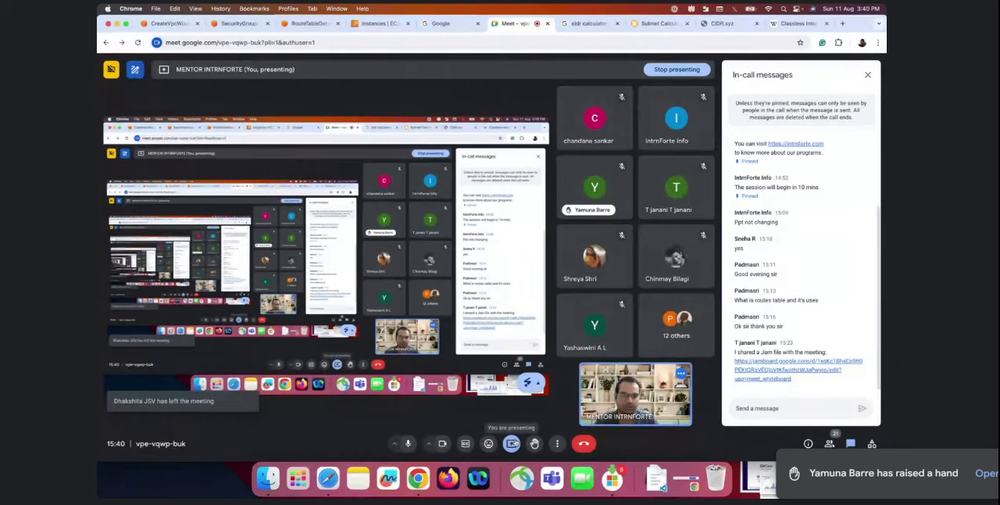
{"action": "left_click", "coordinate": [513, 443]}
{"action": "left_click", "coordinate": [529, 415]}
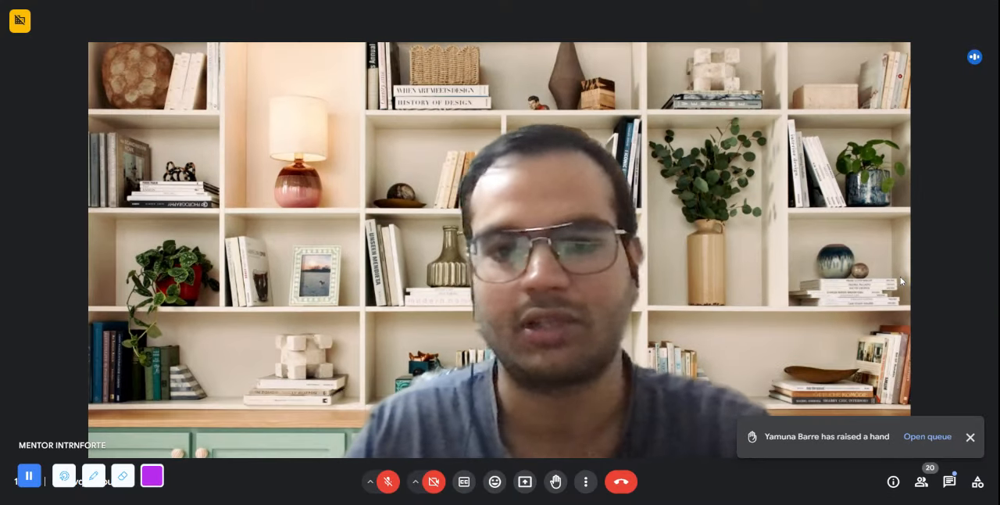
{"action": "left_click", "coordinate": [970, 439]}
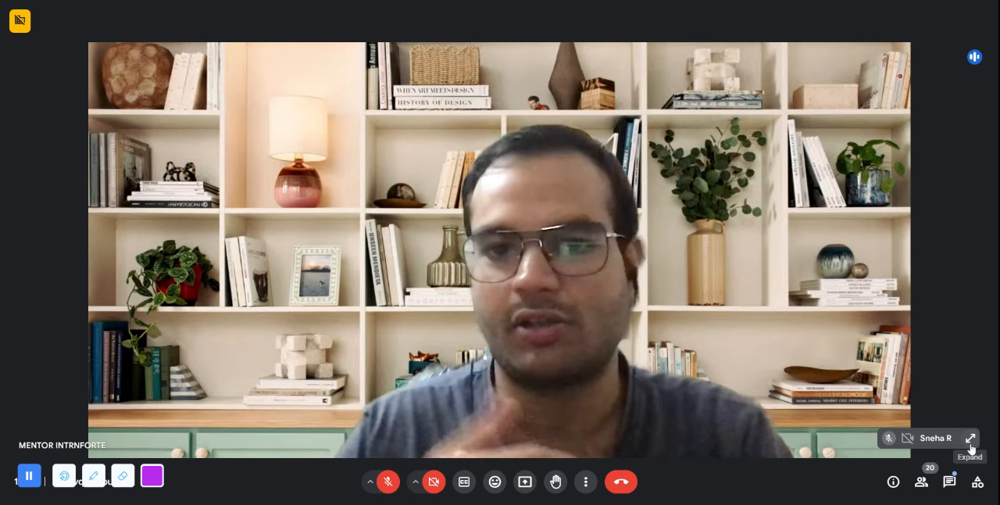